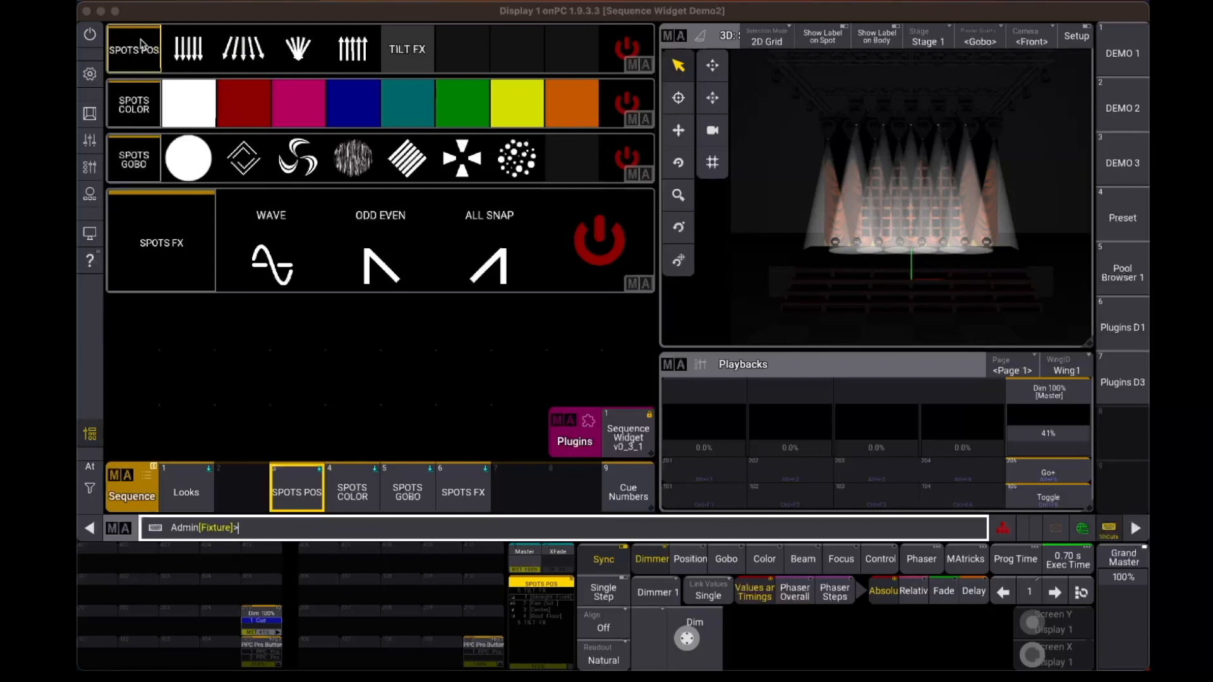
Recall the SPOTS POS cues Straight Front, Fan Out, Center and Roof Floor, return to Fan Out, and switch the sequence off.
{"action": "left_click", "coordinate": [138, 55]}
{"action": "left_click", "coordinate": [197, 55]}
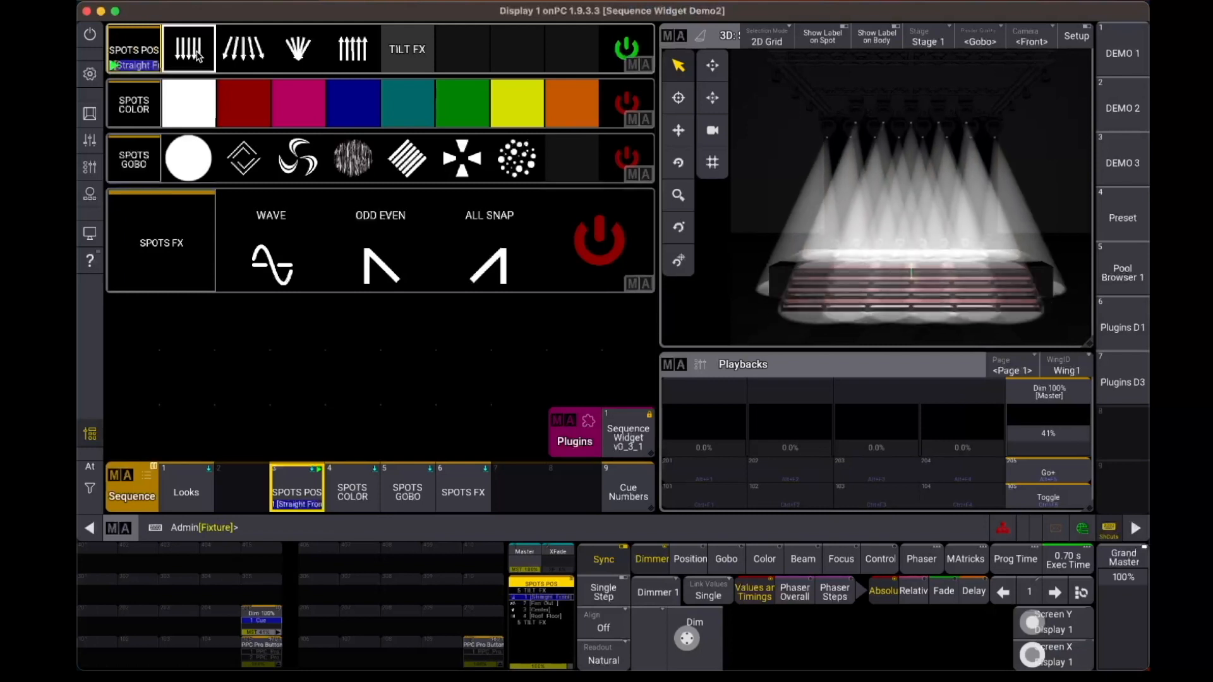
{"action": "left_click", "coordinate": [244, 58]}
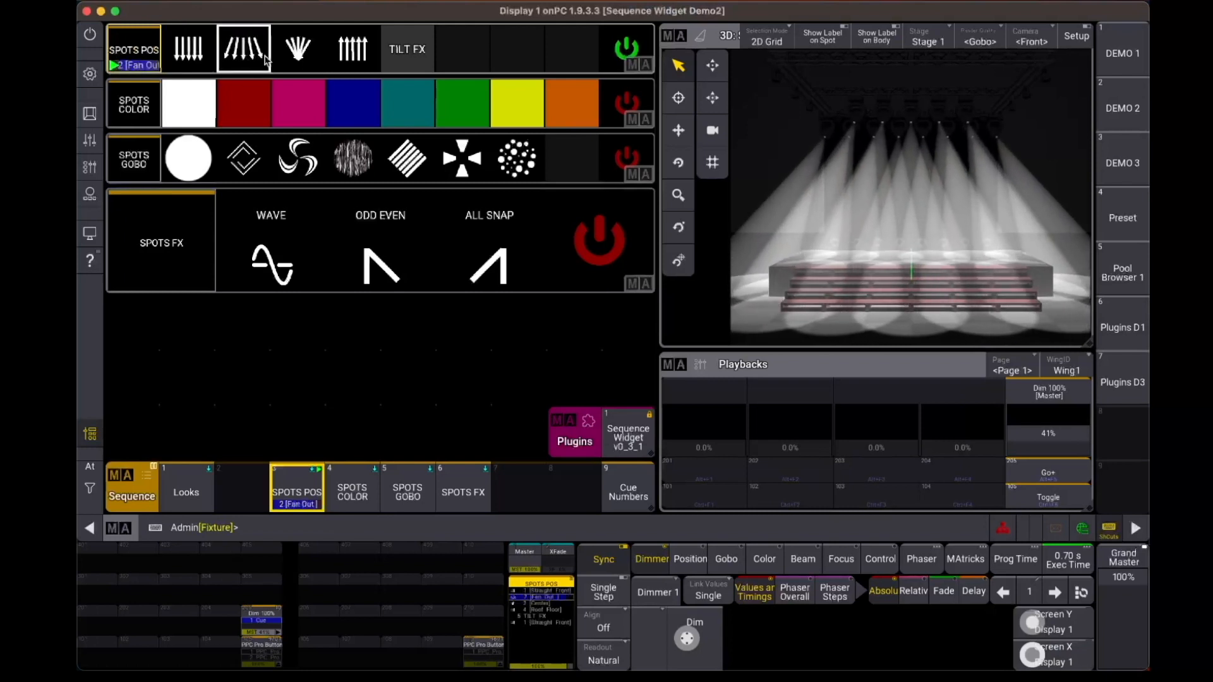
{"action": "left_click", "coordinate": [300, 57]}
{"action": "left_click", "coordinate": [351, 56]}
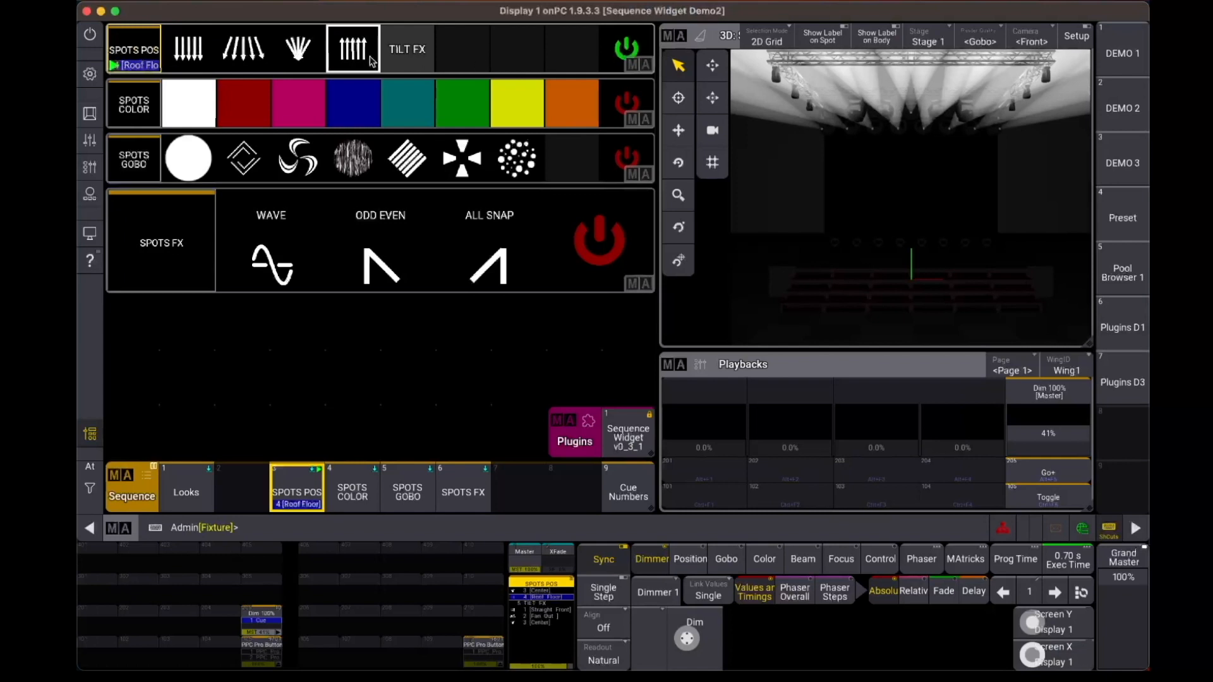
{"action": "left_click", "coordinate": [243, 53]}
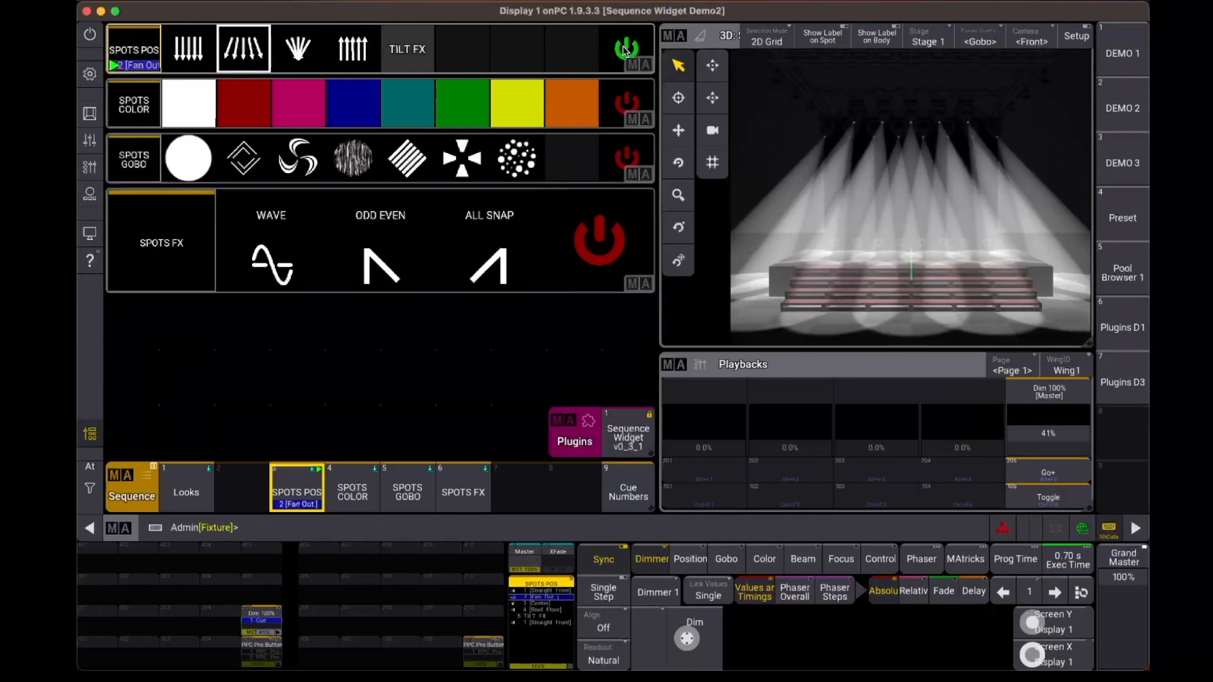
{"action": "left_click", "coordinate": [624, 51]}
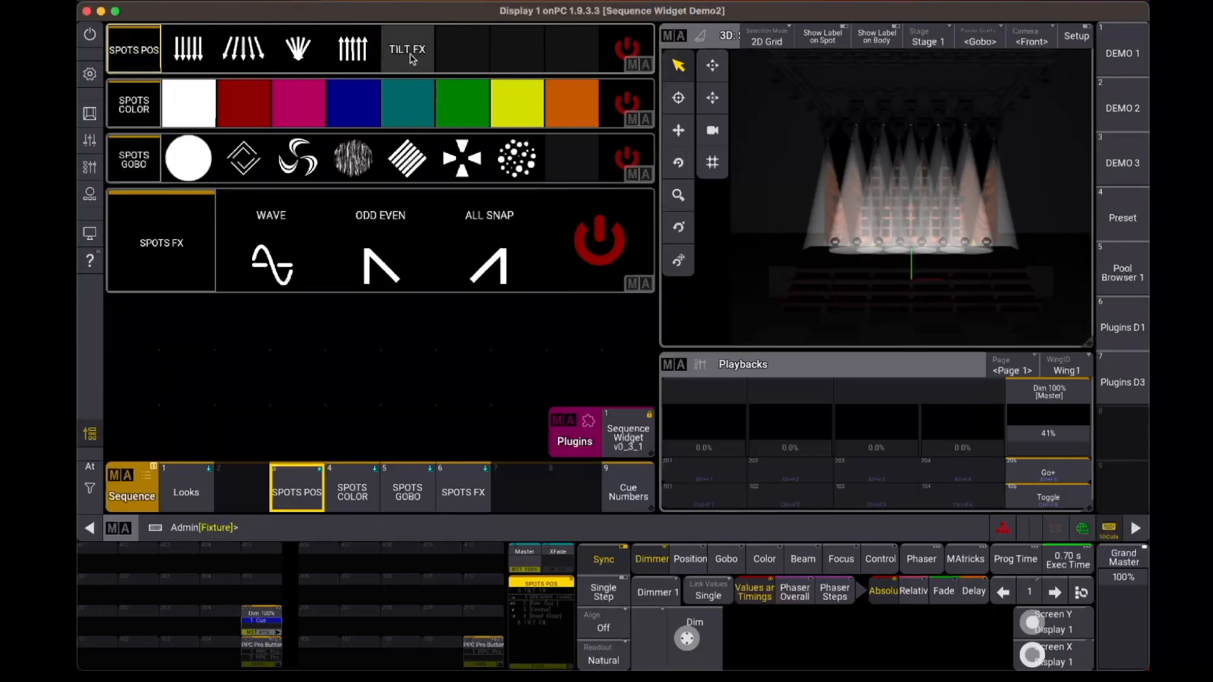
Combine the Center position with Red and then Magenta, try the second gobo, return to the open gobo, and trigger the WAVE effect.
{"action": "left_click", "coordinate": [298, 49]}
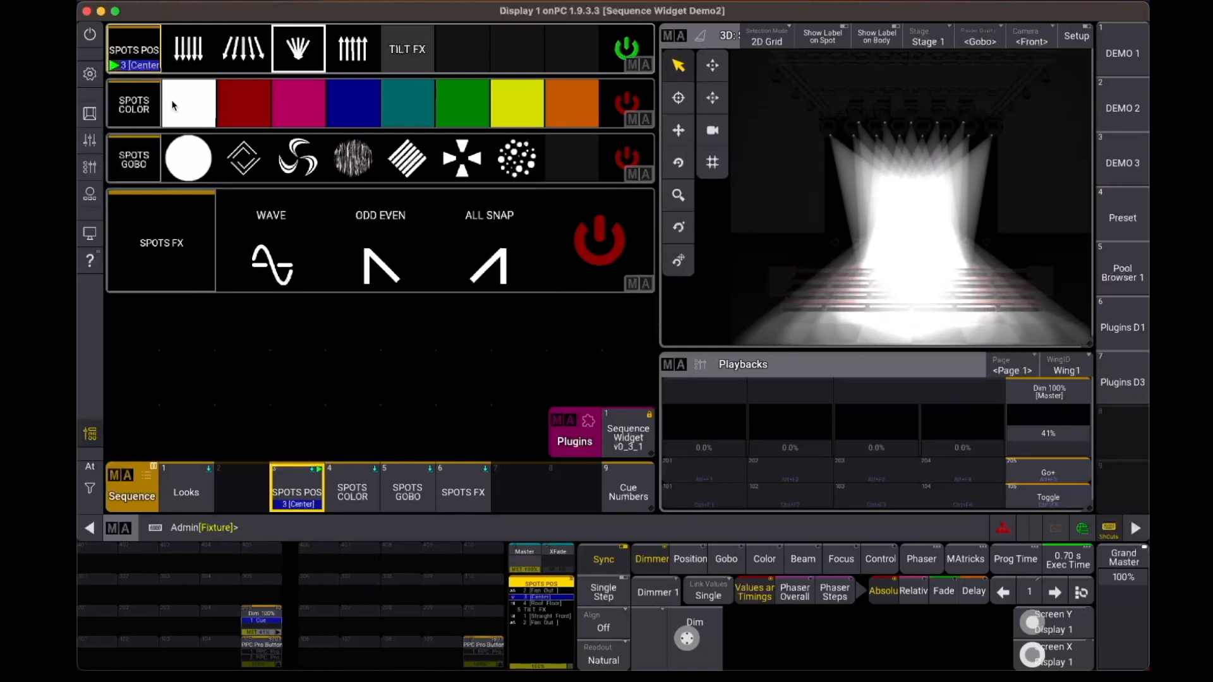
{"action": "left_click", "coordinate": [144, 111]}
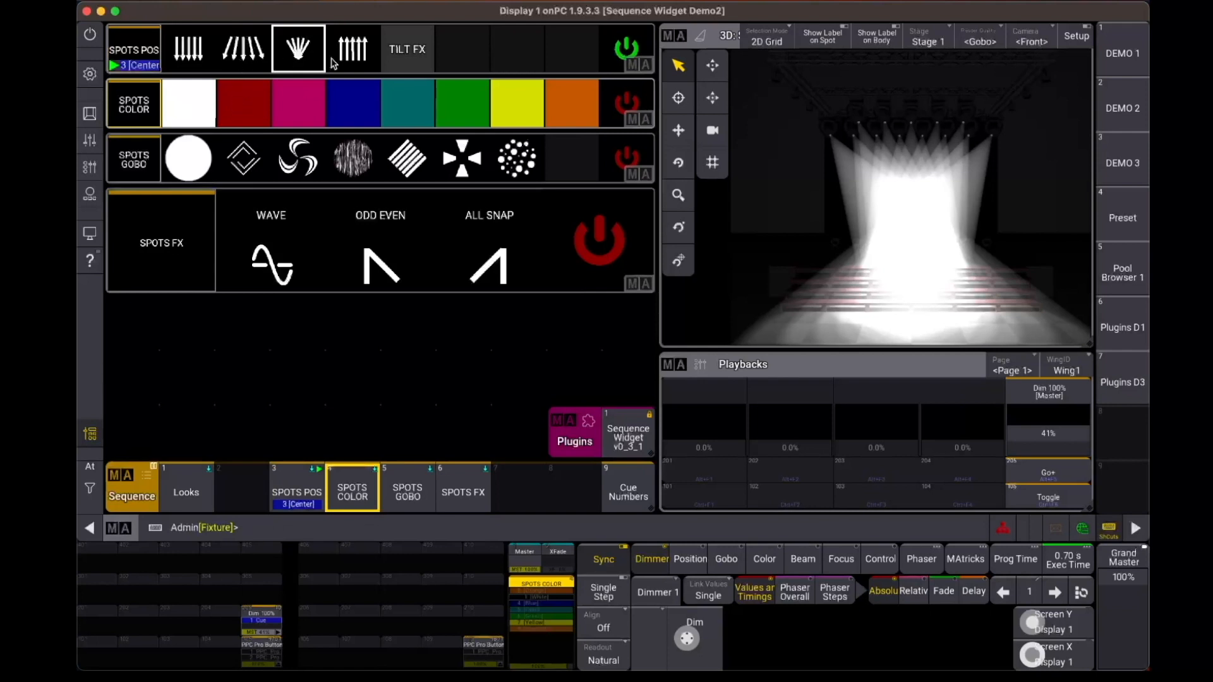
{"action": "left_click", "coordinate": [233, 112]}
{"action": "left_click", "coordinate": [295, 113]}
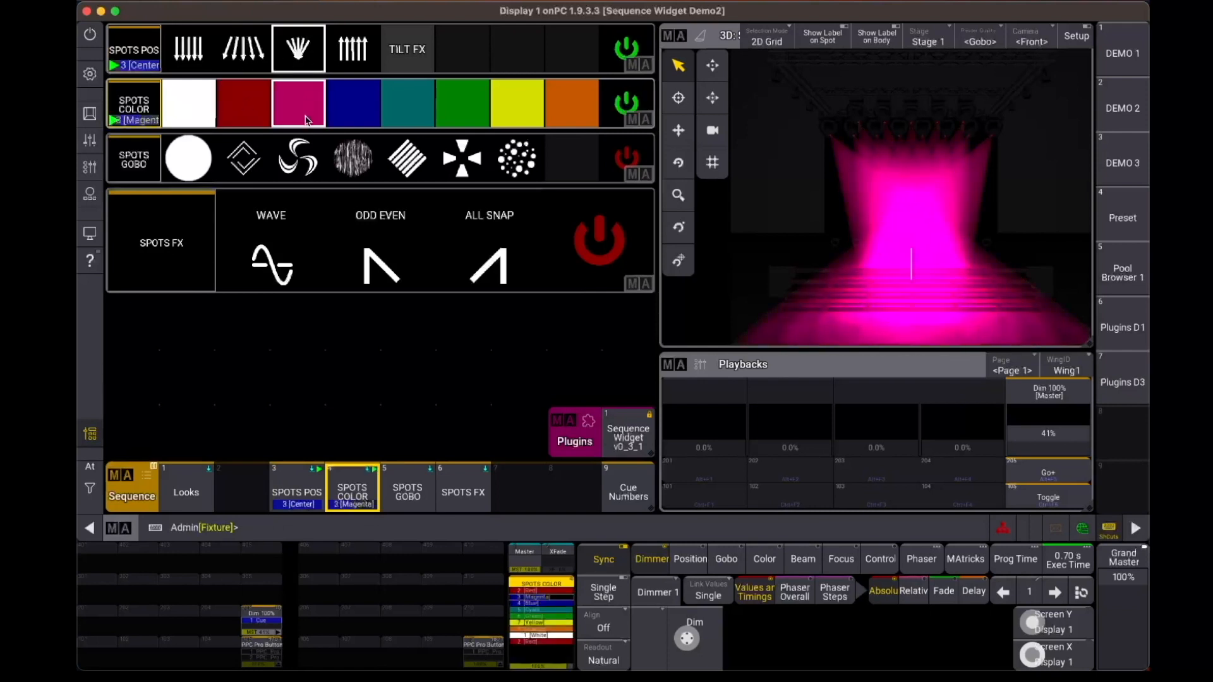
{"action": "left_click", "coordinate": [251, 165]}
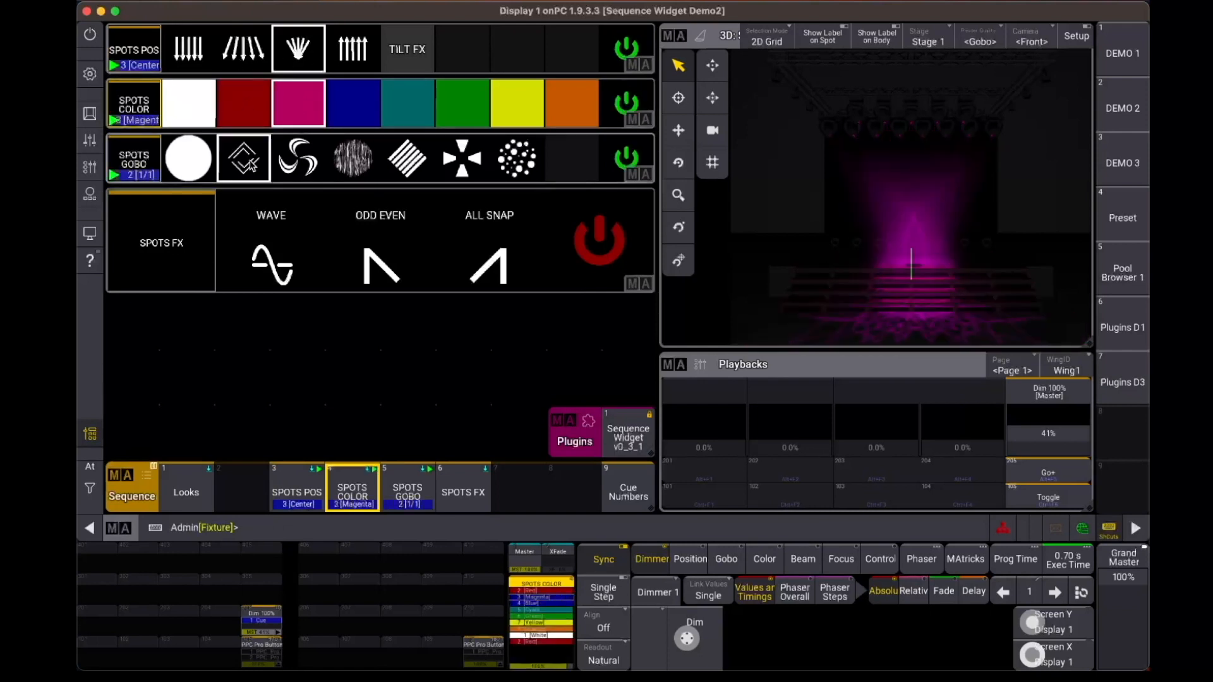
{"action": "left_click", "coordinate": [200, 168]}
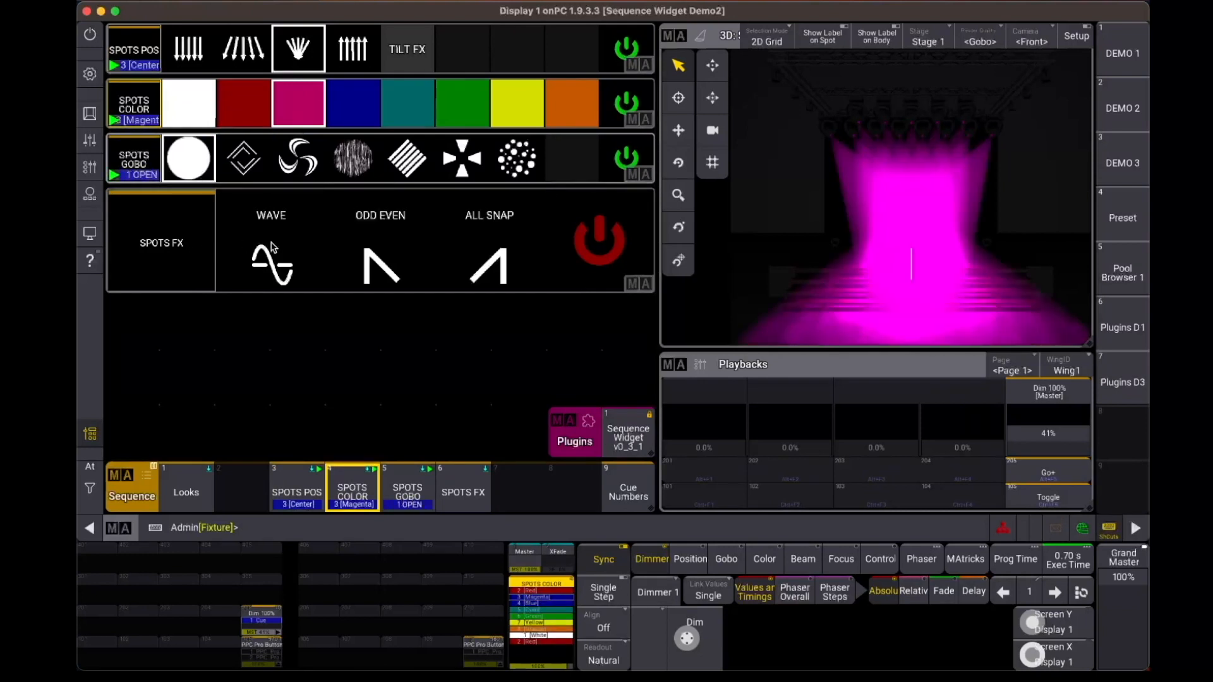
{"action": "left_click", "coordinate": [270, 272]}
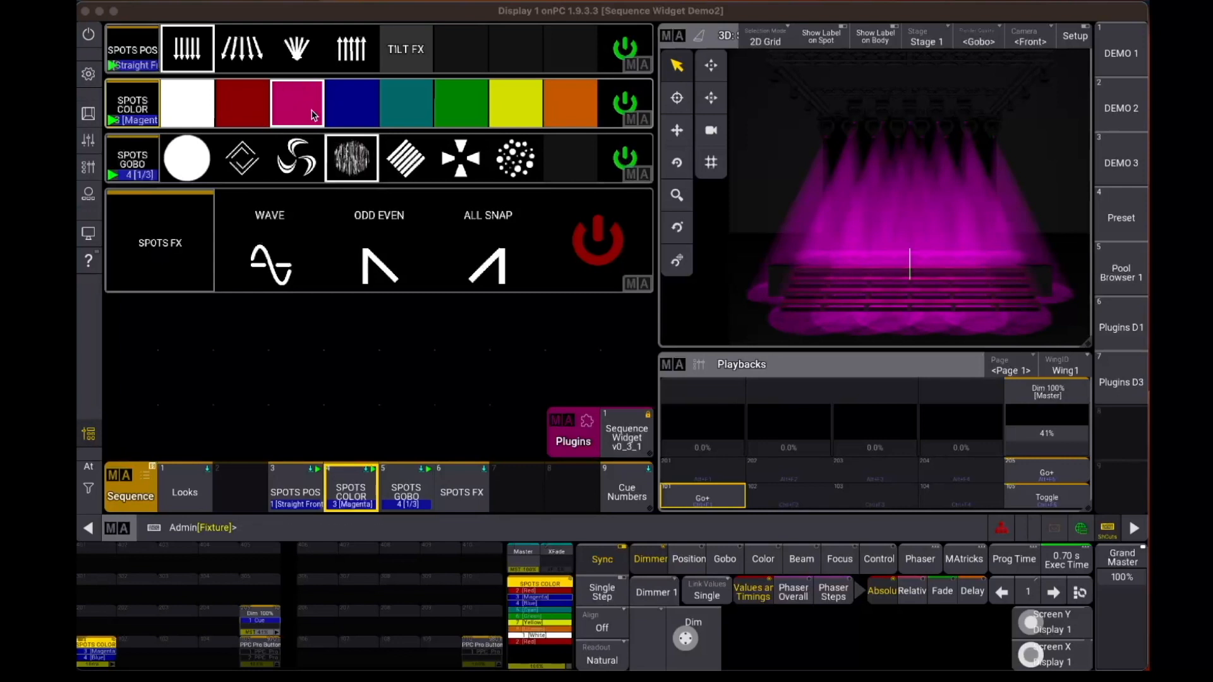
Recall Blue and Magenta from the SPOTS COLOR widget, and advance the sequence with its Go+ executor around to Blue.
{"action": "left_click", "coordinate": [351, 114]}
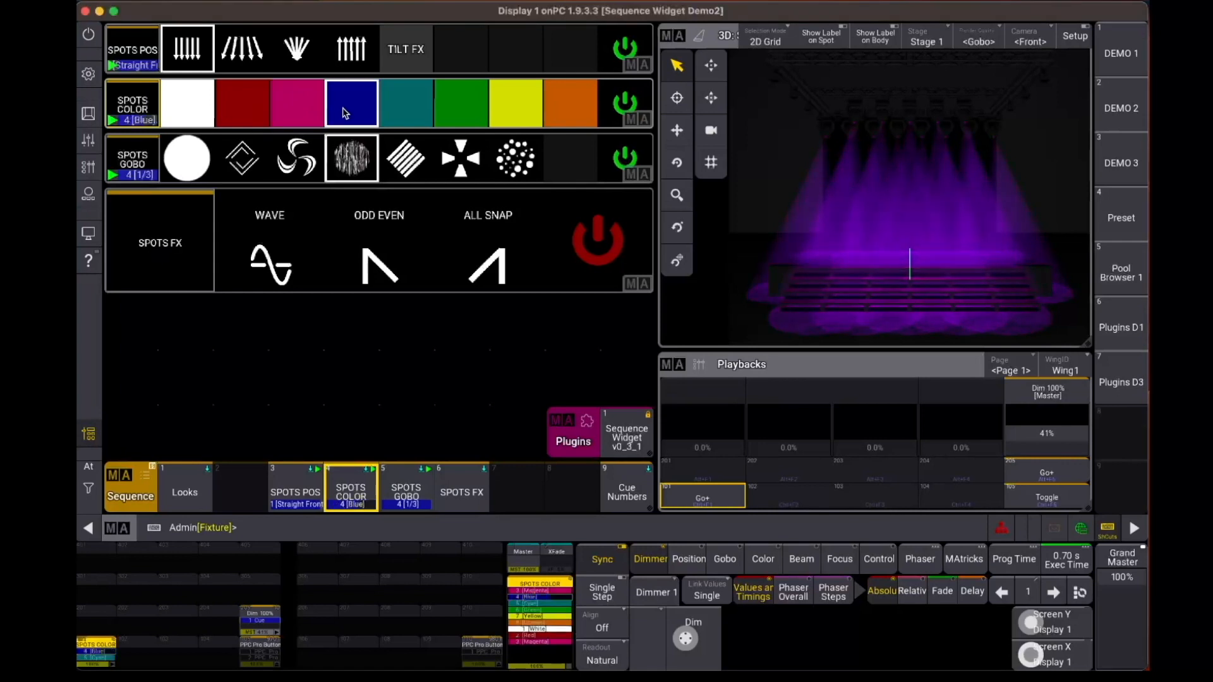
{"action": "left_click", "coordinate": [302, 108]}
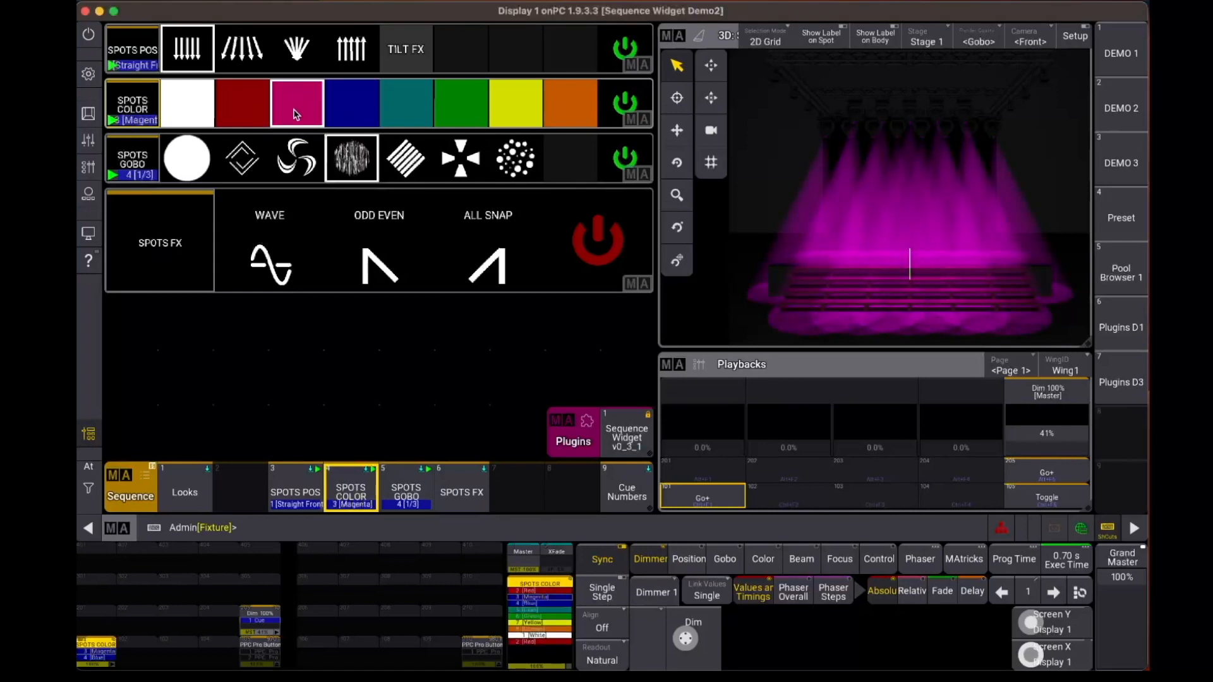
{"action": "left_click", "coordinate": [697, 500]}
{"action": "left_click", "coordinate": [697, 500]}
{"action": "left_click", "coordinate": [696, 500]}
{"action": "left_click", "coordinate": [697, 499]}
{"action": "left_click", "coordinate": [697, 500]}
{"action": "left_click", "coordinate": [697, 500]}
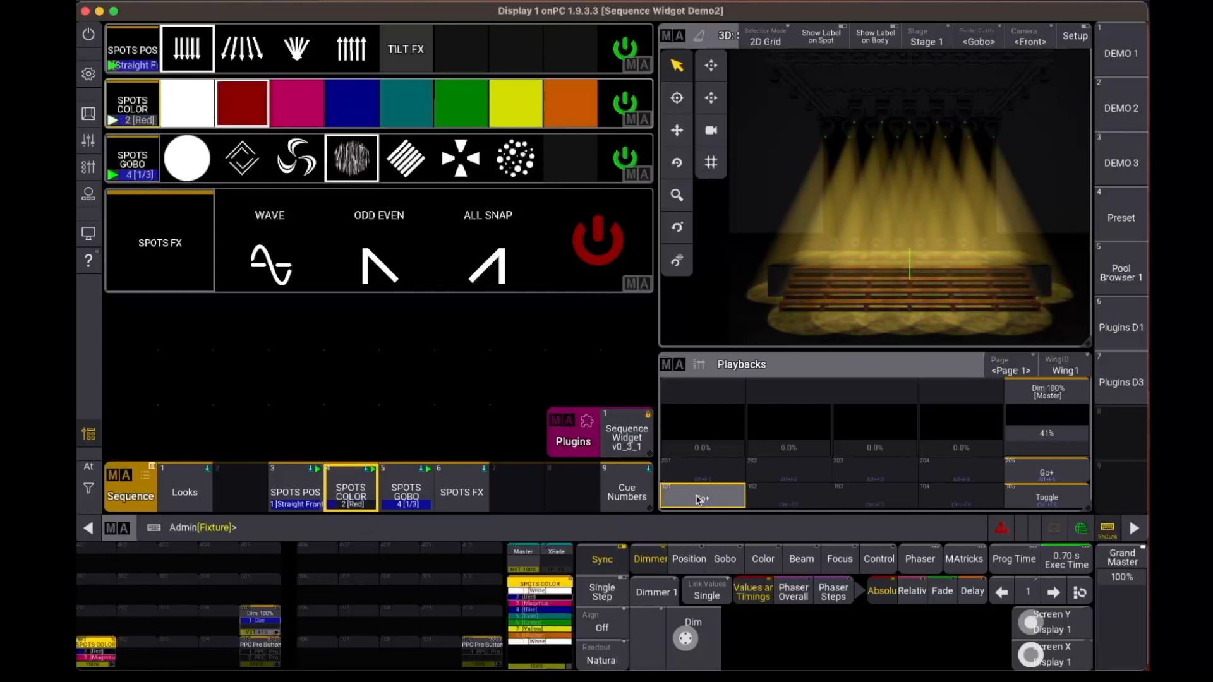
{"action": "left_click", "coordinate": [697, 500]}
{"action": "left_click", "coordinate": [697, 500]}
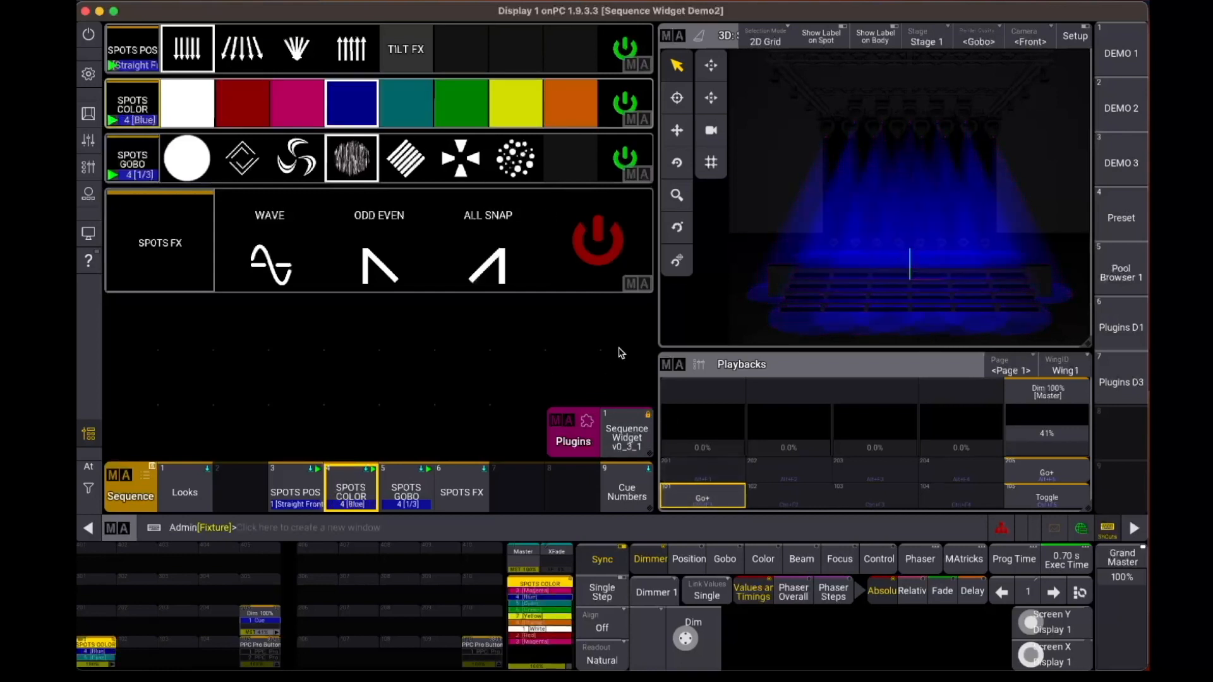
Switch off the SPOTS COLOR sequence and recall the fourth gobo cue for the spots.
{"action": "left_click", "coordinate": [133, 111]}
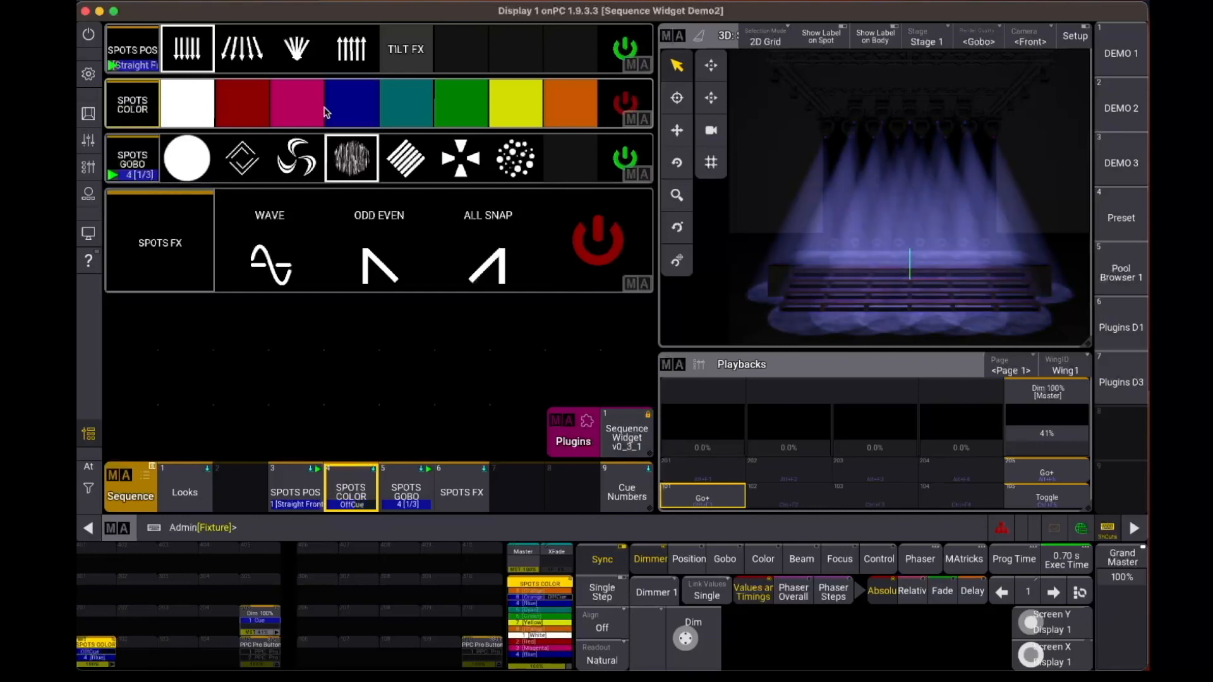
{"action": "left_click", "coordinate": [625, 103]}
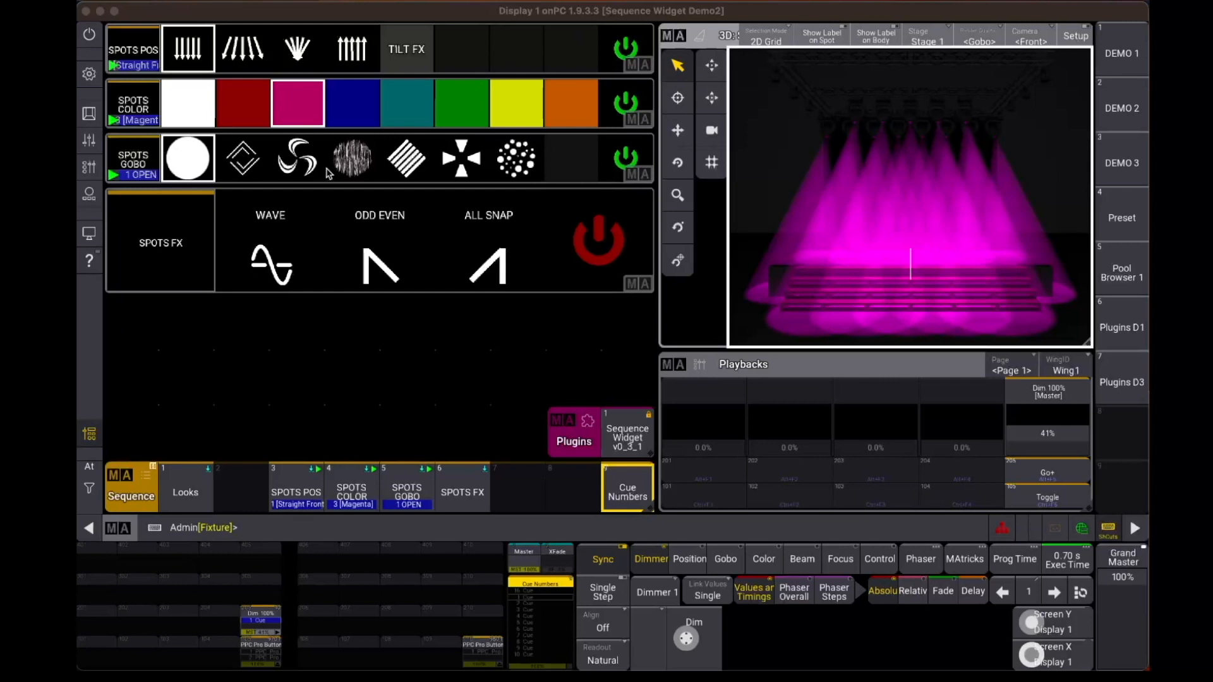
{"action": "left_click", "coordinate": [362, 154]}
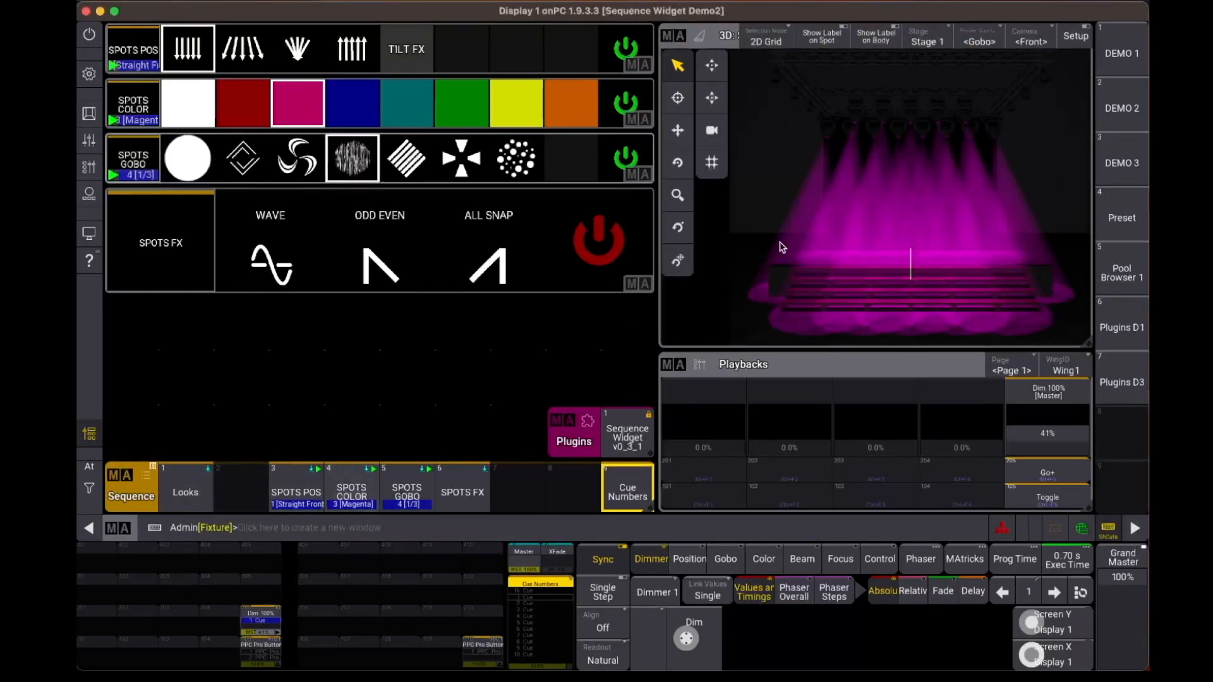
Switch to the DEMO 2 view and review the cue list of sequence 9, Cue Numbers.
{"action": "left_click", "coordinate": [1129, 109]}
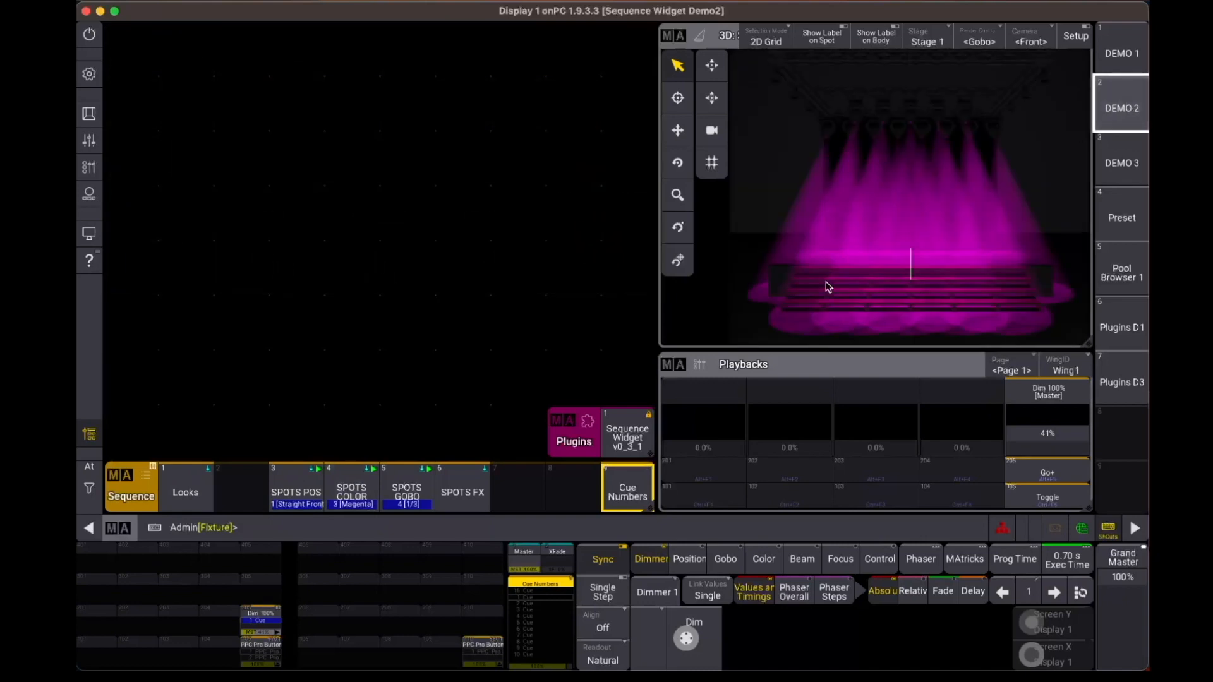
{"action": "left_click", "coordinate": [629, 497]}
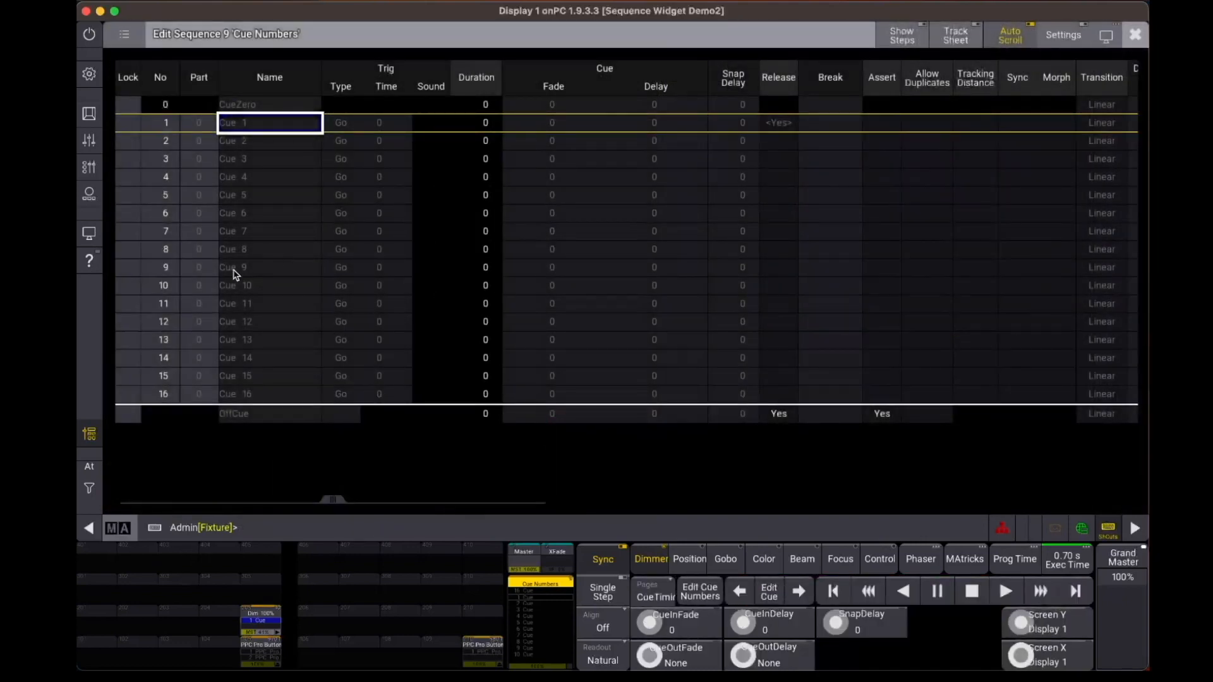
{"action": "scroll", "coordinate": [233, 275], "scroll_direction": "up", "scroll_amount": 15}
{"action": "key", "text": "Escape"}
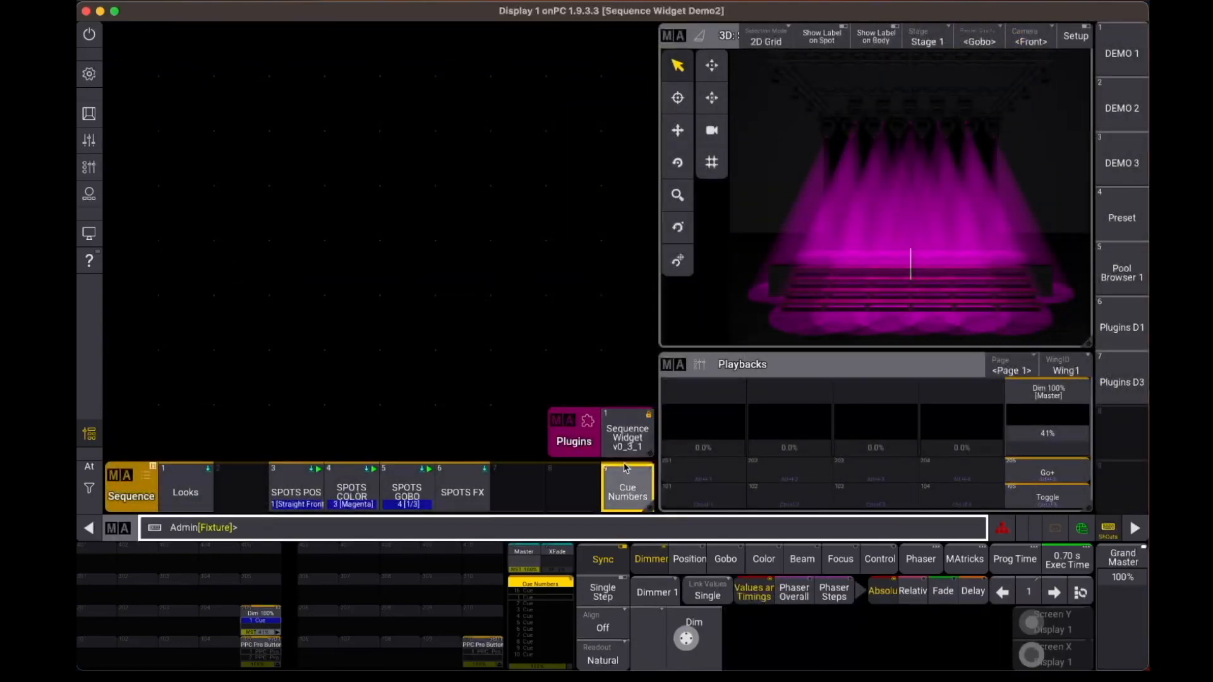
Create a Sequence Widget instance for sequence 9, Cue Numbers, with the default settings and close the plugin.
{"action": "left_click", "coordinate": [632, 438]}
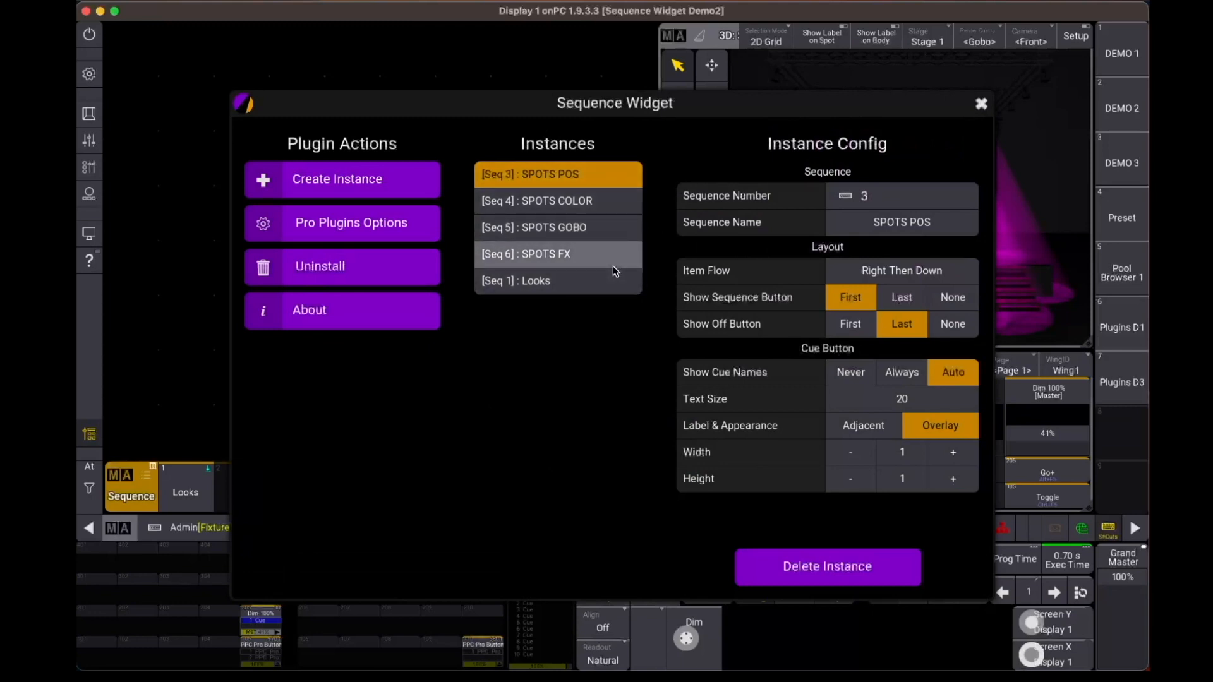
{"action": "left_click", "coordinate": [401, 185]}
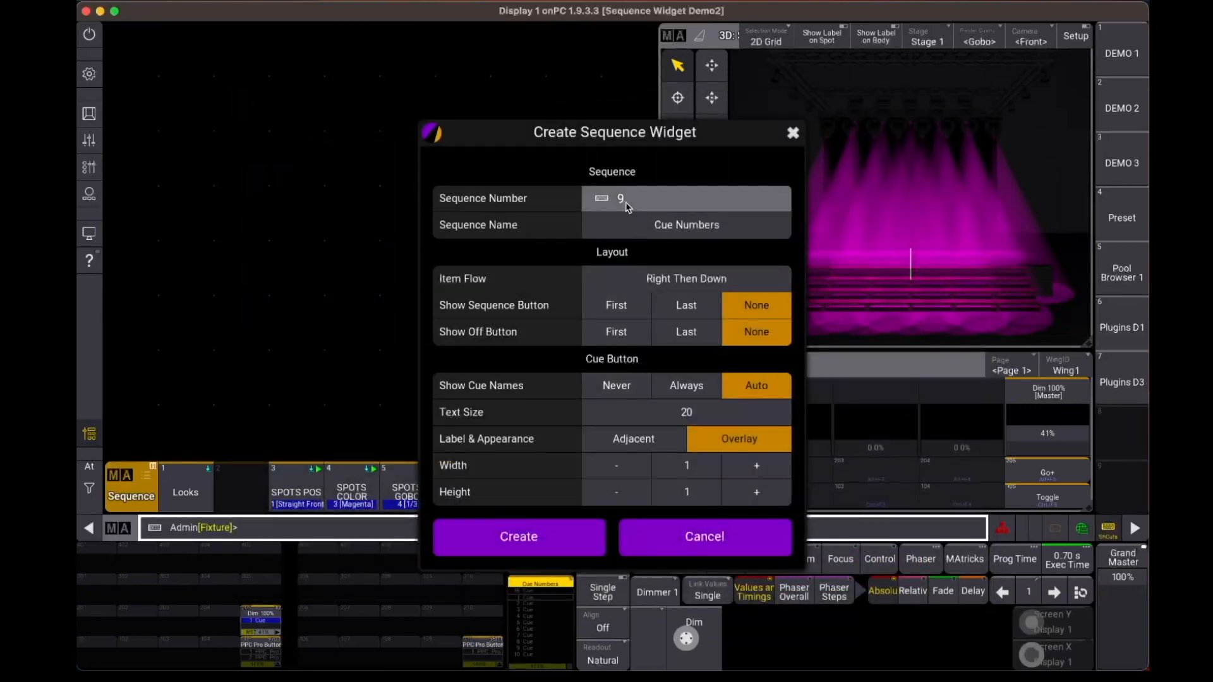
{"action": "left_click", "coordinate": [544, 533]}
{"action": "key", "text": "Escape"}
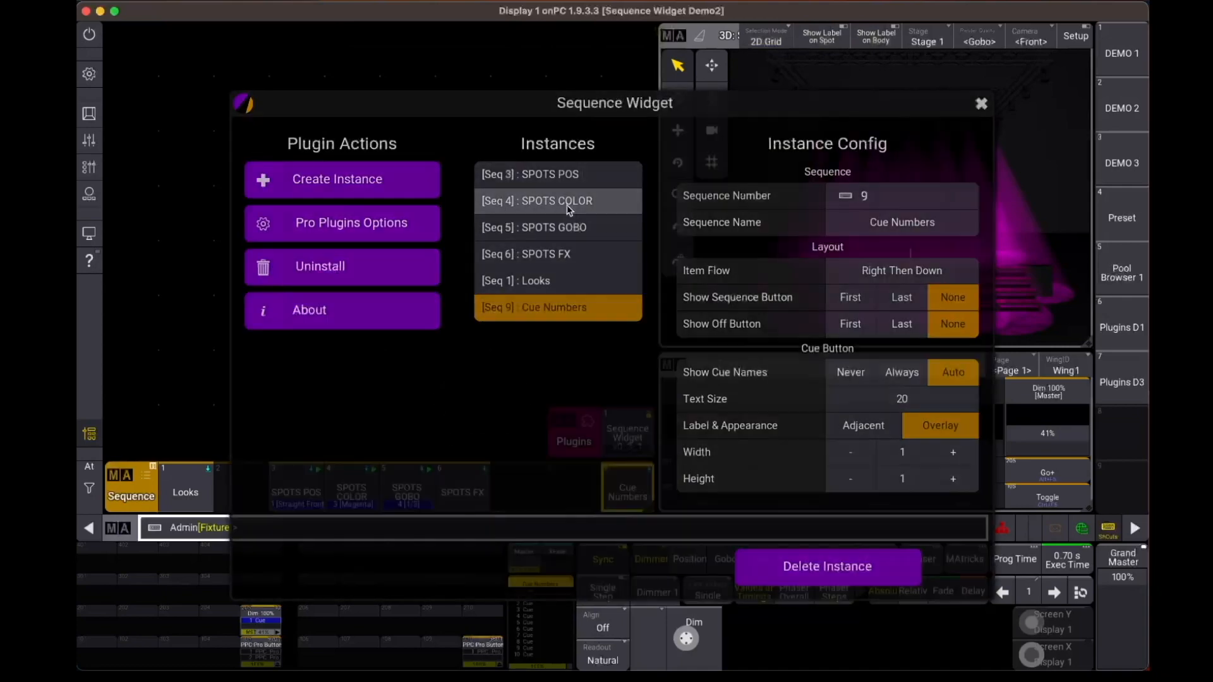
Add a Layout Viewer window about five by four grid cells in size and assign it layout 9111 'SW [Seq 9] Cue Numbers'.
{"action": "left_click", "coordinate": [114, 33]}
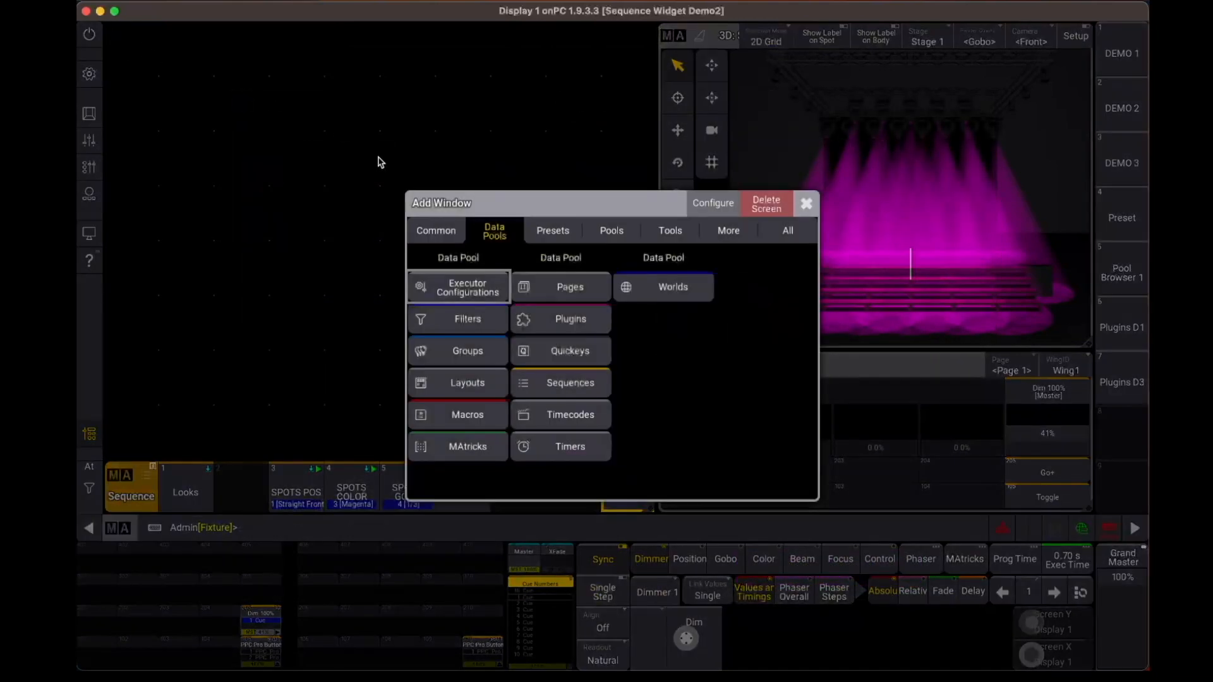
{"action": "left_click", "coordinate": [436, 229]}
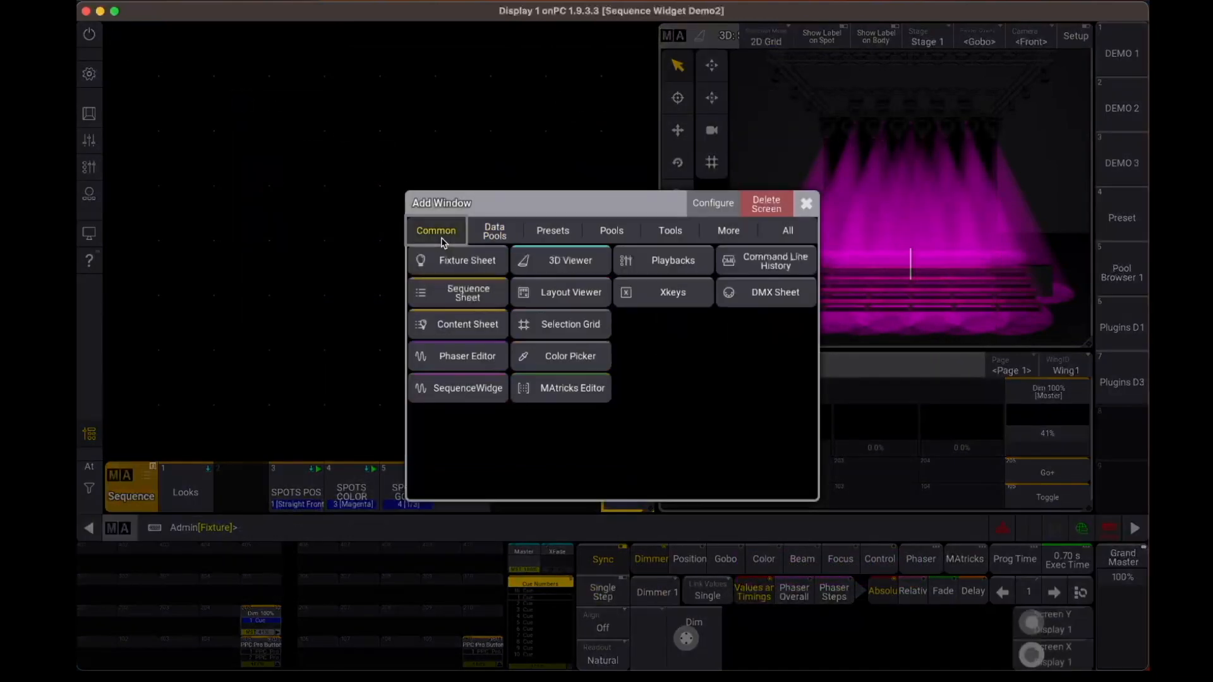
{"action": "left_click", "coordinate": [573, 297]}
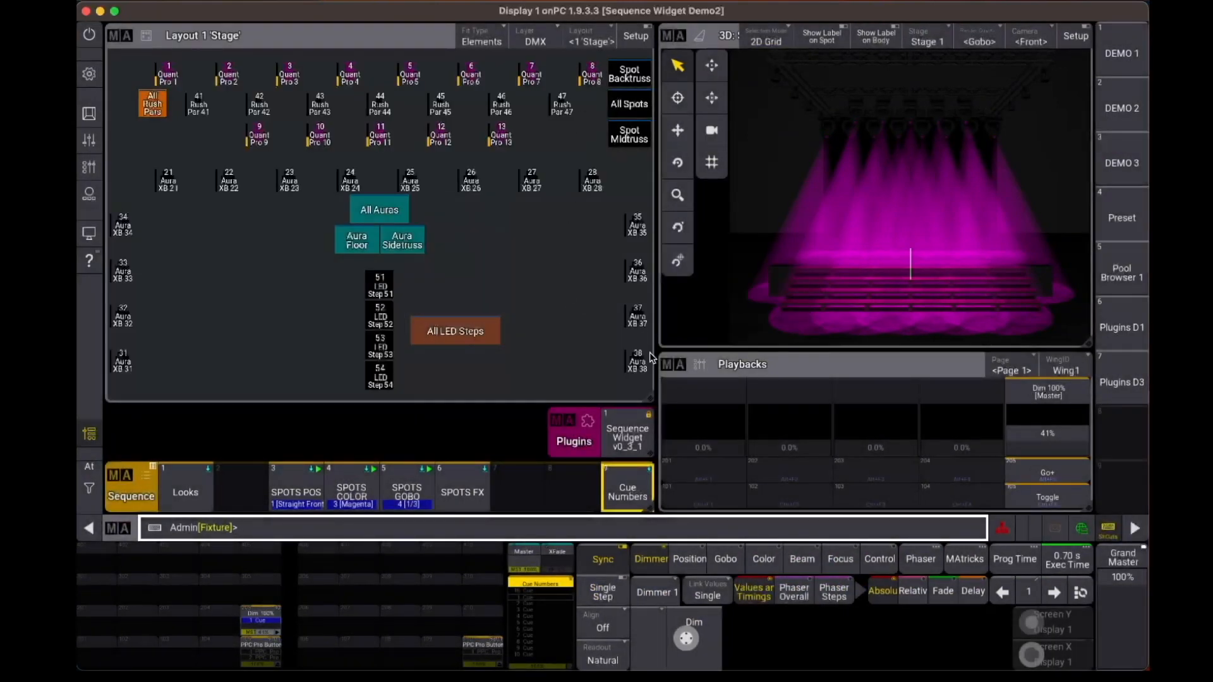
{"action": "left_click_drag", "start_coordinate": [651, 404], "coordinate": [376, 239]}
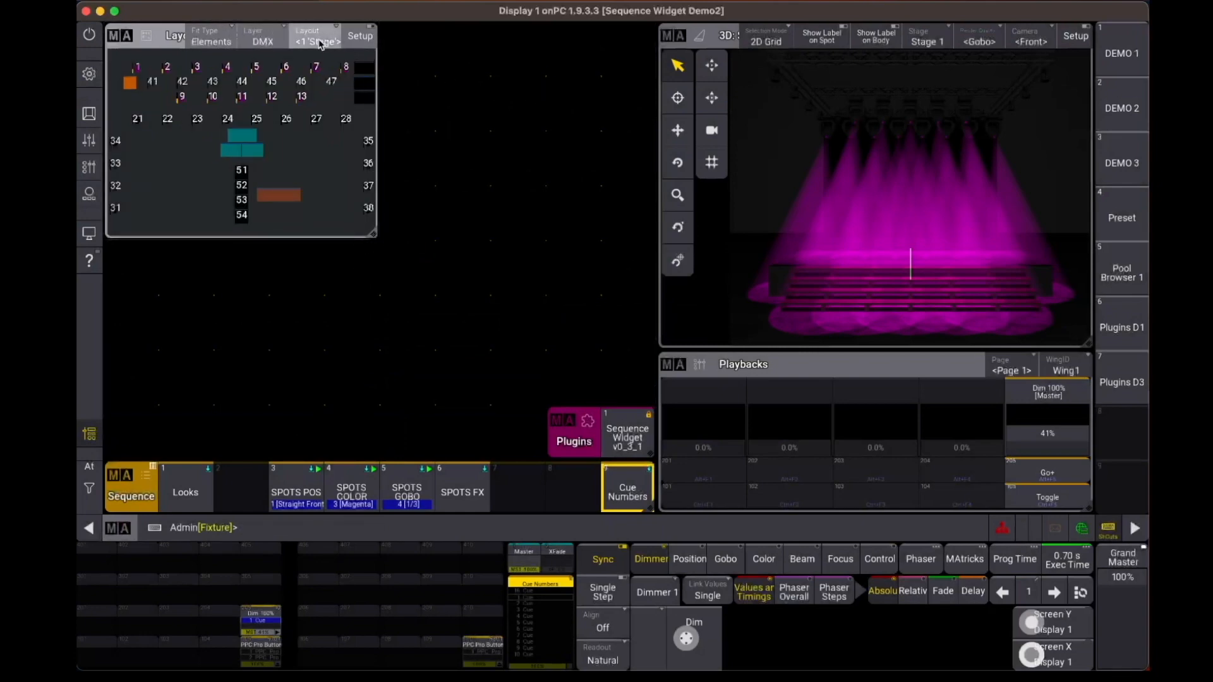
{"action": "left_click", "coordinate": [337, 46]}
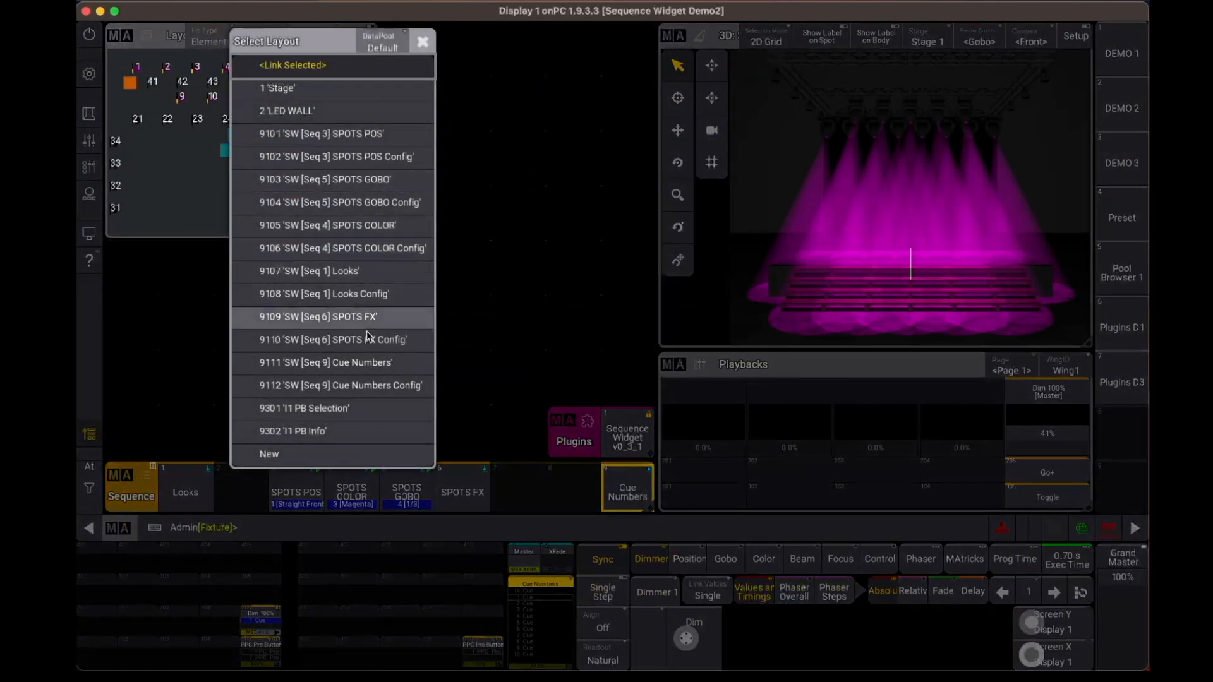
{"action": "left_click", "coordinate": [335, 364]}
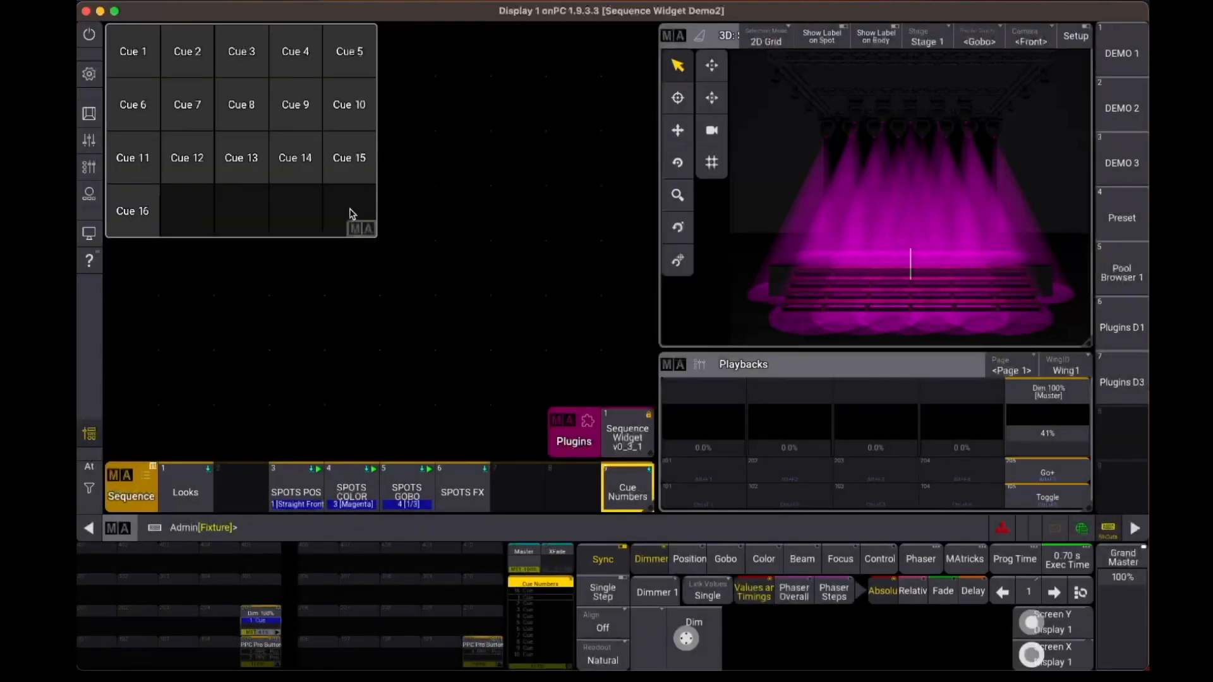
Resize the Cue Numbers widget window to four by four grid cells, and reshape it to seven by two.
{"action": "left_click", "coordinate": [374, 235]}
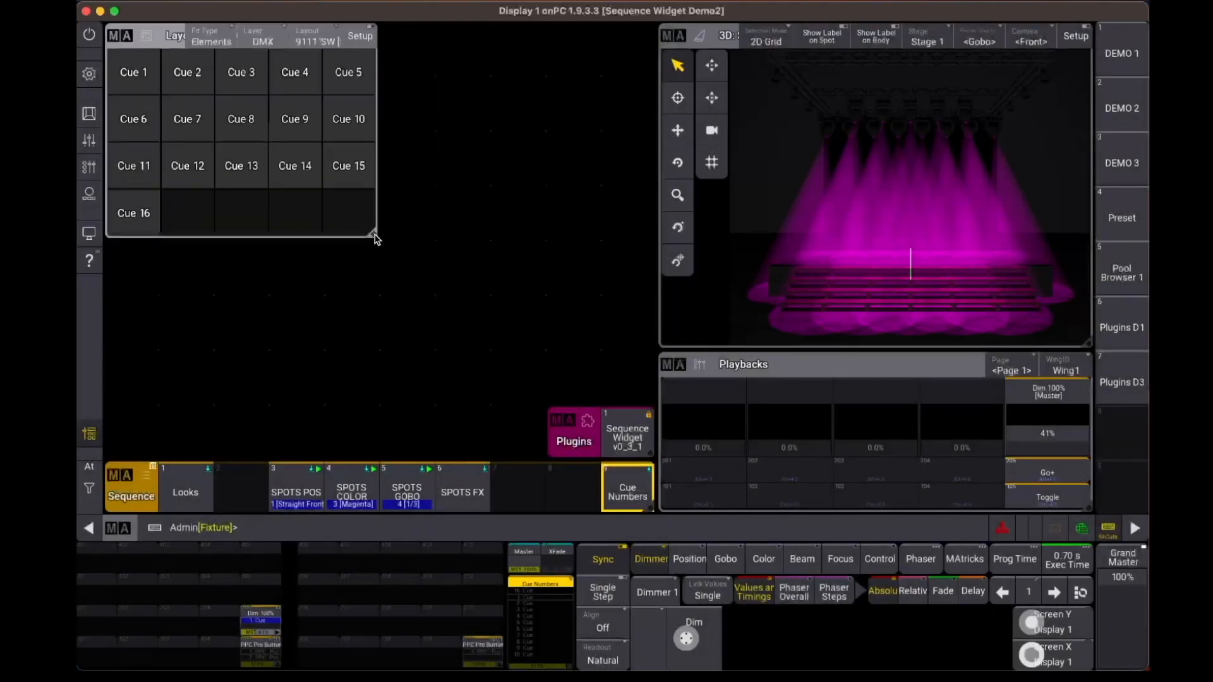
{"action": "left_click_drag", "start_coordinate": [373, 234], "coordinate": [330, 240]}
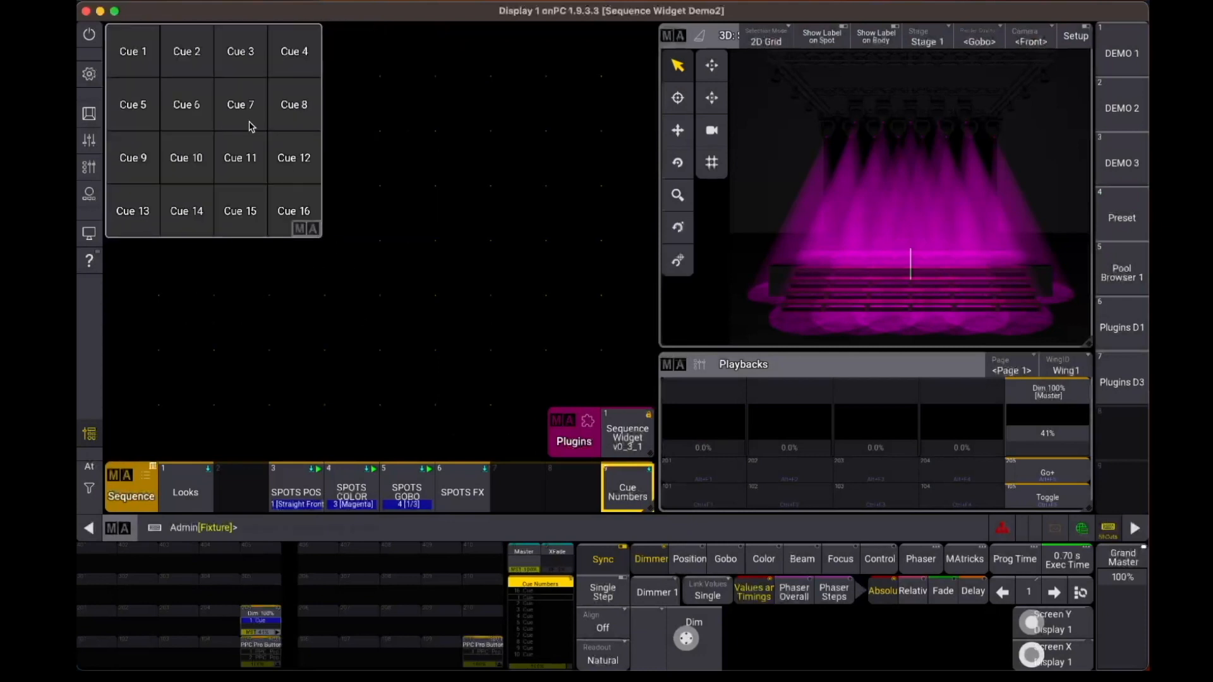
{"action": "left_click", "coordinate": [319, 235]}
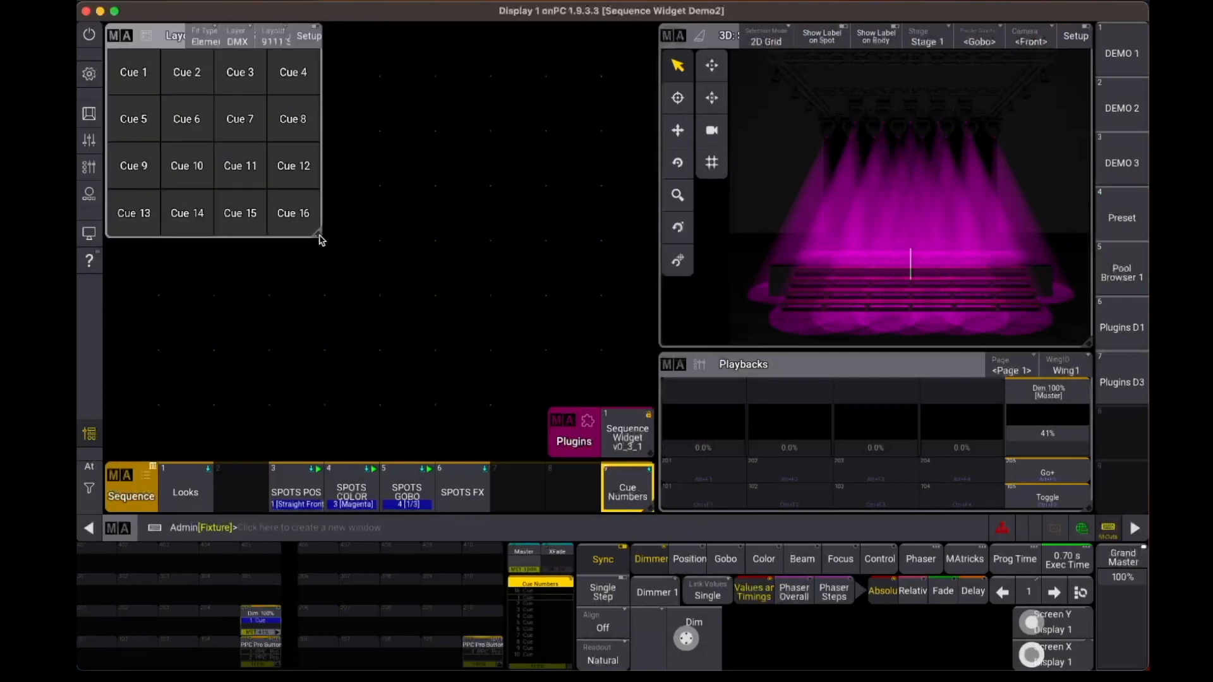
{"action": "left_click_drag", "start_coordinate": [319, 235], "coordinate": [489, 140]}
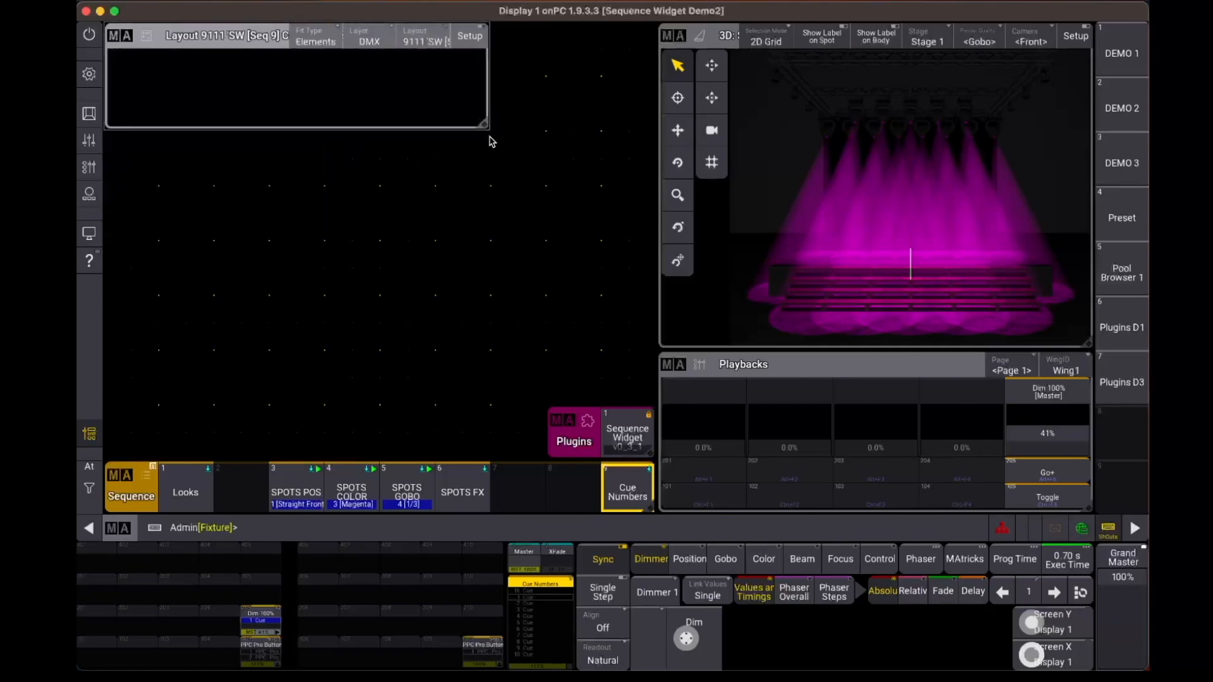
{"action": "left_click", "coordinate": [377, 100]}
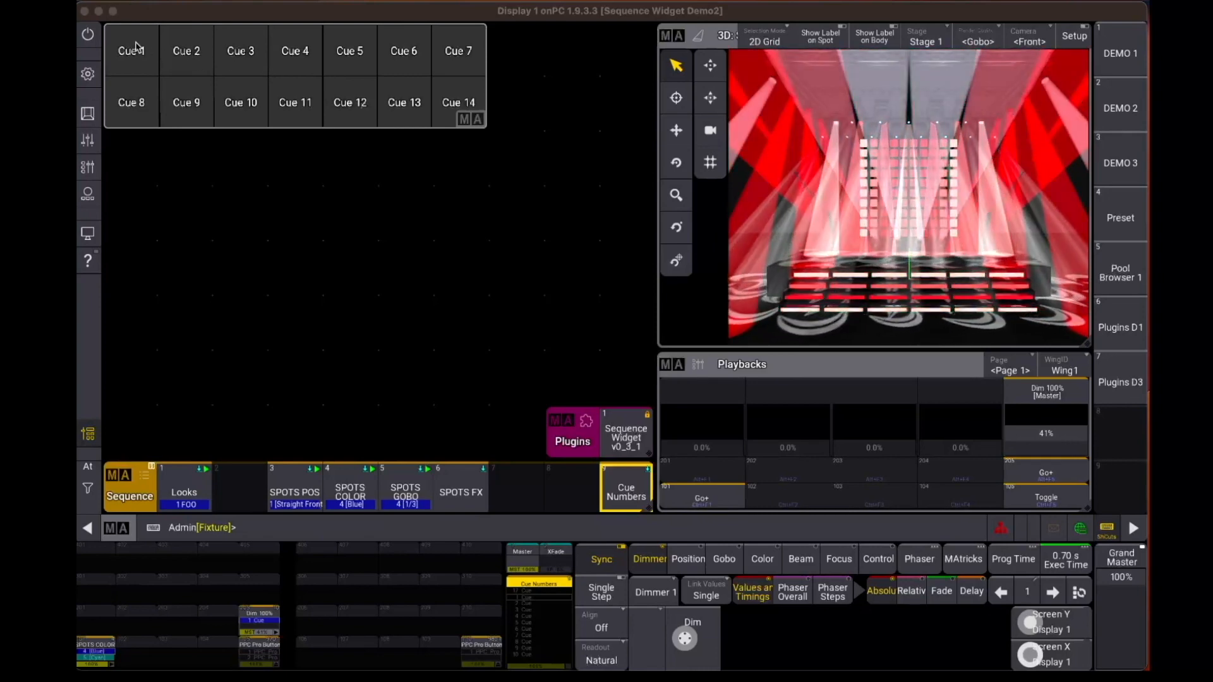
Turn on Show Title Bar for the Cue Numbers layout window and close its settings.
{"action": "left_click", "coordinate": [171, 21]}
{"action": "key", "text": "ctrl"}
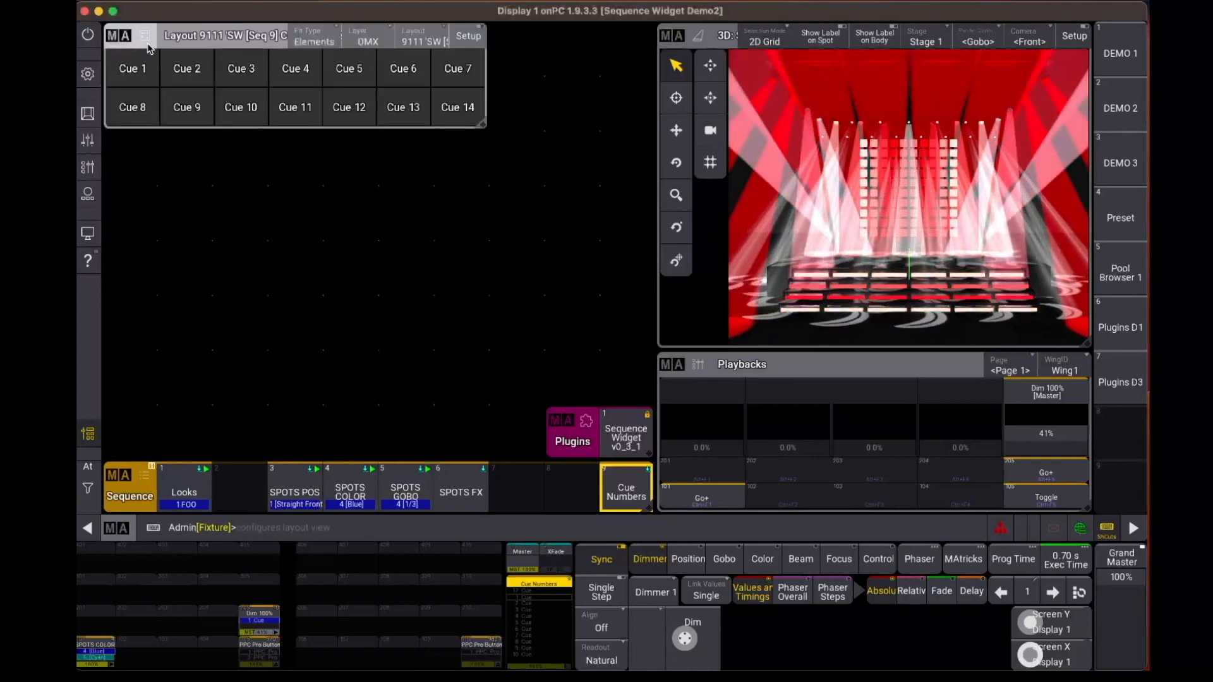
{"action": "left_click", "coordinate": [125, 39]}
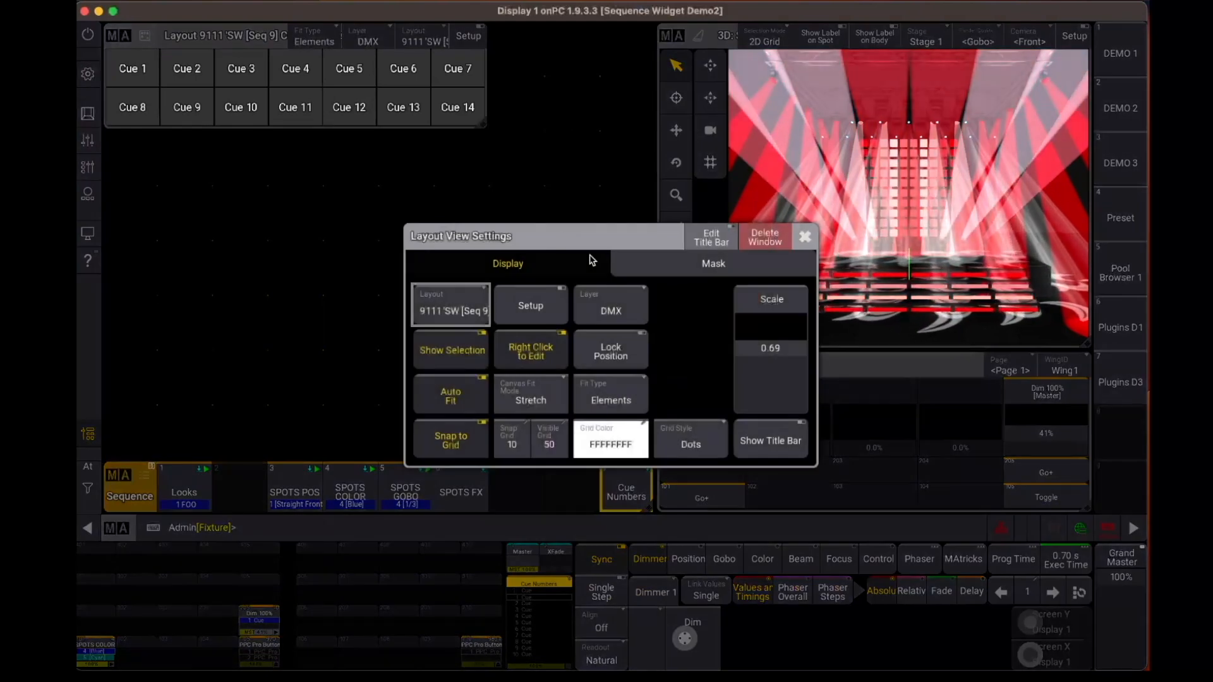
{"action": "left_click", "coordinate": [782, 447]}
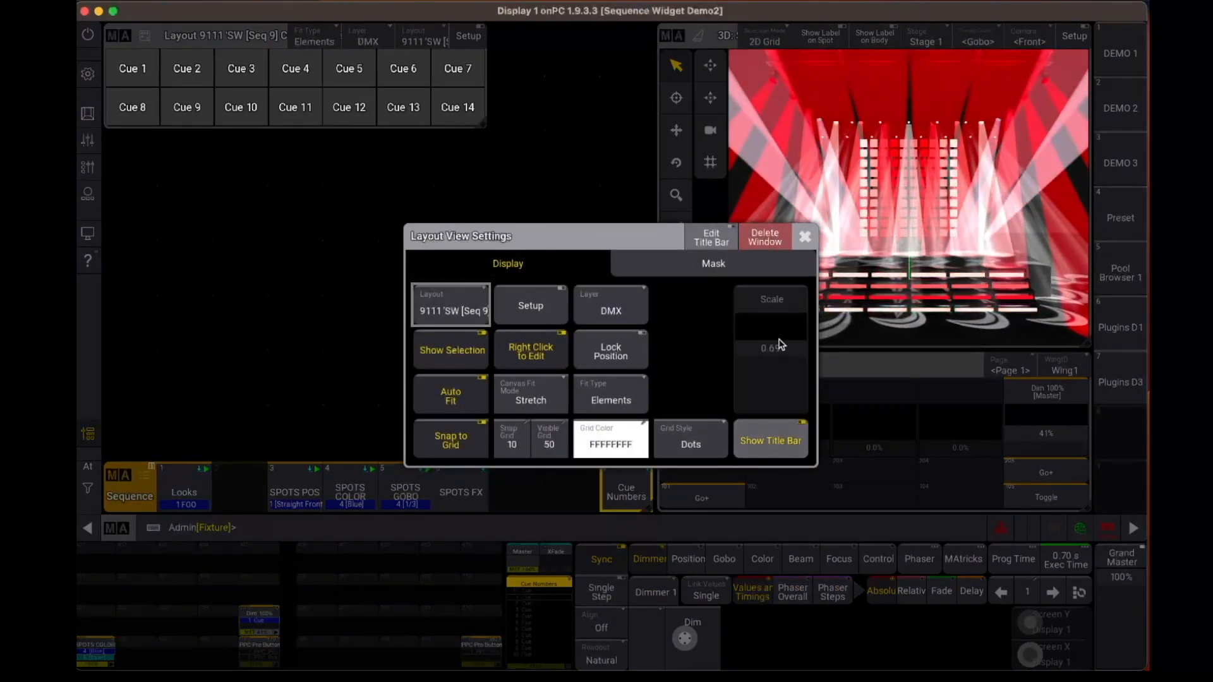
{"action": "left_click", "coordinate": [804, 240]}
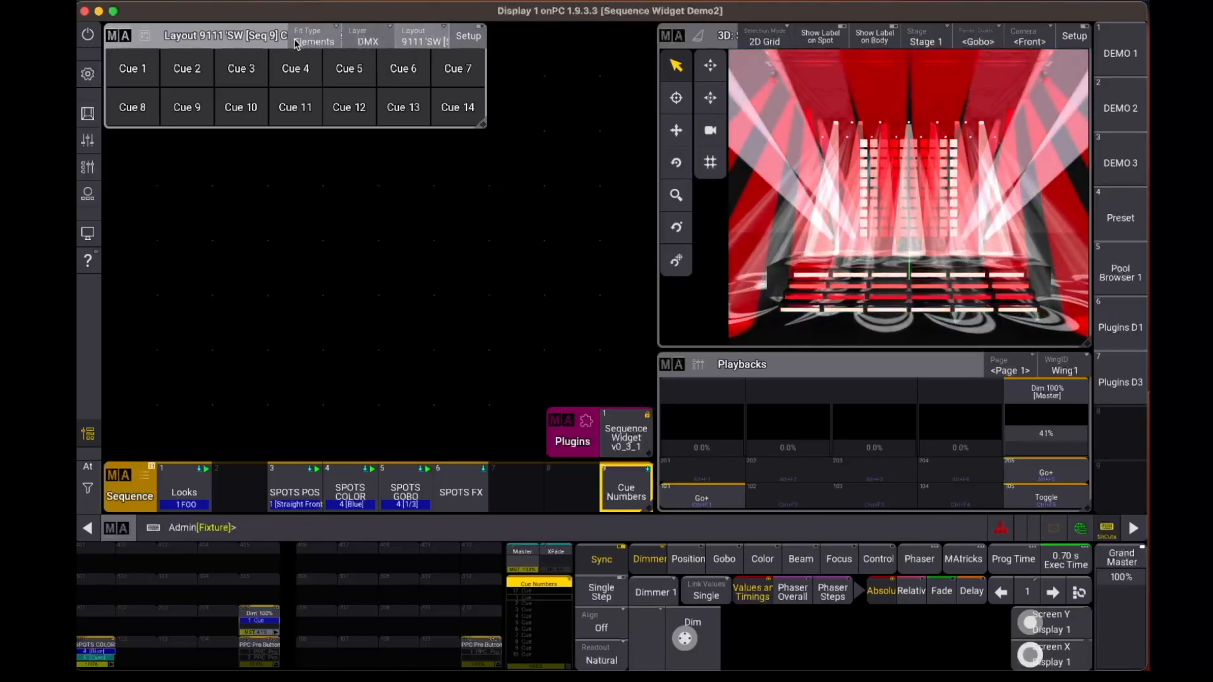
Hide the title bar of the Cue Numbers layout window again and close its settings.
{"action": "left_click", "coordinate": [124, 38]}
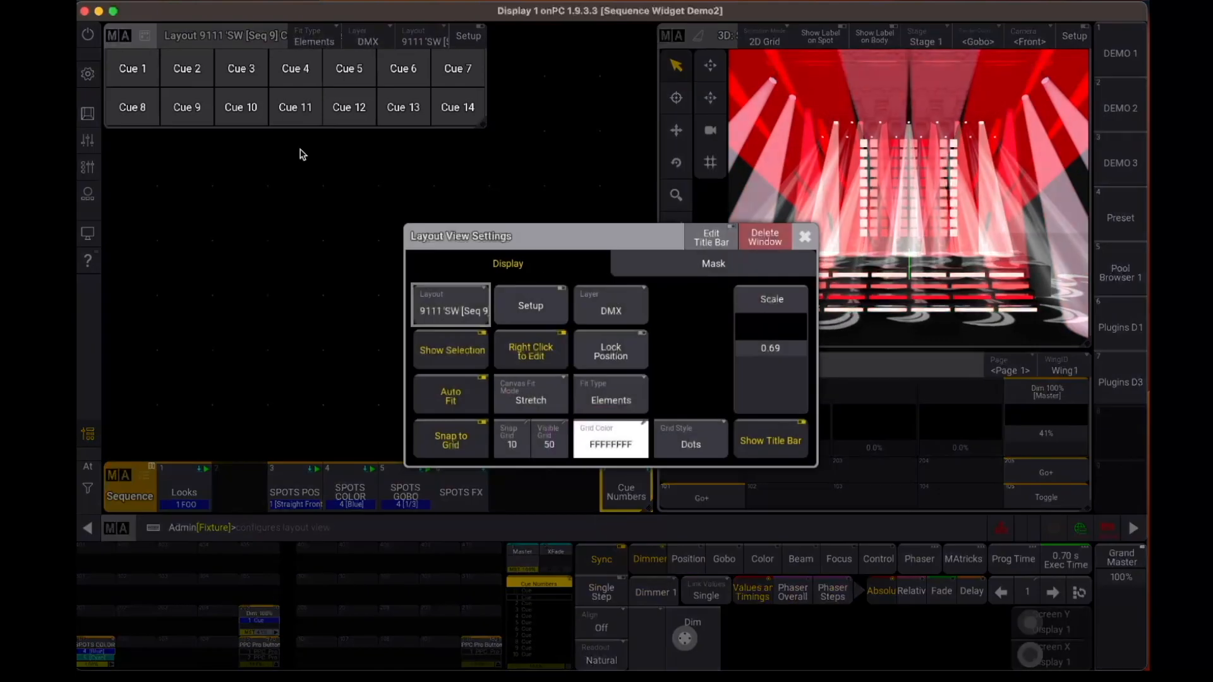
{"action": "left_click", "coordinate": [762, 439]}
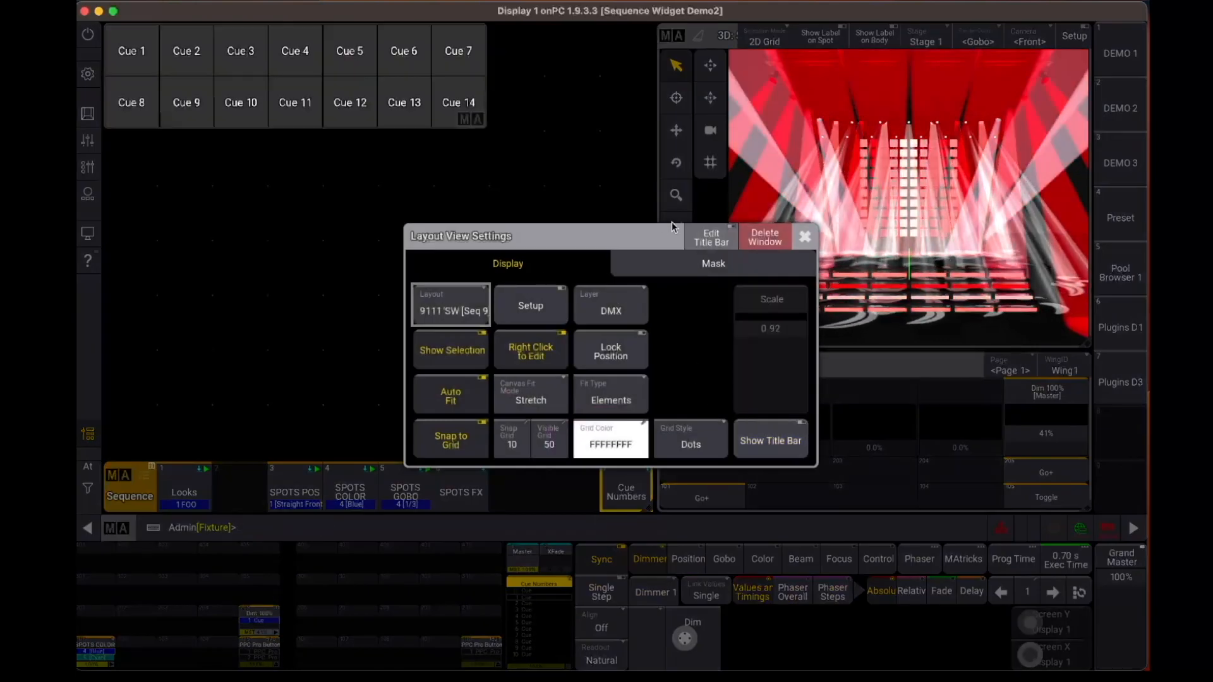
{"action": "left_click", "coordinate": [800, 235]}
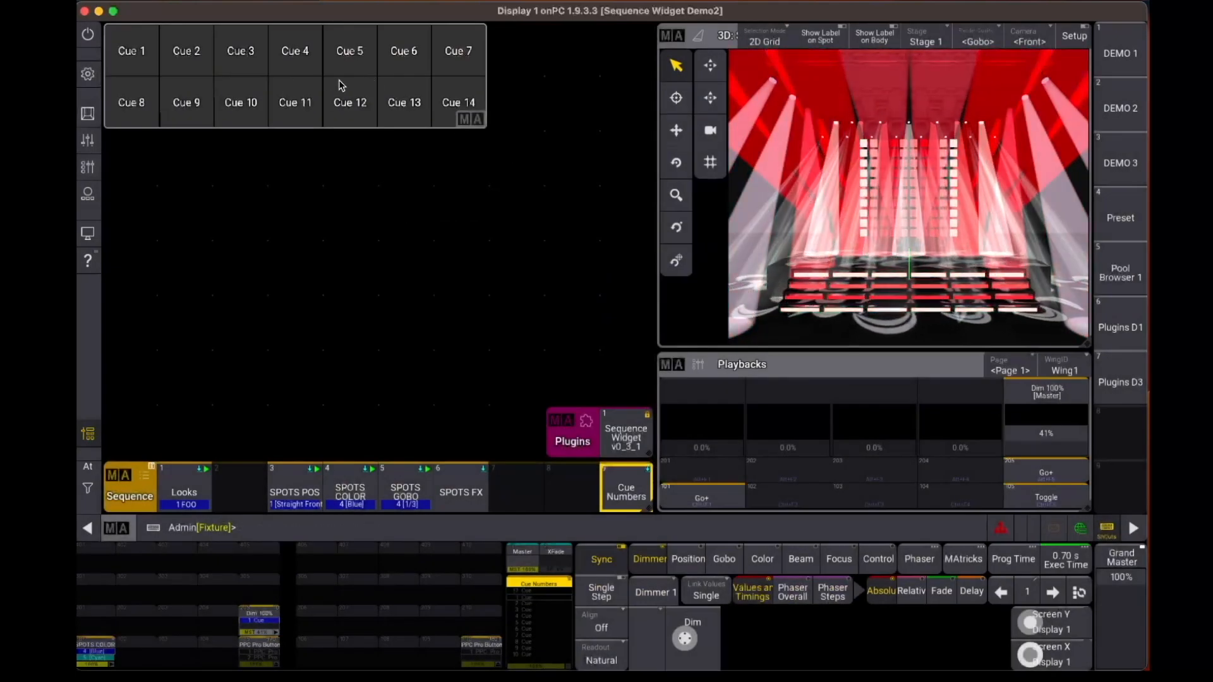
Trigger Cue 2 from the Cue Numbers widget.
{"action": "left_click", "coordinate": [211, 83]}
{"action": "left_click", "coordinate": [209, 74]}
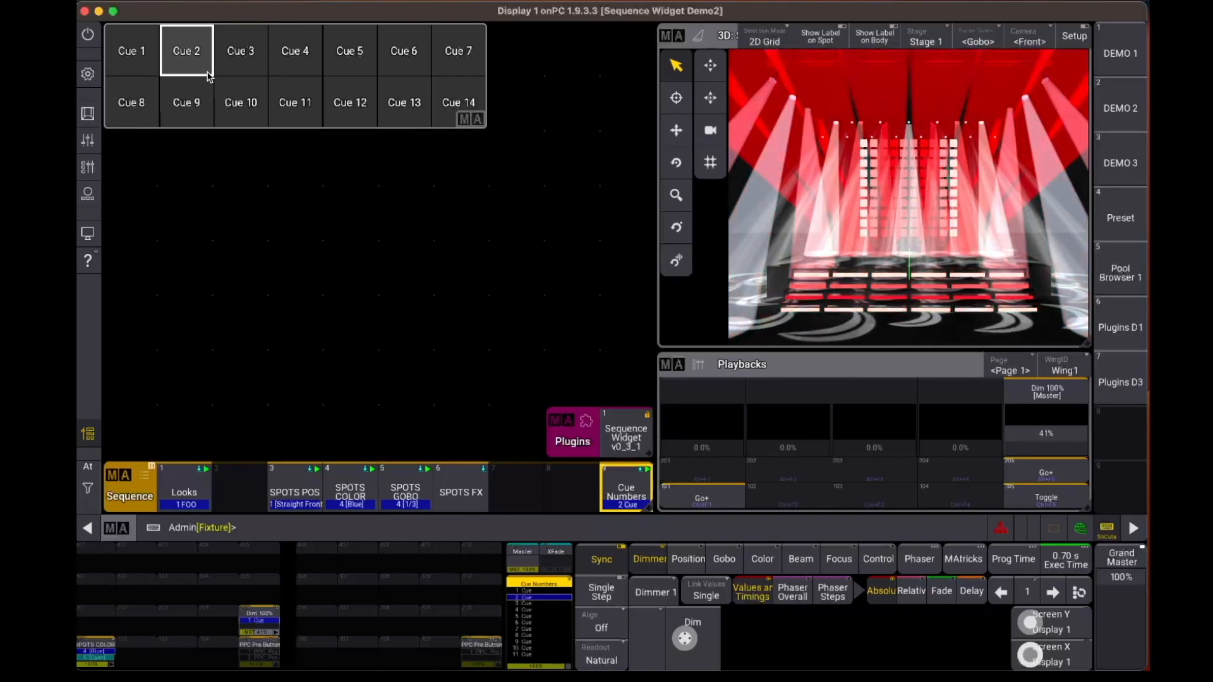
Review the Cue Numbers window's Layout View Settings, and try making the window taller.
{"action": "key", "text": "ctrl"}
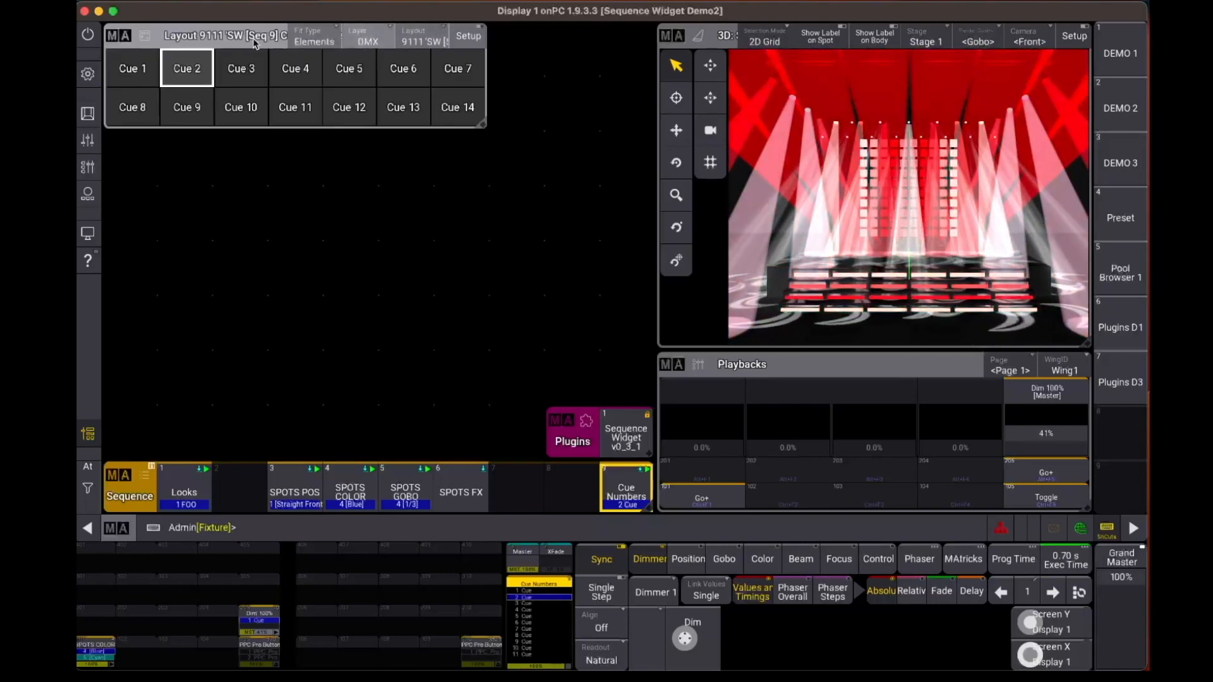
{"action": "left_click", "coordinate": [119, 36]}
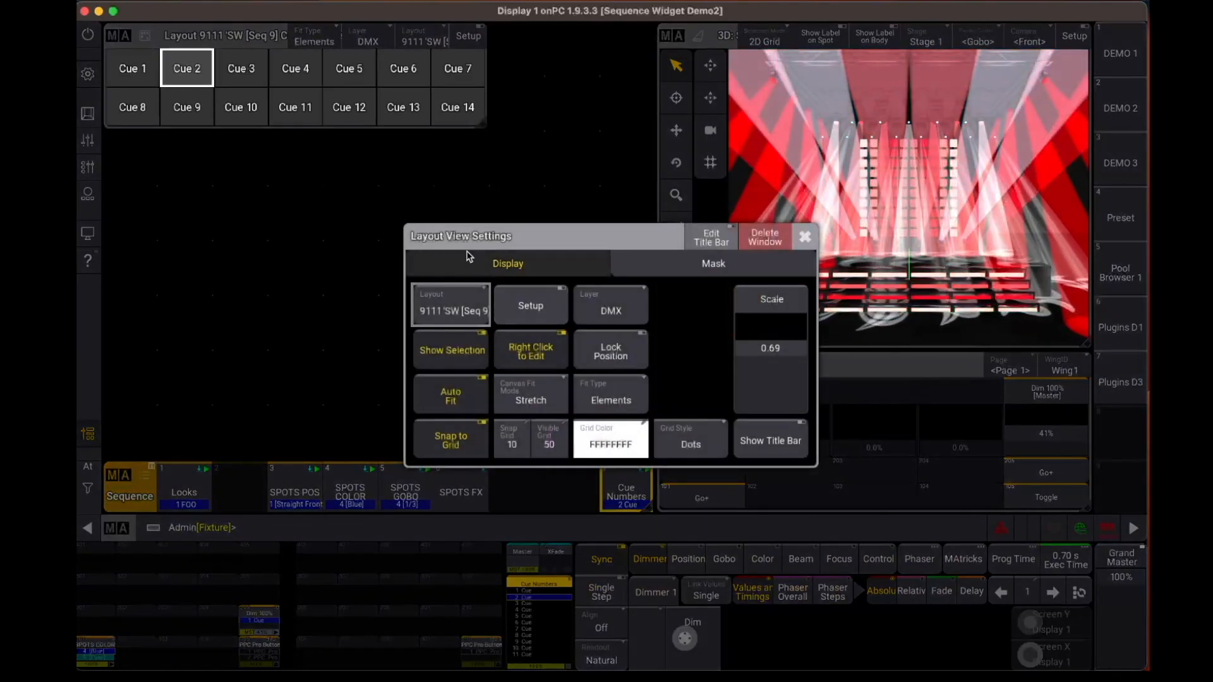
{"action": "left_click", "coordinate": [805, 236]}
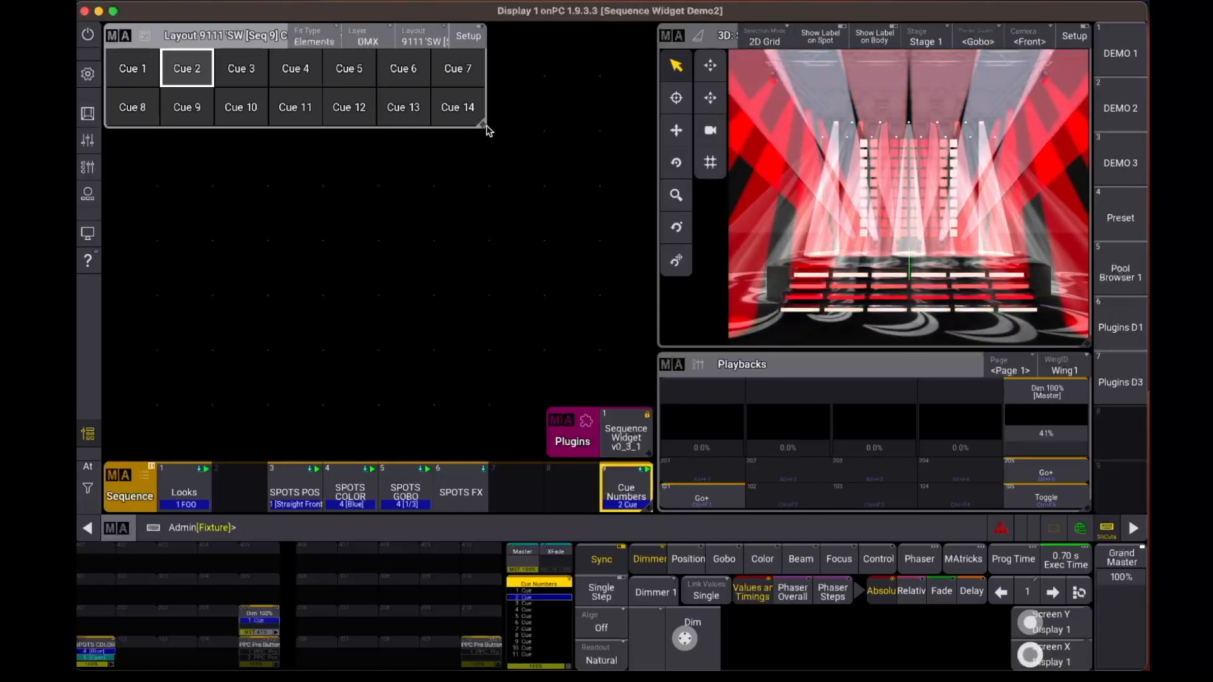
{"action": "left_click_drag", "start_coordinate": [487, 126], "coordinate": [491, 189]}
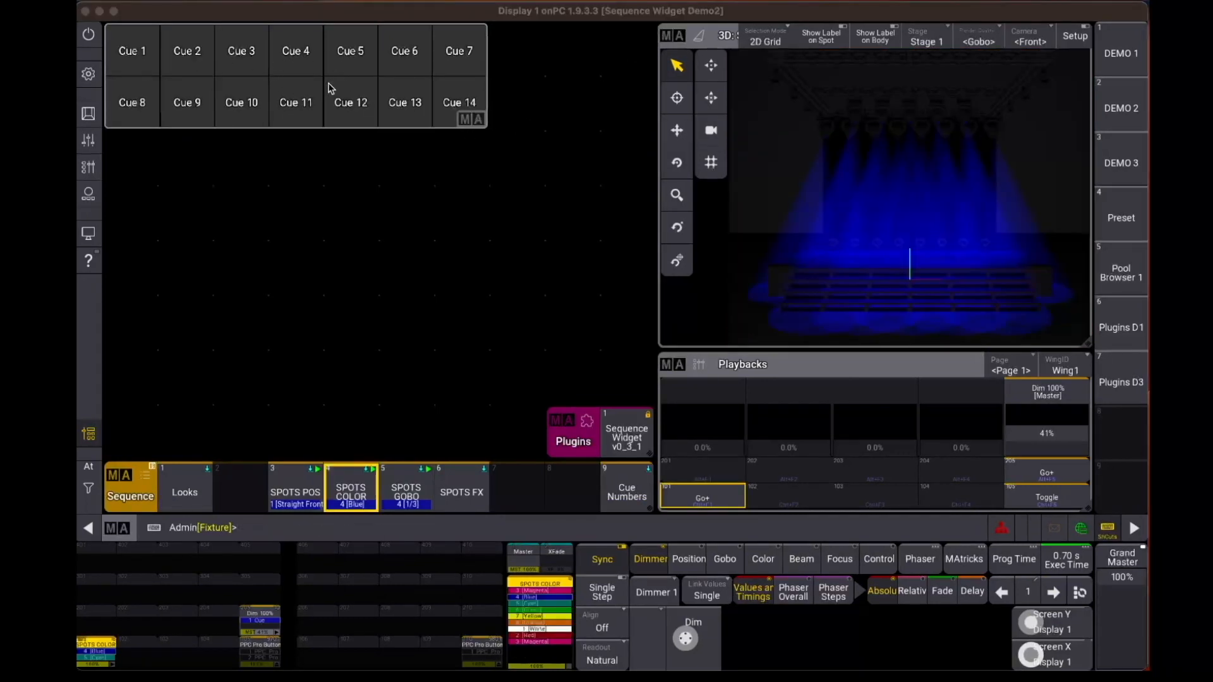
Review the Cue Numbers instance configuration in the Sequence Widget plugin and close the plugin.
{"action": "left_click", "coordinate": [620, 435]}
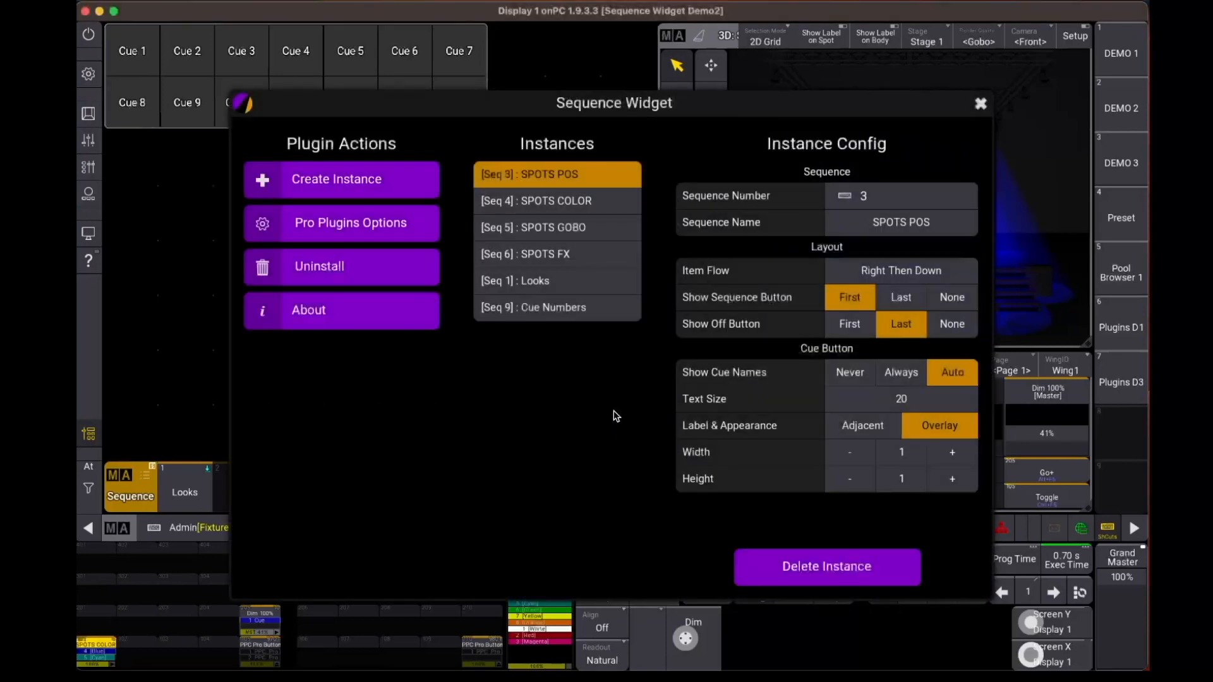
{"action": "left_click", "coordinate": [552, 307]}
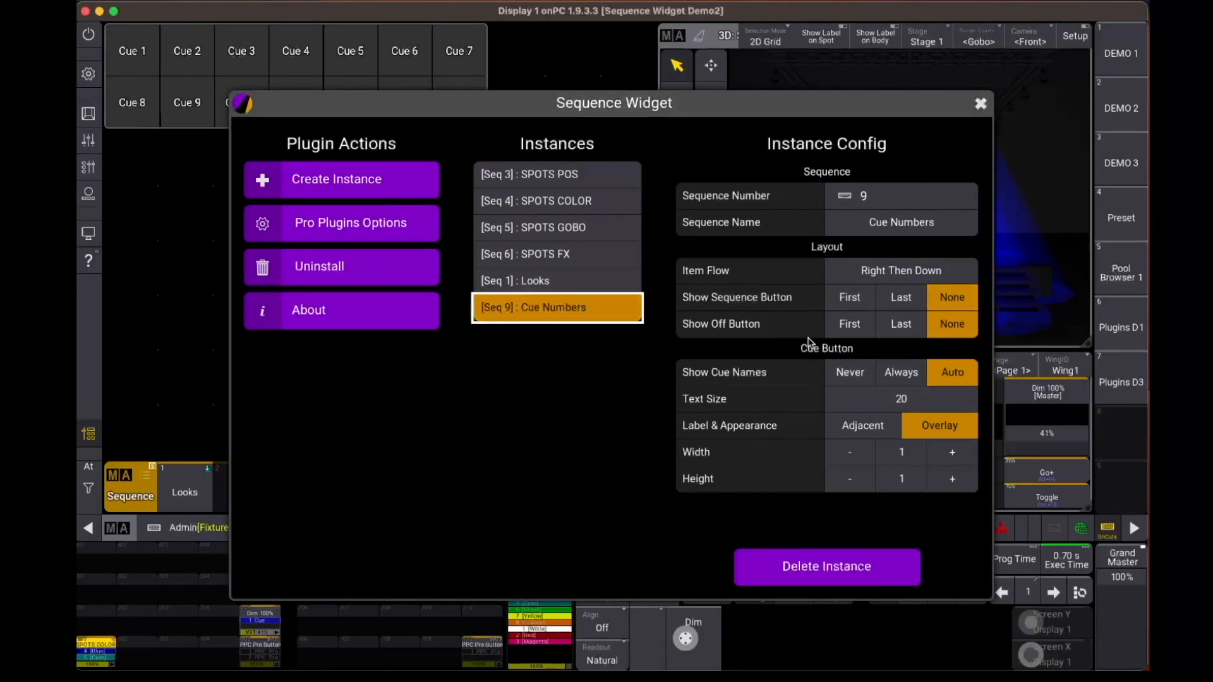
{"action": "left_click", "coordinate": [976, 106]}
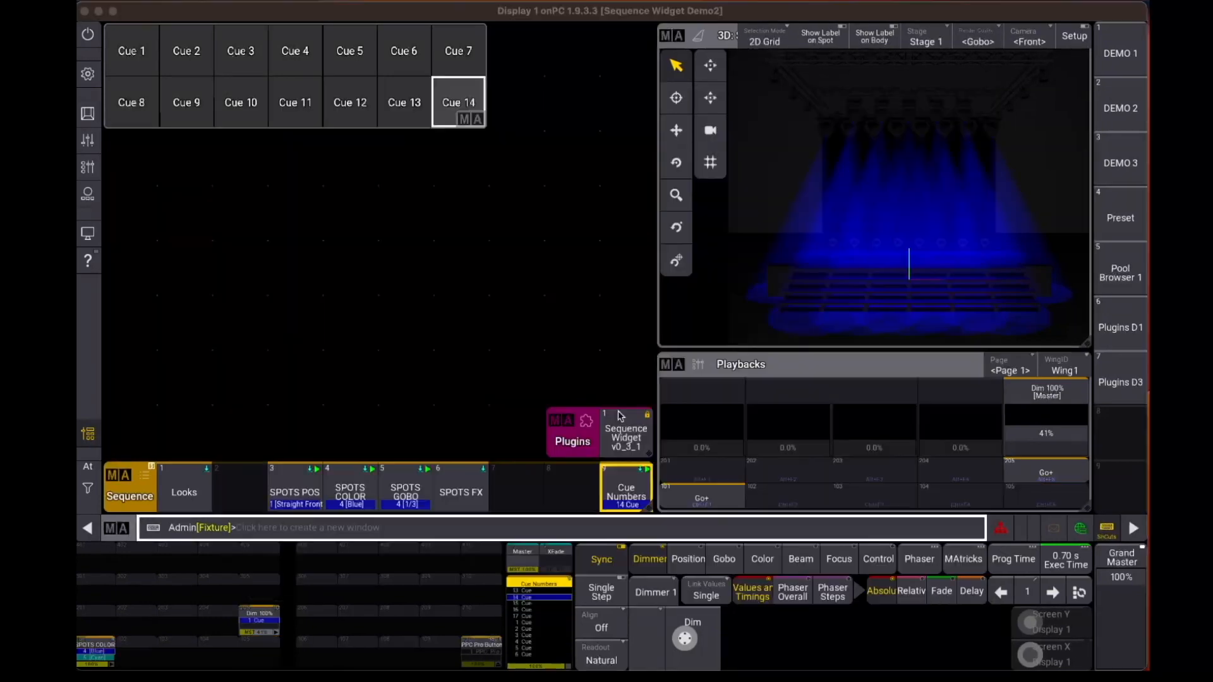
Assign the Sequence Widget plugin's Pro Button, Sequence 9701, to executor 105 through the Pro Plugins Options.
{"action": "left_click", "coordinate": [625, 436]}
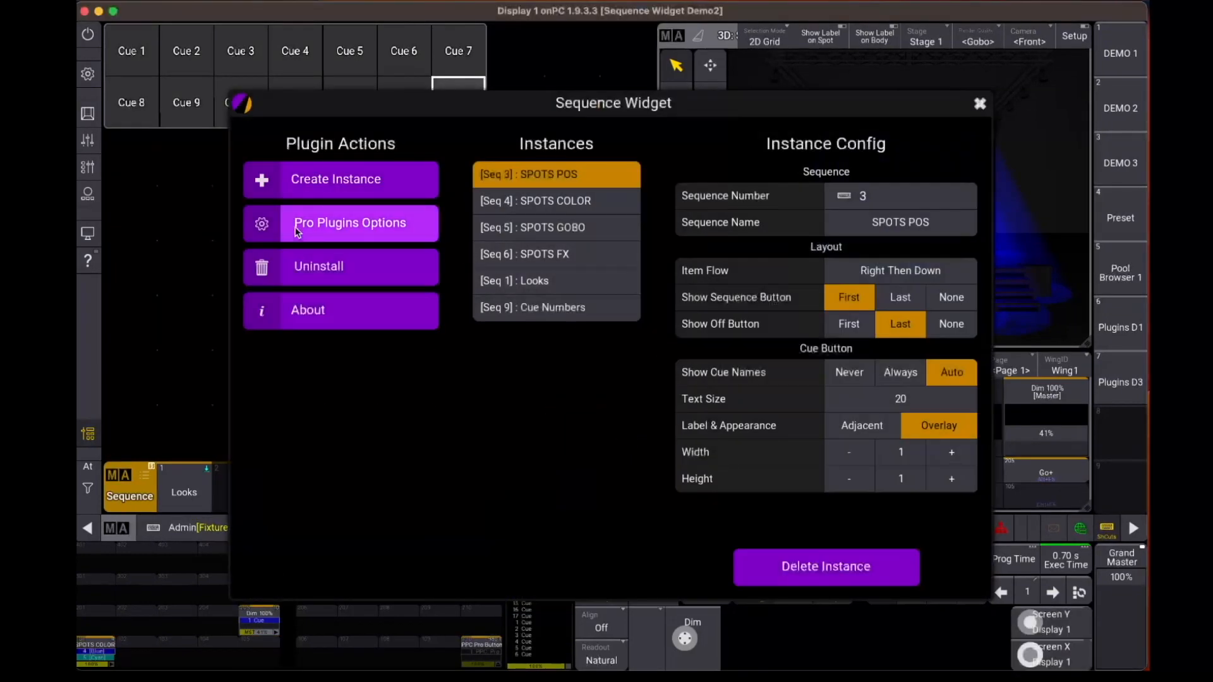
{"action": "left_click", "coordinate": [365, 226]}
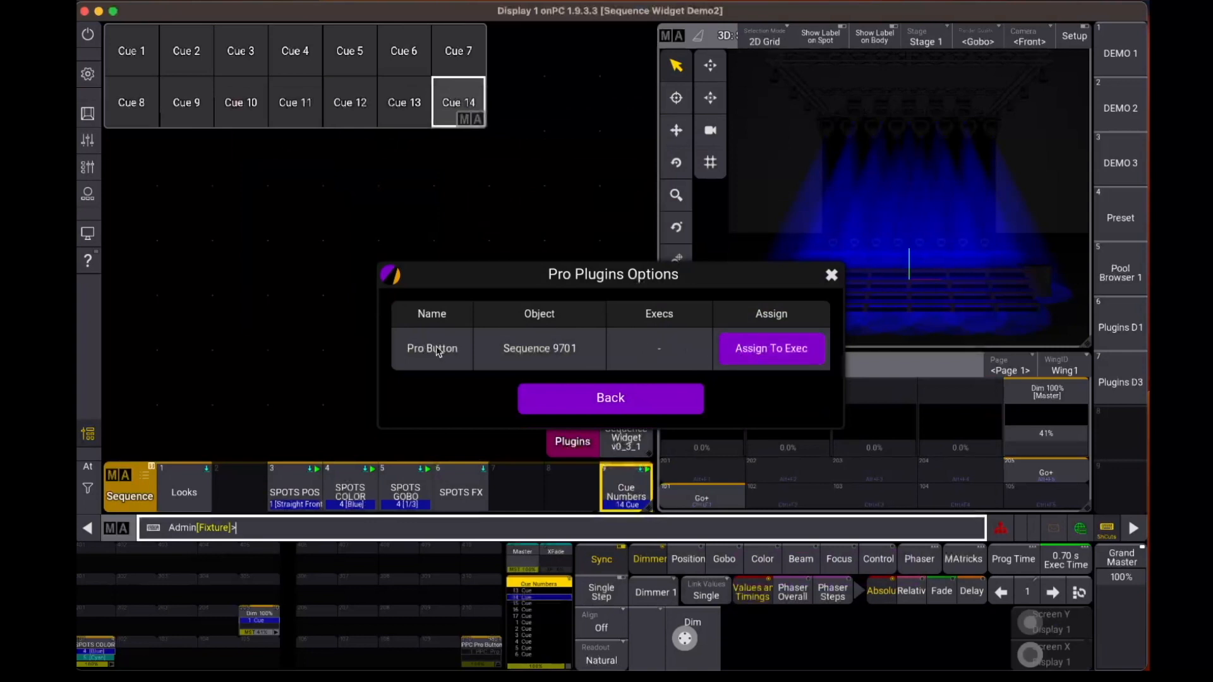
{"action": "left_click", "coordinate": [763, 349]}
{"action": "left_click", "coordinate": [1011, 494]}
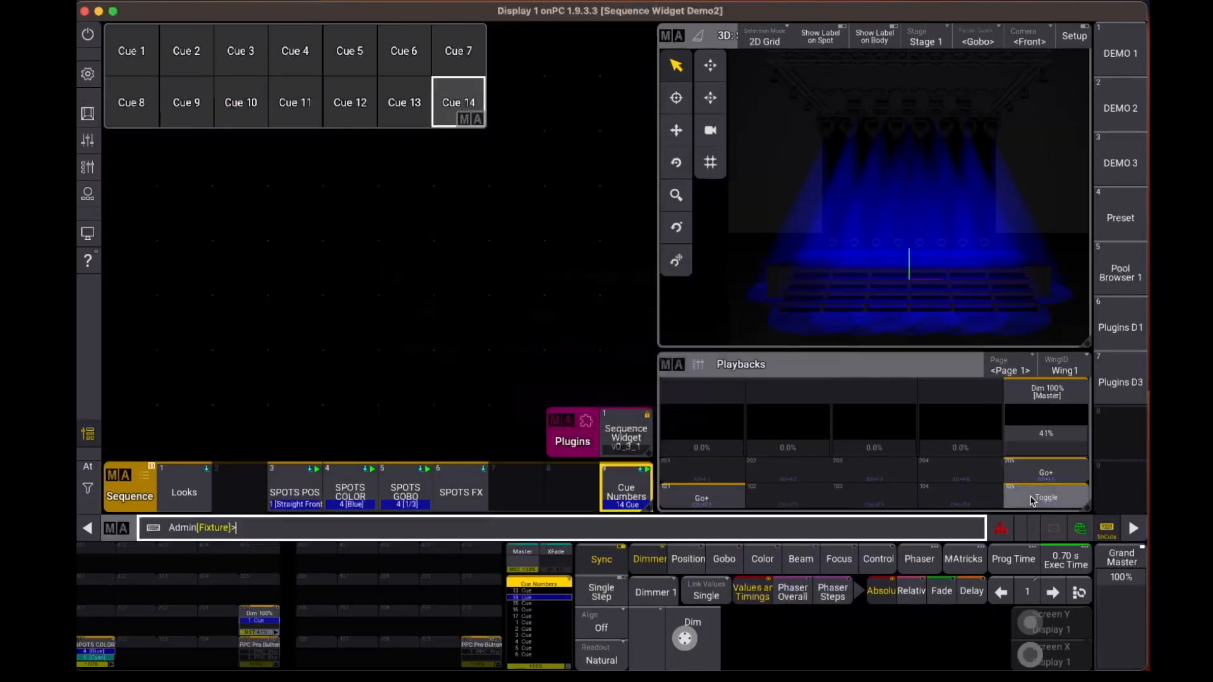
Toggle the Pro Button and review the SPOTS POS widget's configuration, closing it without changes.
{"action": "left_click", "coordinate": [1046, 497]}
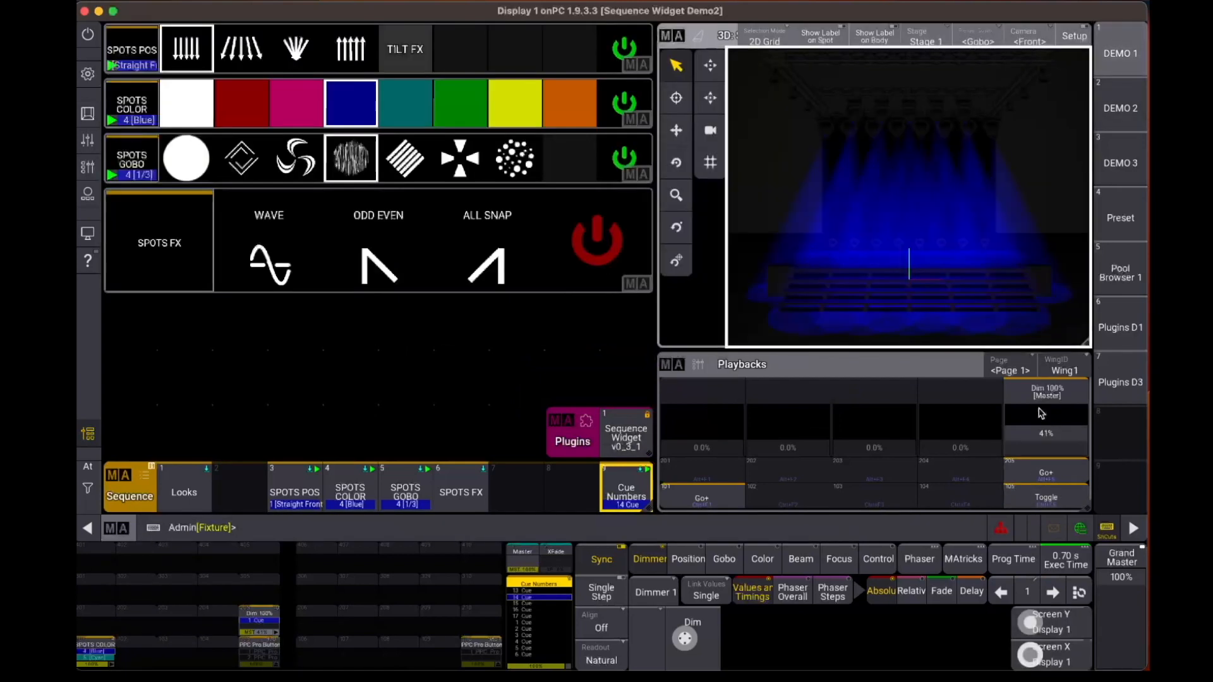
{"action": "left_click", "coordinate": [1046, 498]}
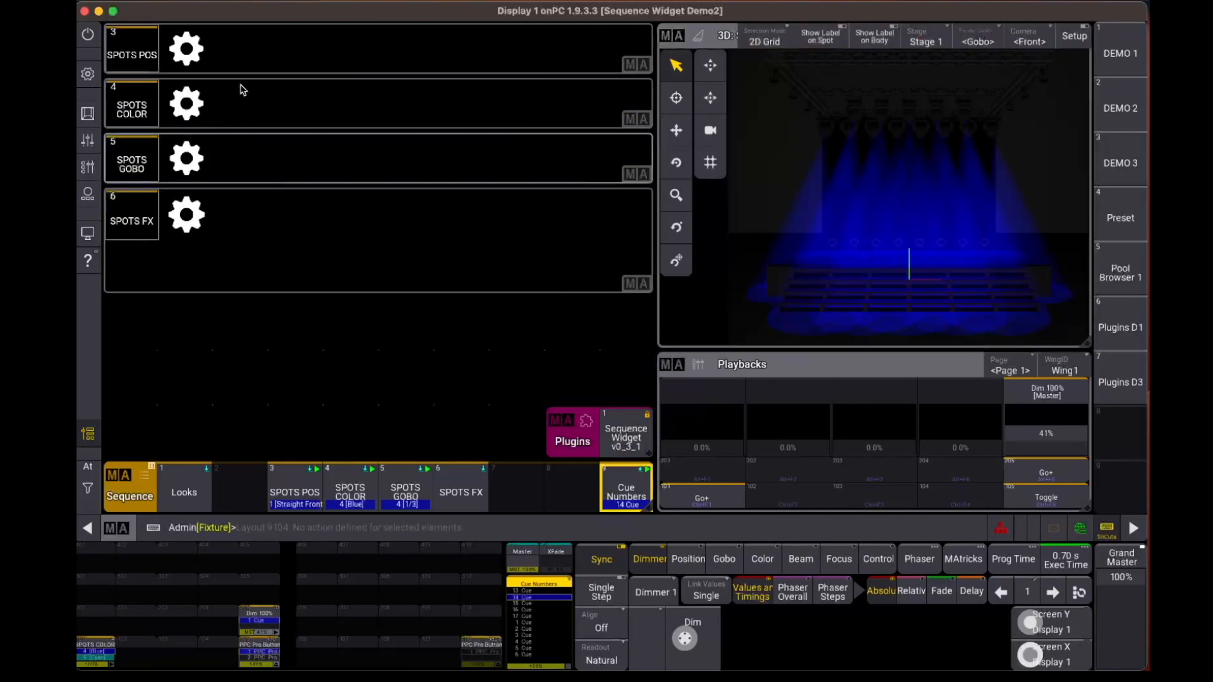
{"action": "left_click", "coordinate": [188, 56]}
{"action": "left_click_drag", "start_coordinate": [504, 138], "coordinate": [670, 130]}
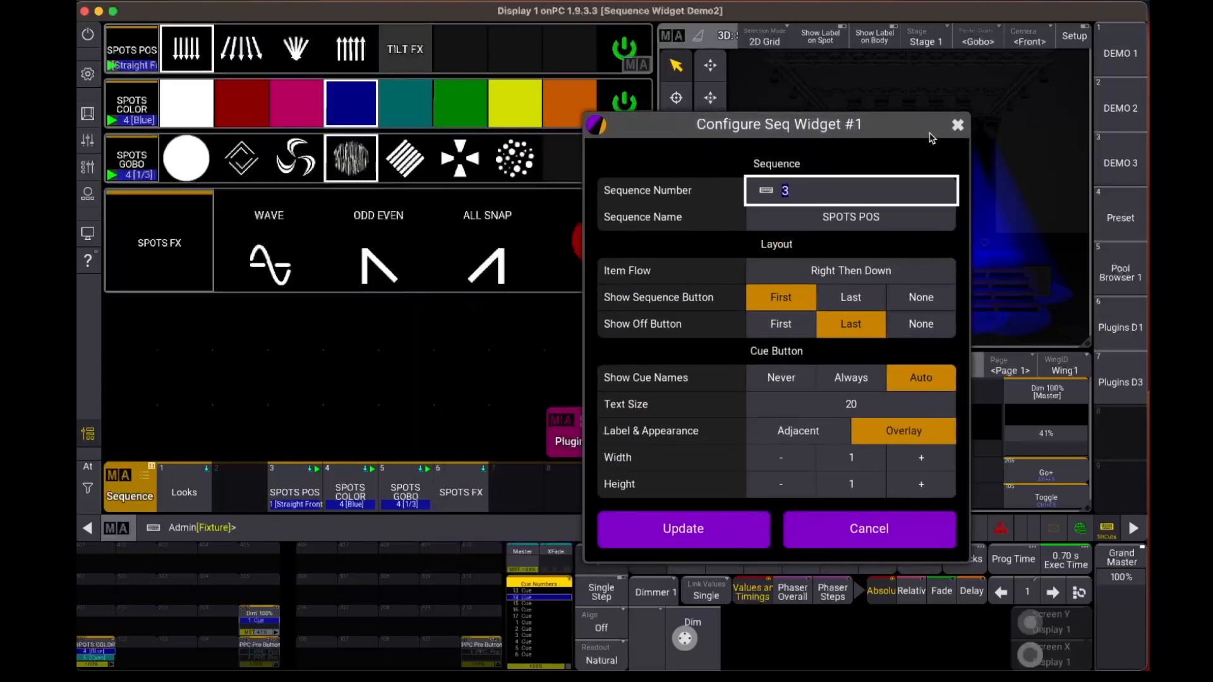
{"action": "left_click", "coordinate": [956, 125]}
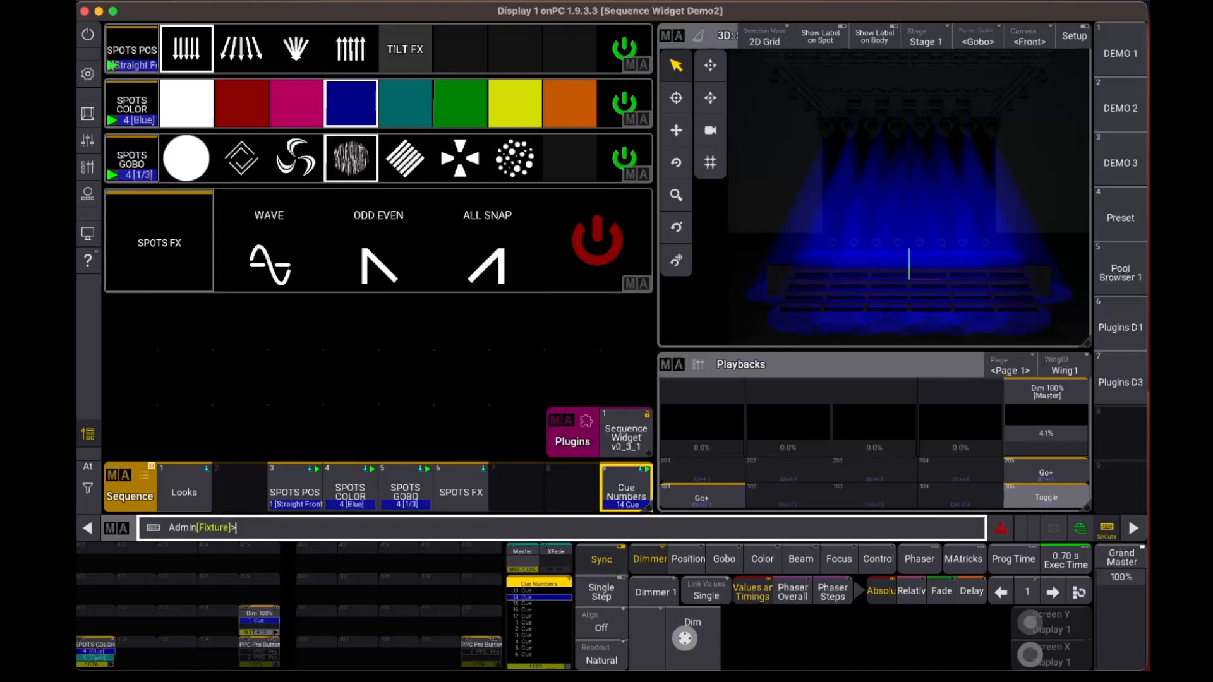
In the Cue Numbers widget's configuration, try showing the sequence button as First, Last and None, and set it to First.
{"action": "left_click_drag", "start_coordinate": [778, 103], "coordinate": [820, 94]}
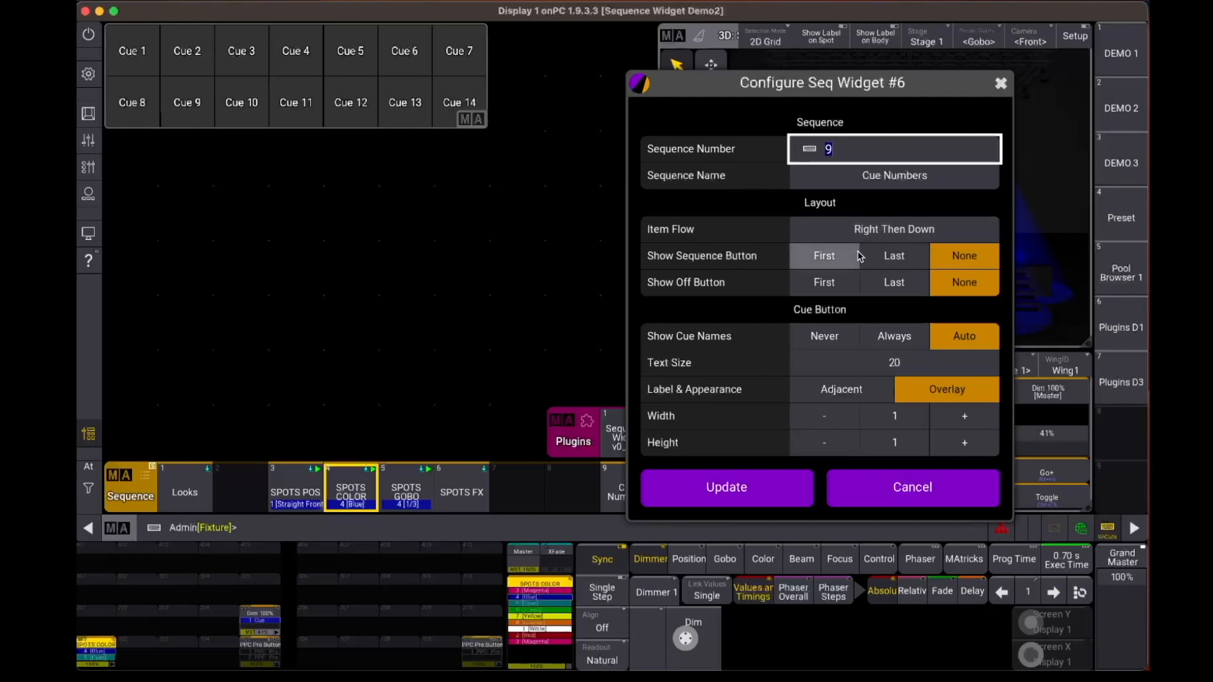
{"action": "left_click", "coordinate": [810, 260]}
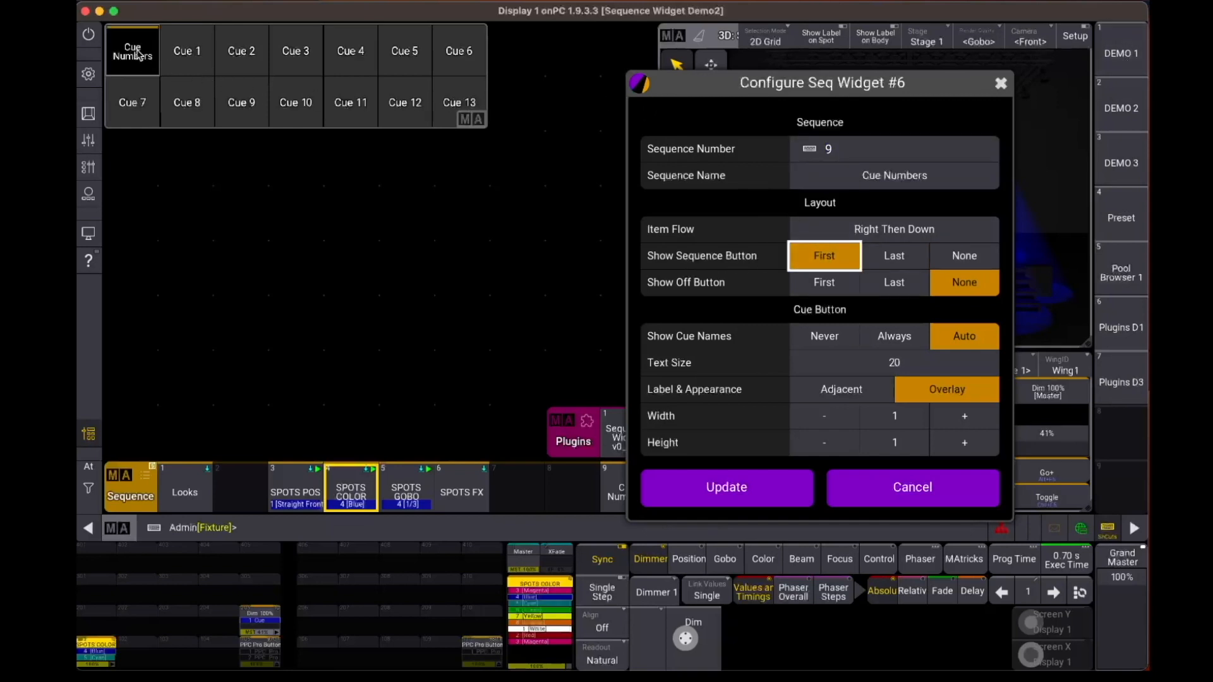
{"action": "left_click", "coordinate": [891, 256]}
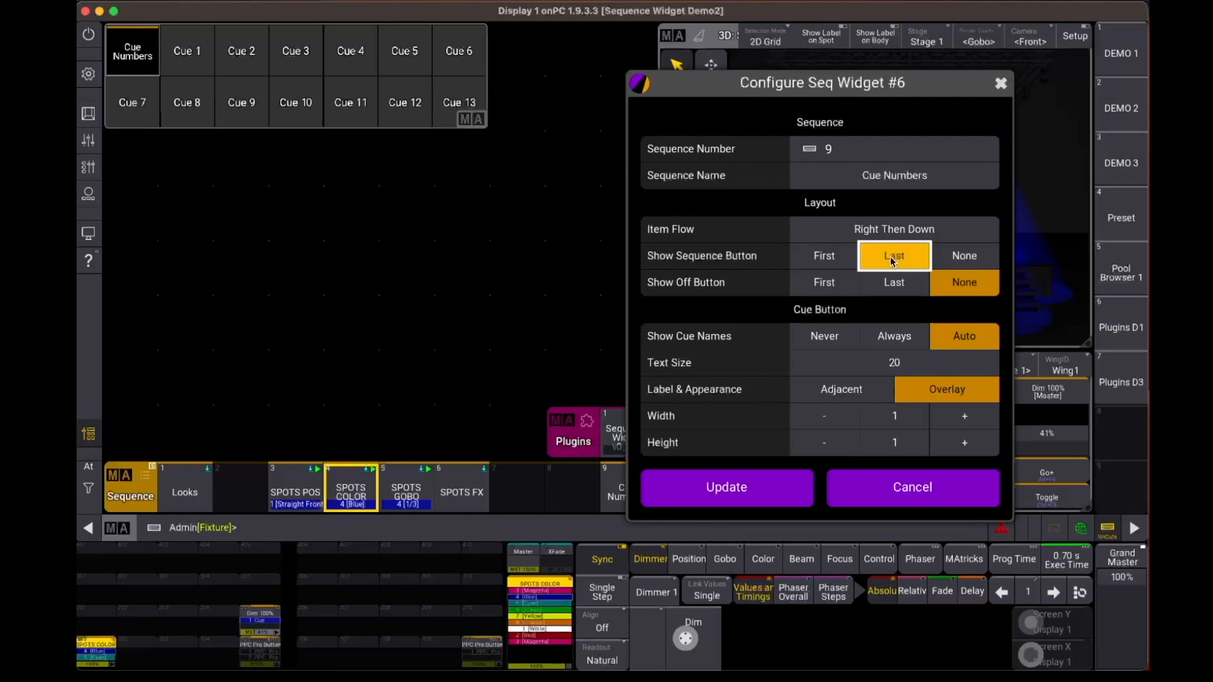
{"action": "left_click", "coordinate": [964, 256]}
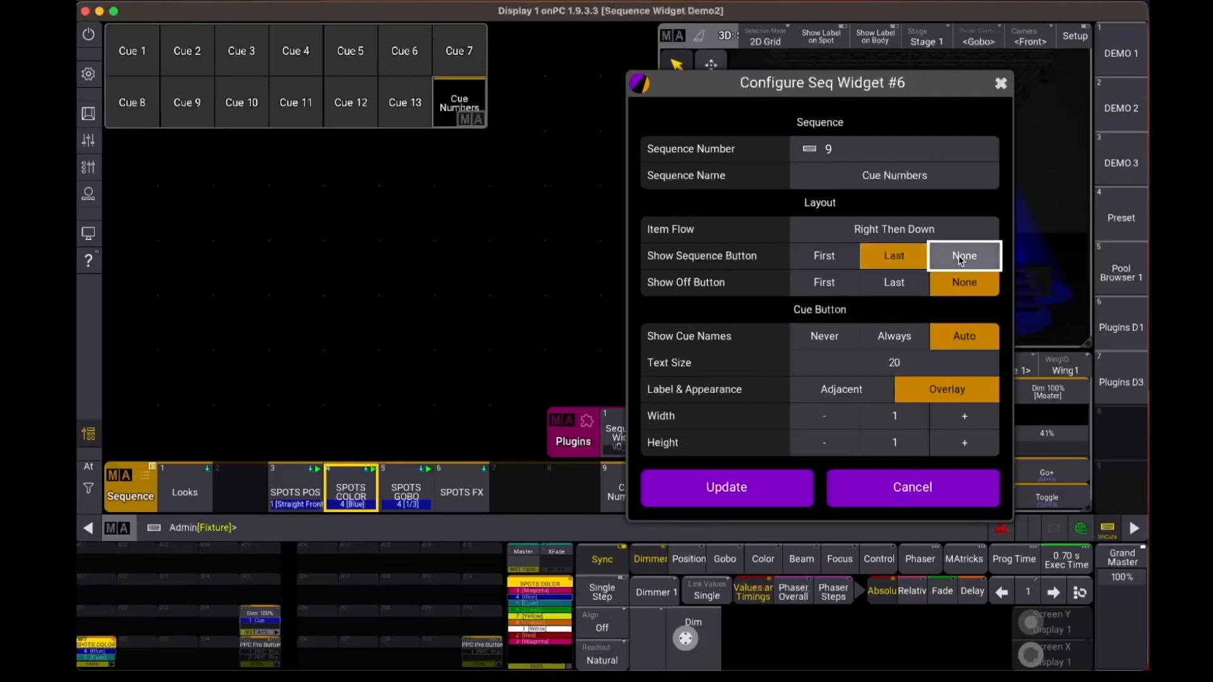
{"action": "left_click", "coordinate": [825, 257]}
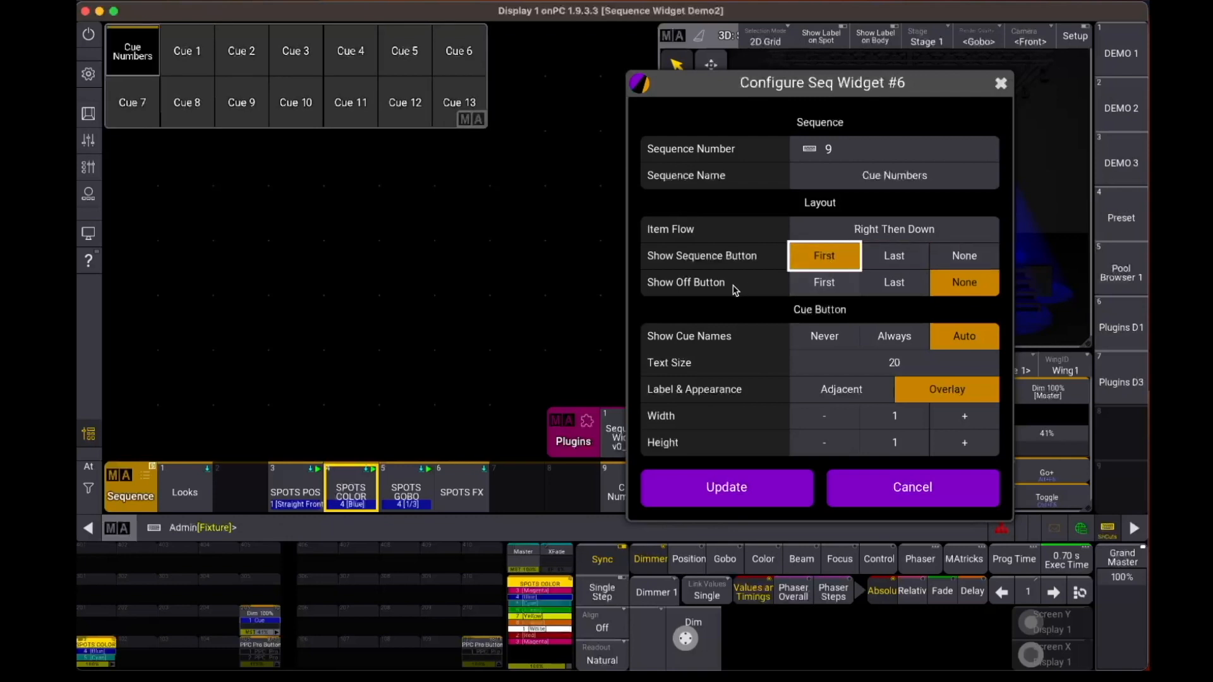
Try showing the Off button as First and Last, set it to None, and update the Cue Numbers widget.
{"action": "left_click", "coordinate": [834, 282]}
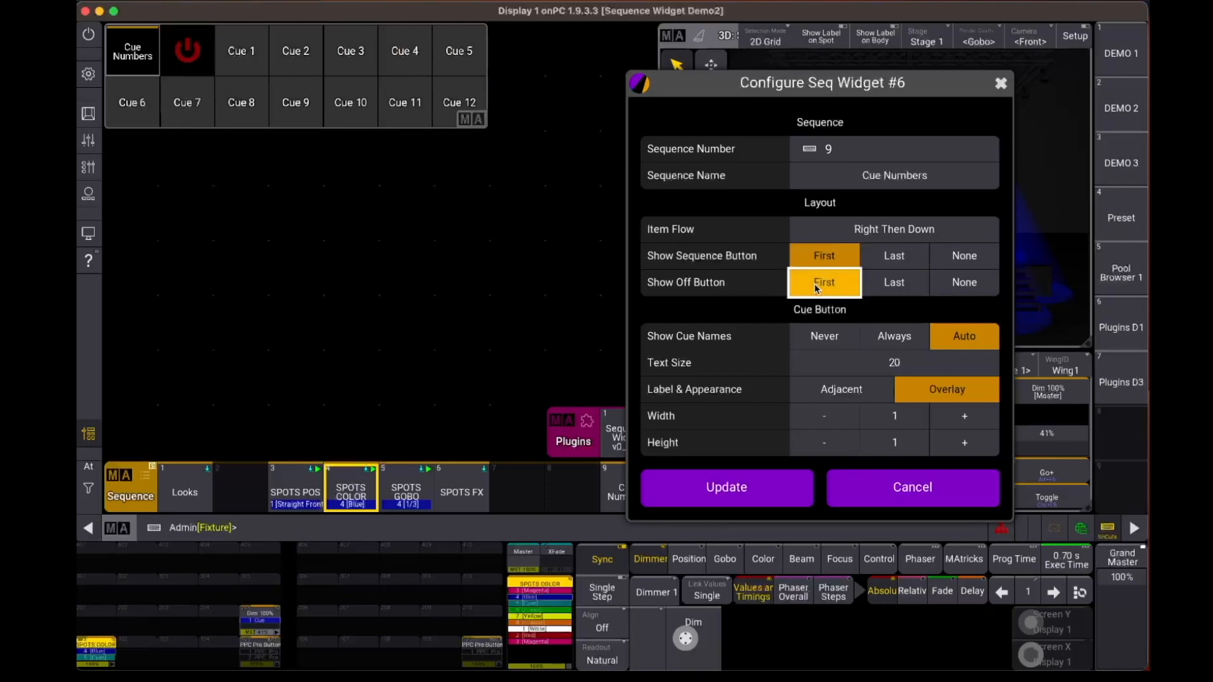
{"action": "left_click", "coordinate": [892, 284]}
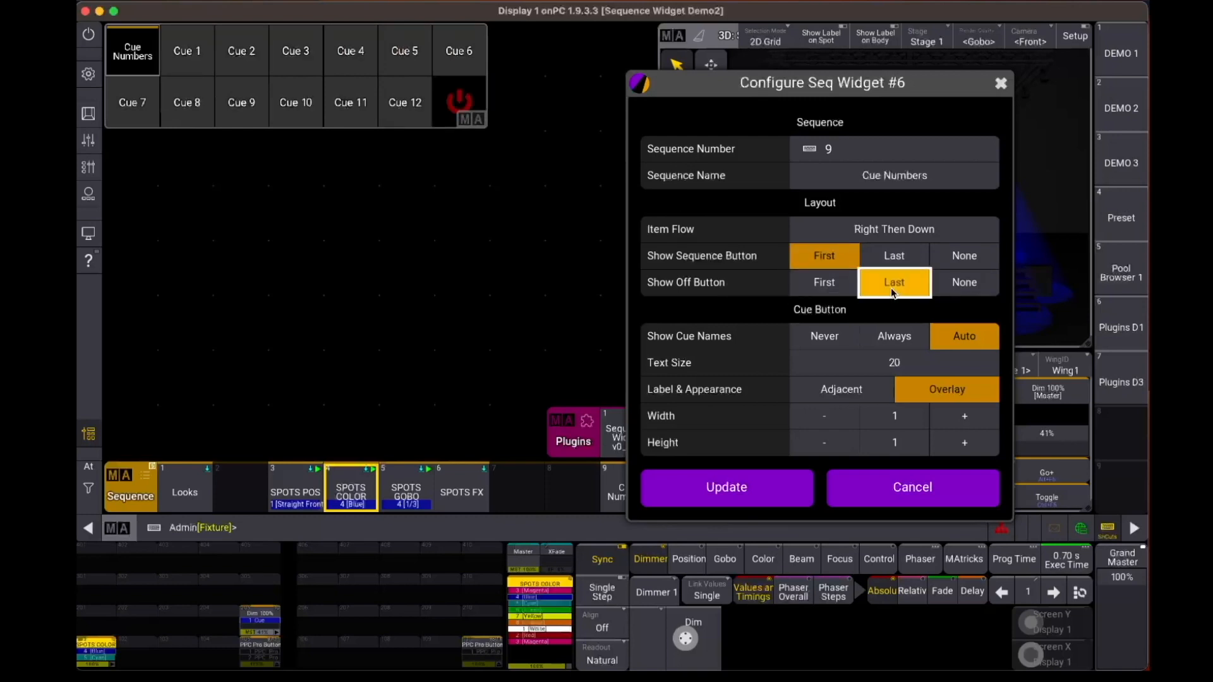
{"action": "left_click", "coordinate": [954, 285]}
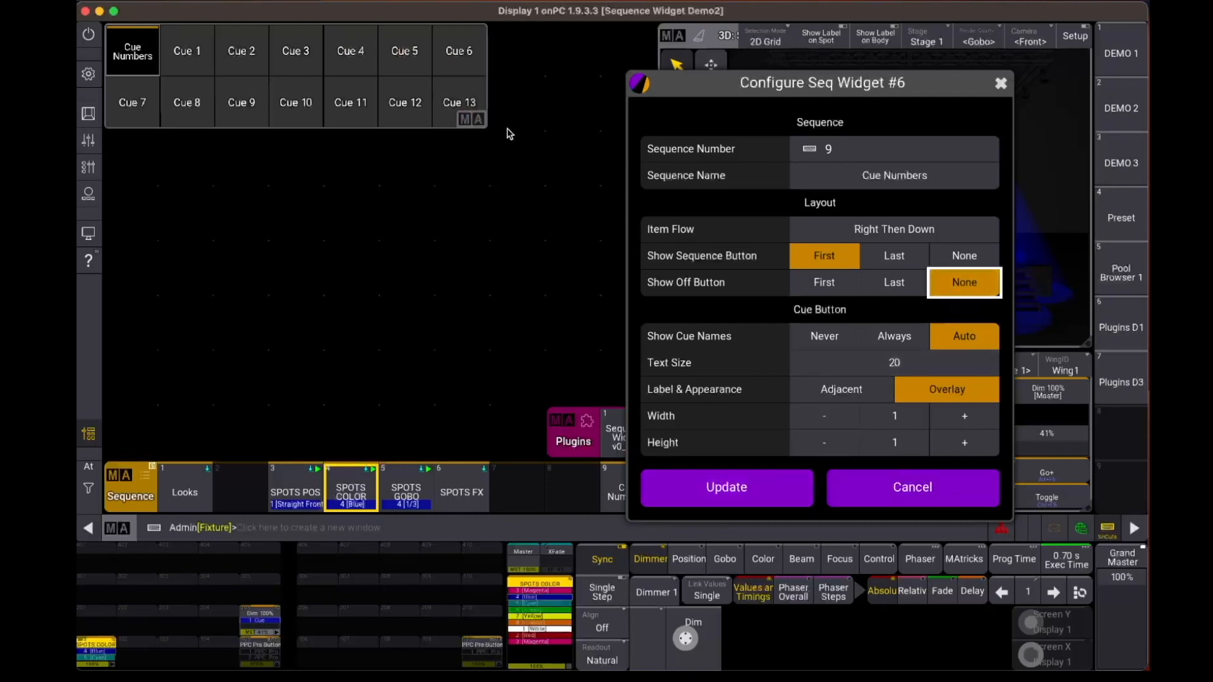
{"action": "left_click", "coordinate": [764, 490]}
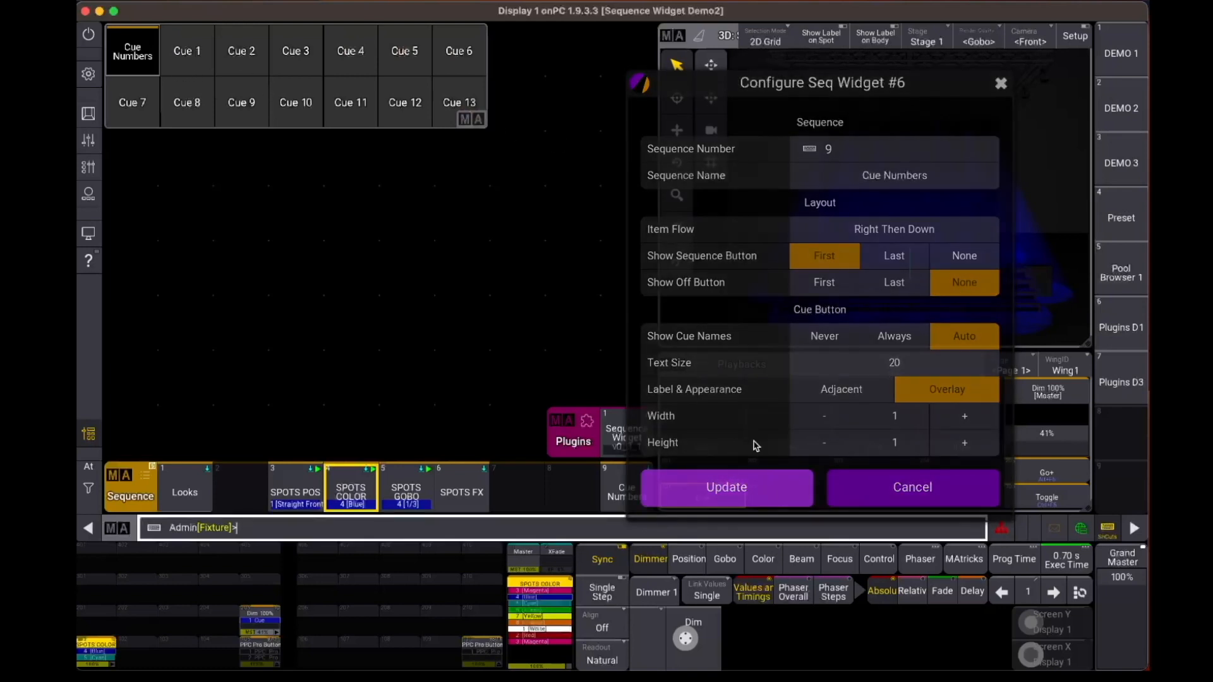
Resize the Cue Numbers widget window to six by five grid cells, and store a new cue through its sequence button.
{"action": "left_click_drag", "start_coordinate": [482, 127], "coordinate": [429, 300]}
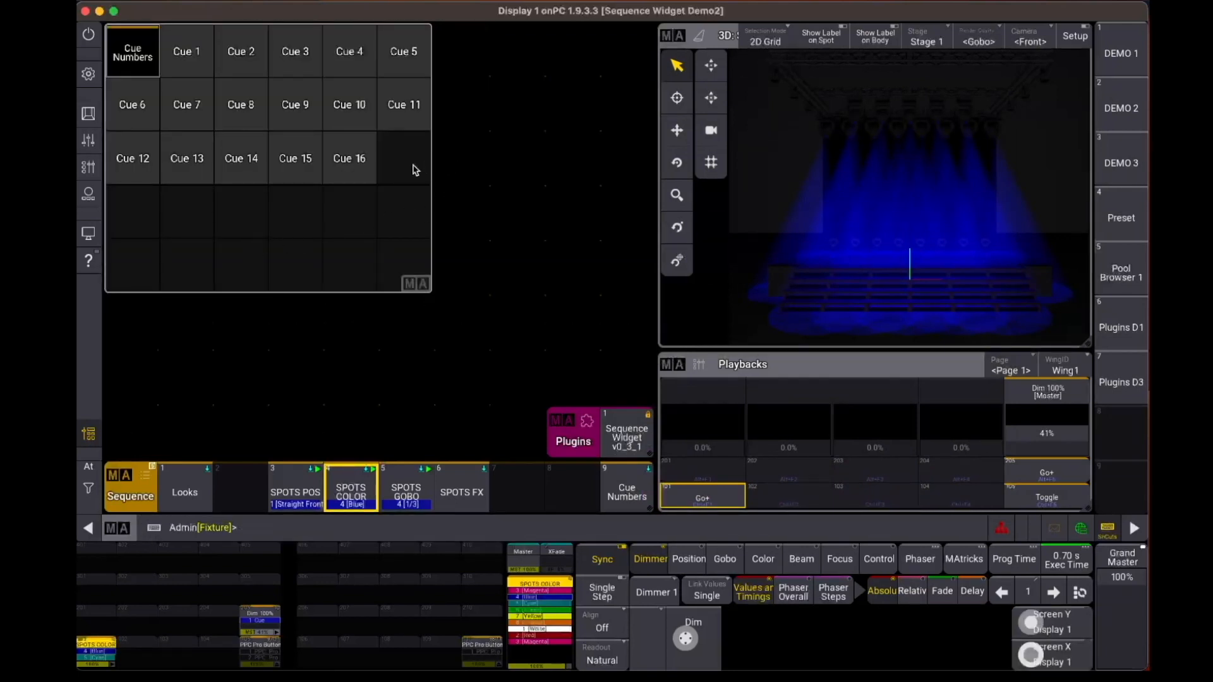
{"action": "type", "text": "Store"}
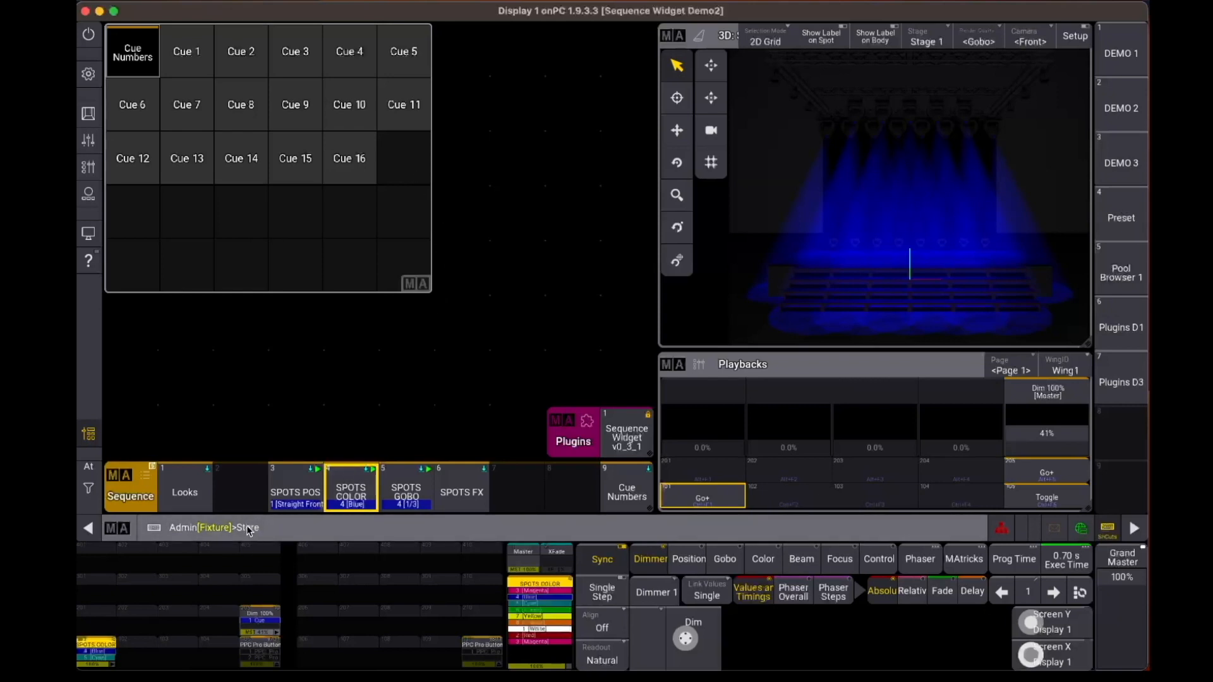
{"action": "left_click", "coordinate": [140, 59]}
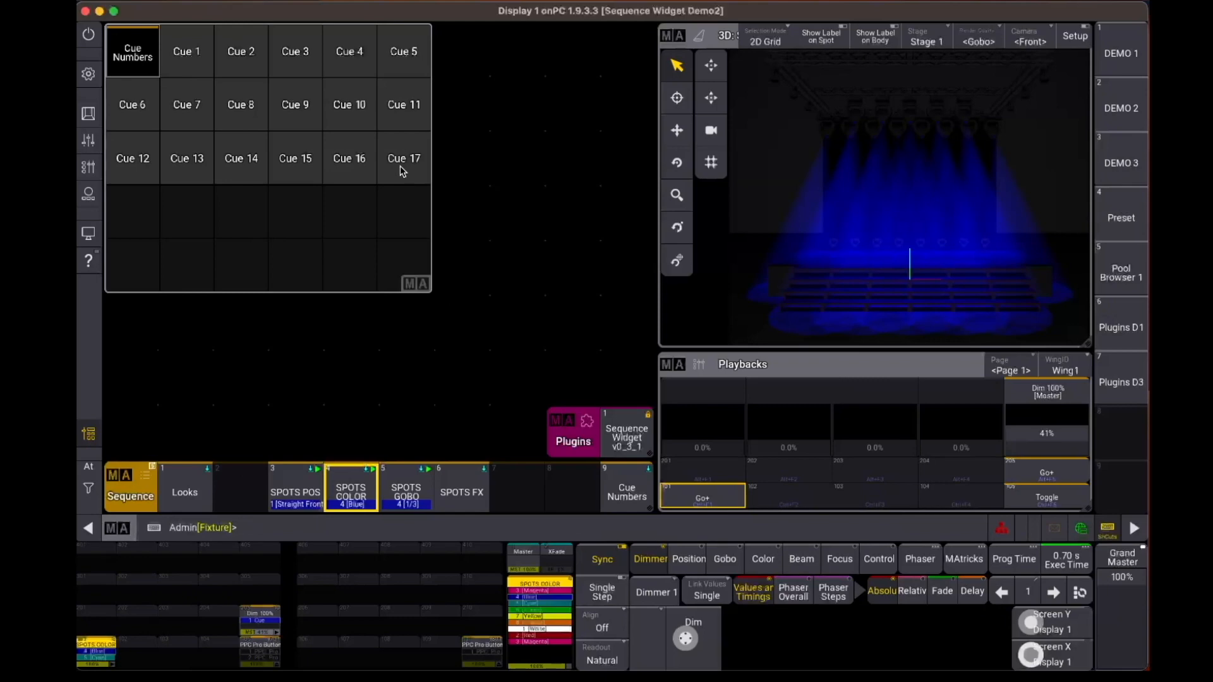
Open the Cue Numbers sequence through its widget's sequence button, delete cue 1, and close the sequence editor.
{"action": "left_click", "coordinate": [133, 61]}
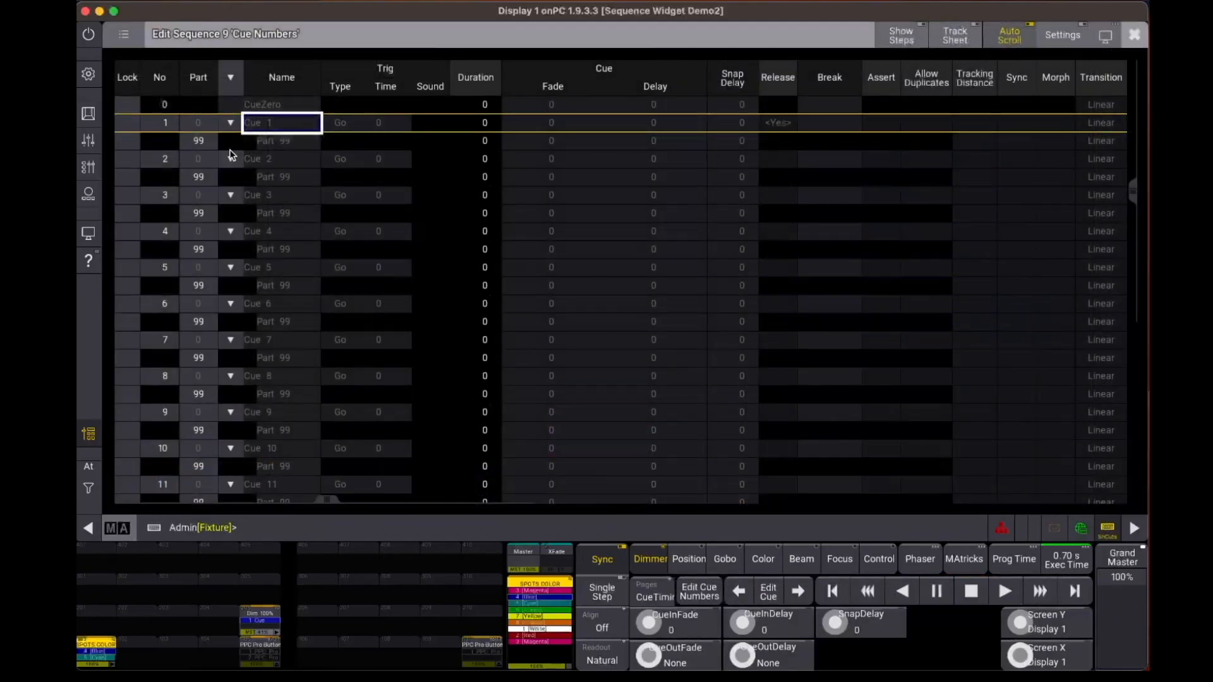
{"action": "key", "text": "Delete"}
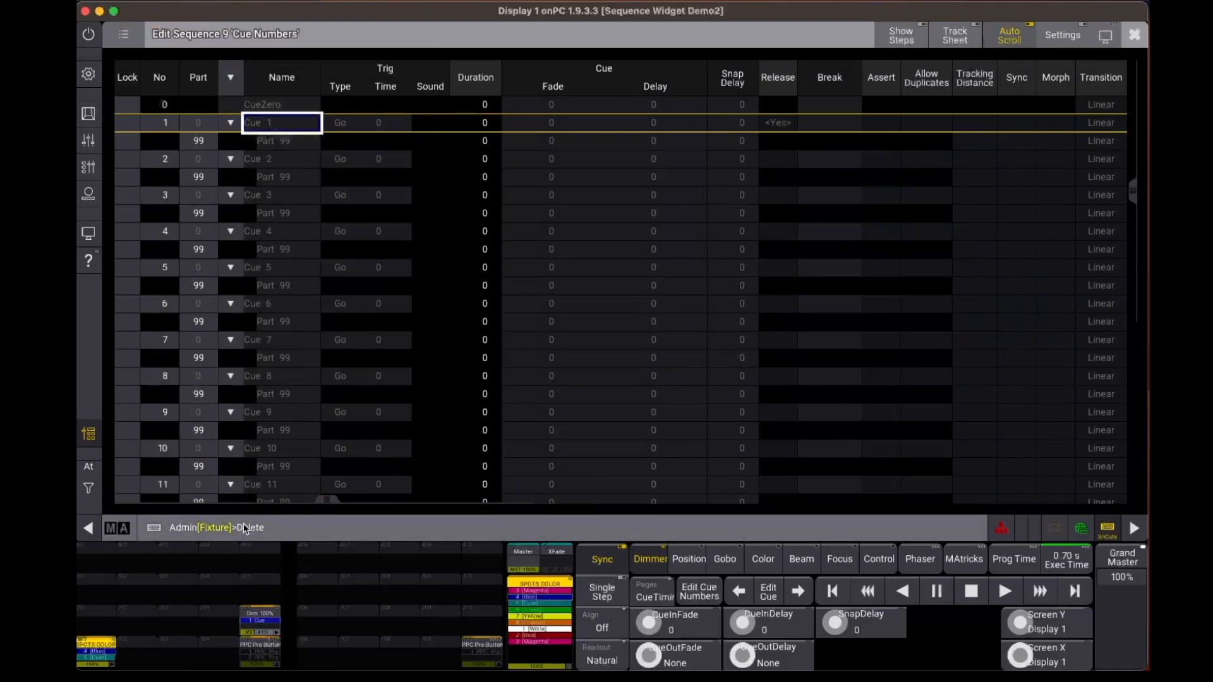
{"action": "left_click", "coordinate": [164, 124]}
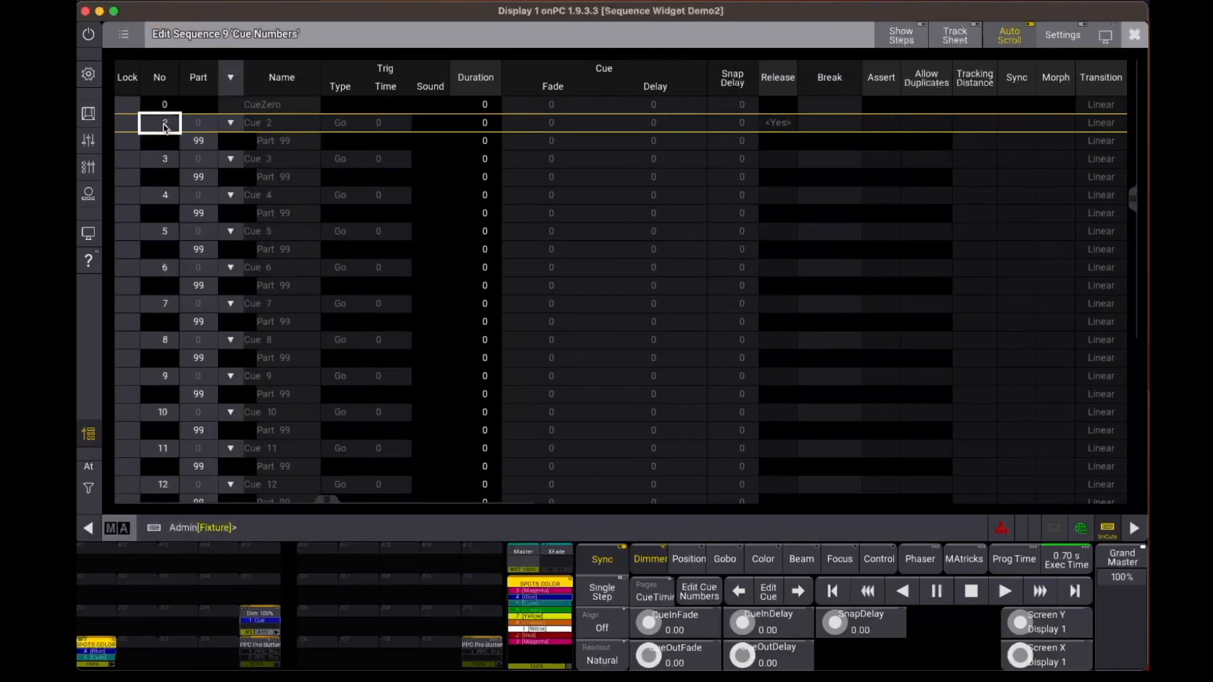
{"action": "key", "text": "Escape"}
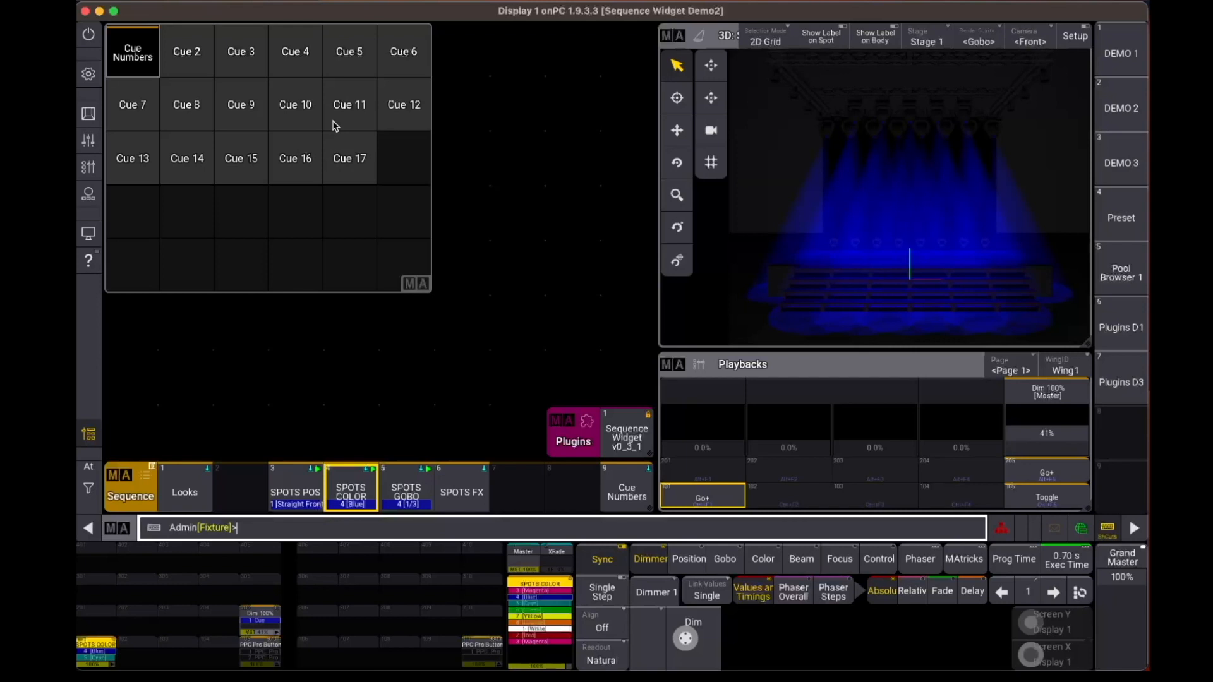
Open the Cue Numbers widget's configuration using the Pro Button, try text size 28, and set the size back to 20.
{"action": "left_click", "coordinate": [837, 7]}
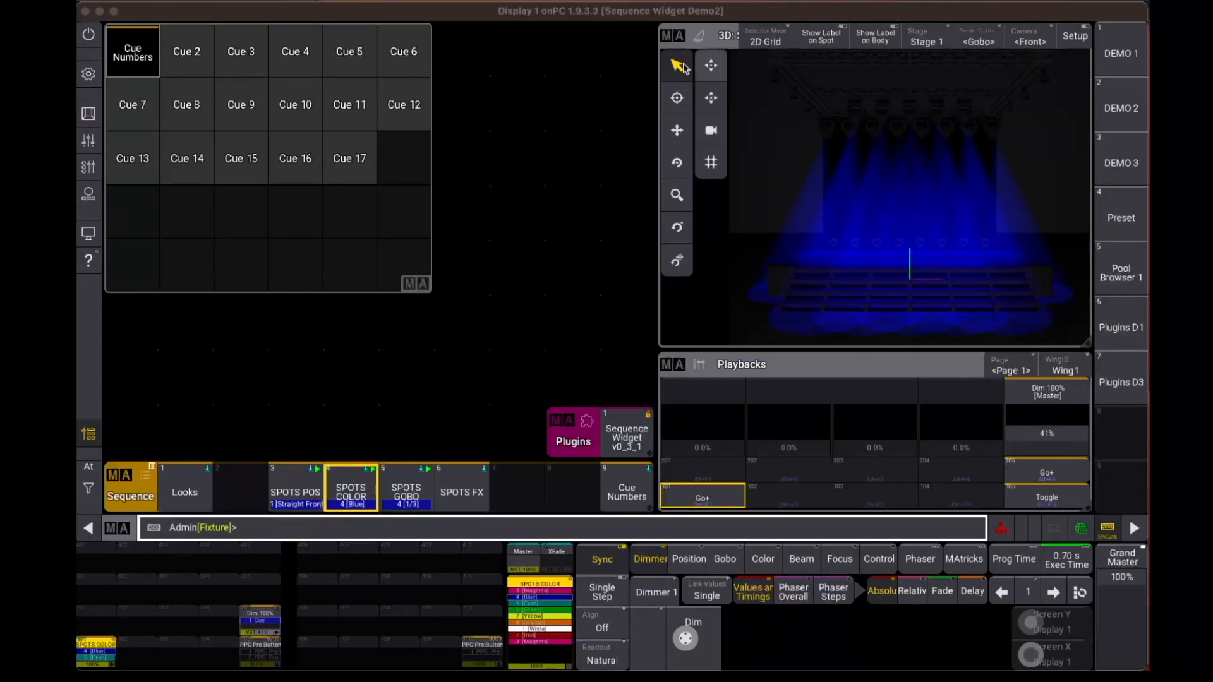
{"action": "left_click", "coordinate": [1027, 500]}
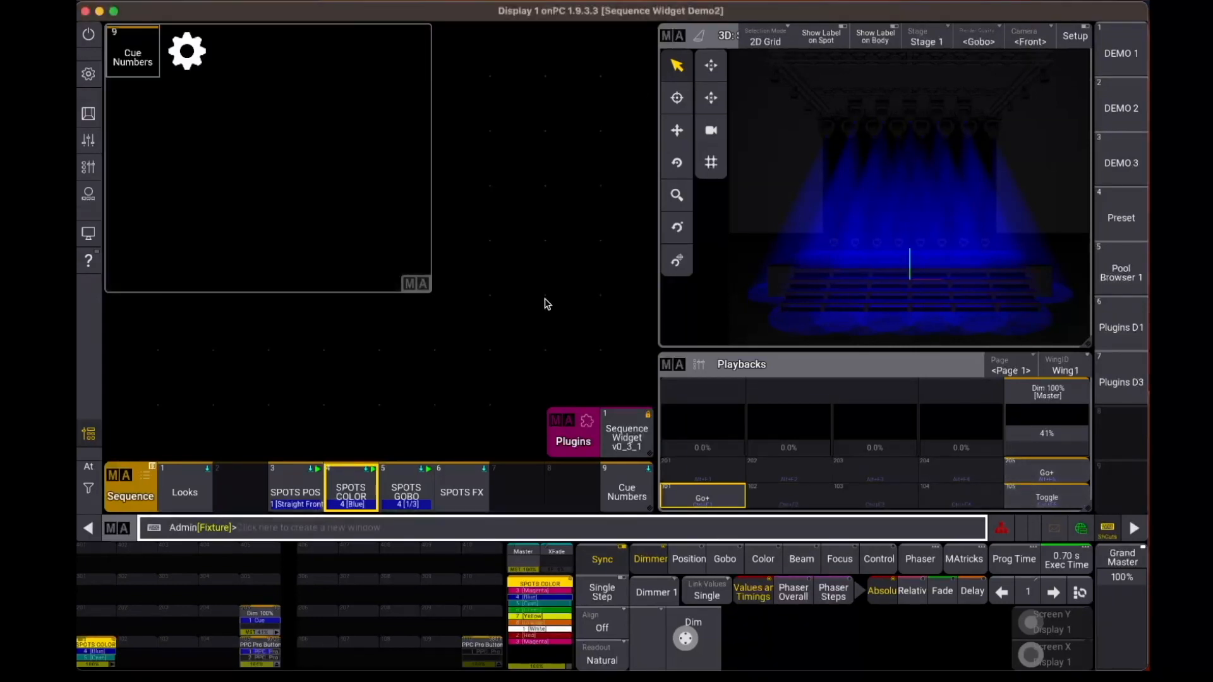
{"action": "left_click", "coordinate": [197, 58]}
{"action": "left_click", "coordinate": [197, 59]}
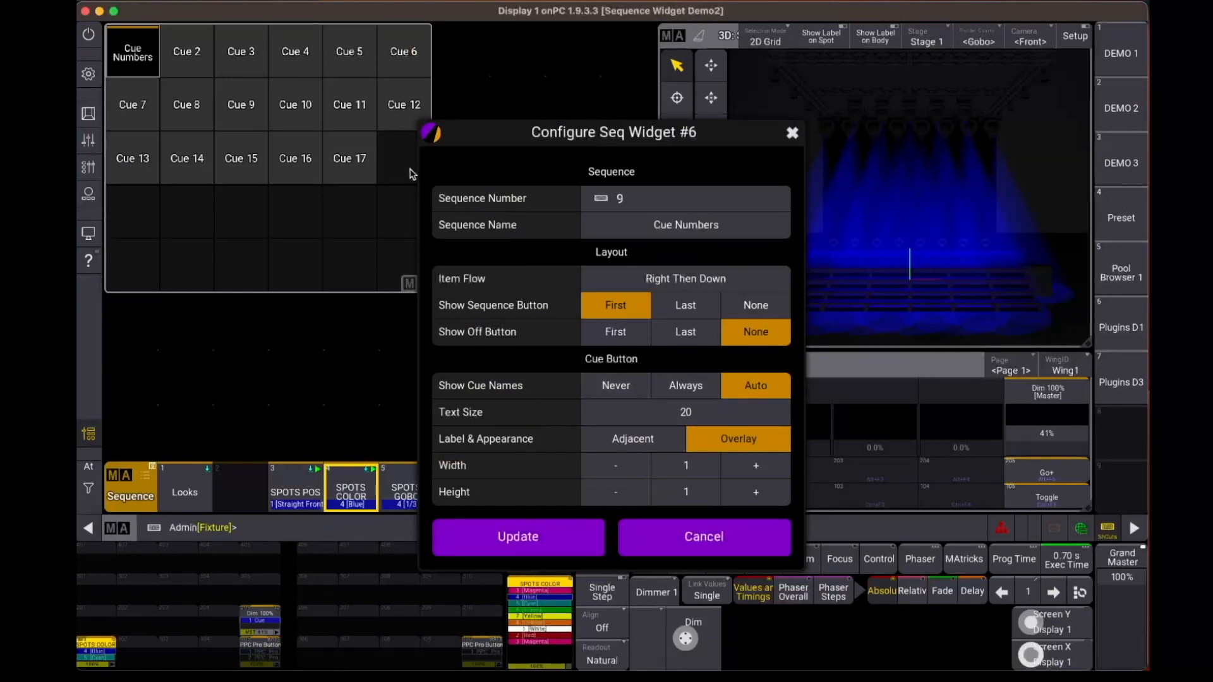
{"action": "left_click_drag", "start_coordinate": [471, 145], "coordinate": [586, 93]}
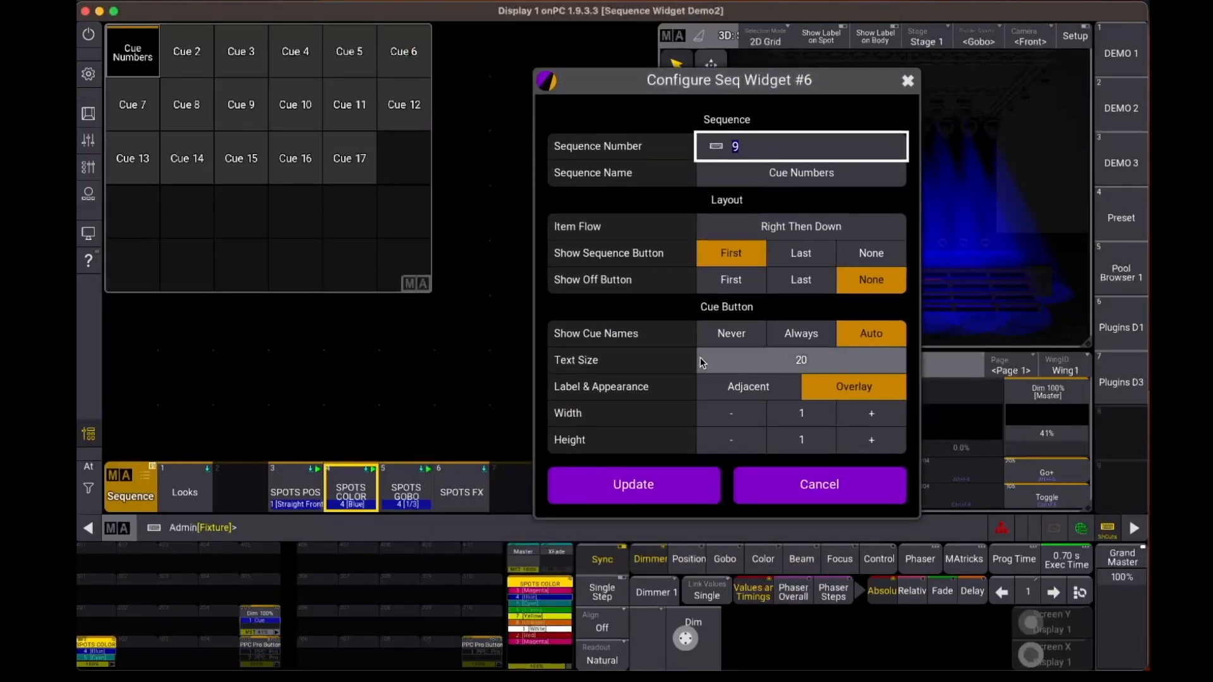
{"action": "left_click", "coordinate": [802, 365]}
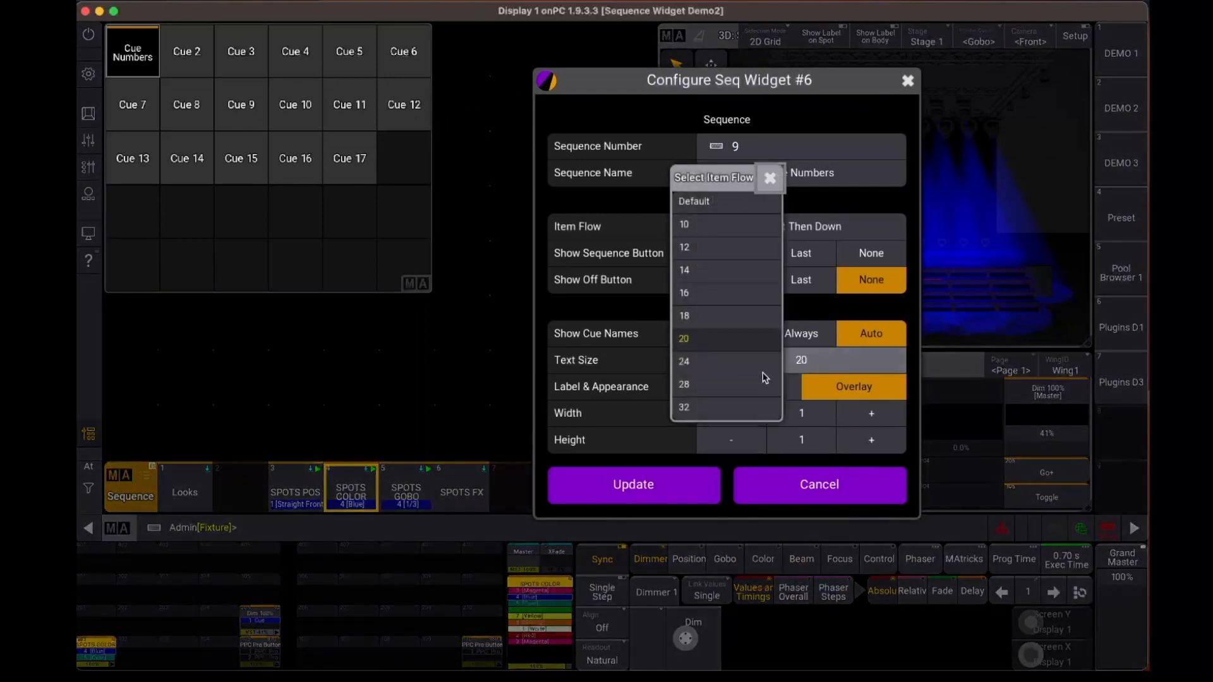
{"action": "left_click", "coordinate": [708, 389]}
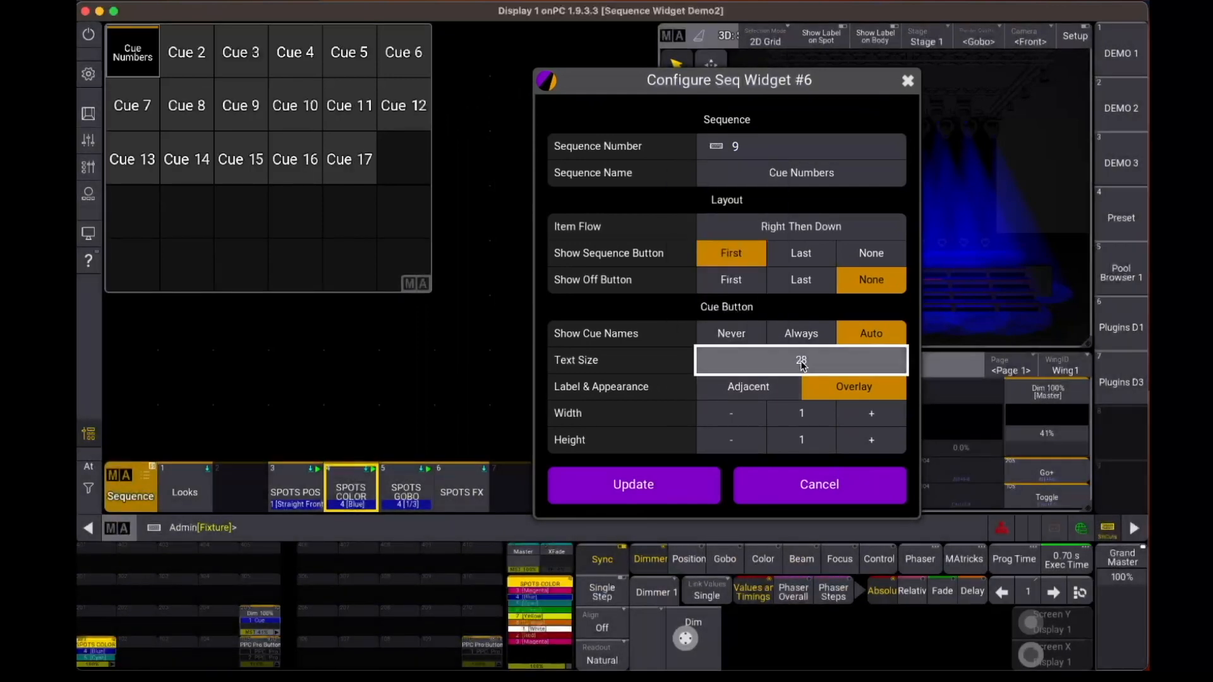
{"action": "left_click", "coordinate": [799, 361]}
{"action": "left_click", "coordinate": [716, 351]}
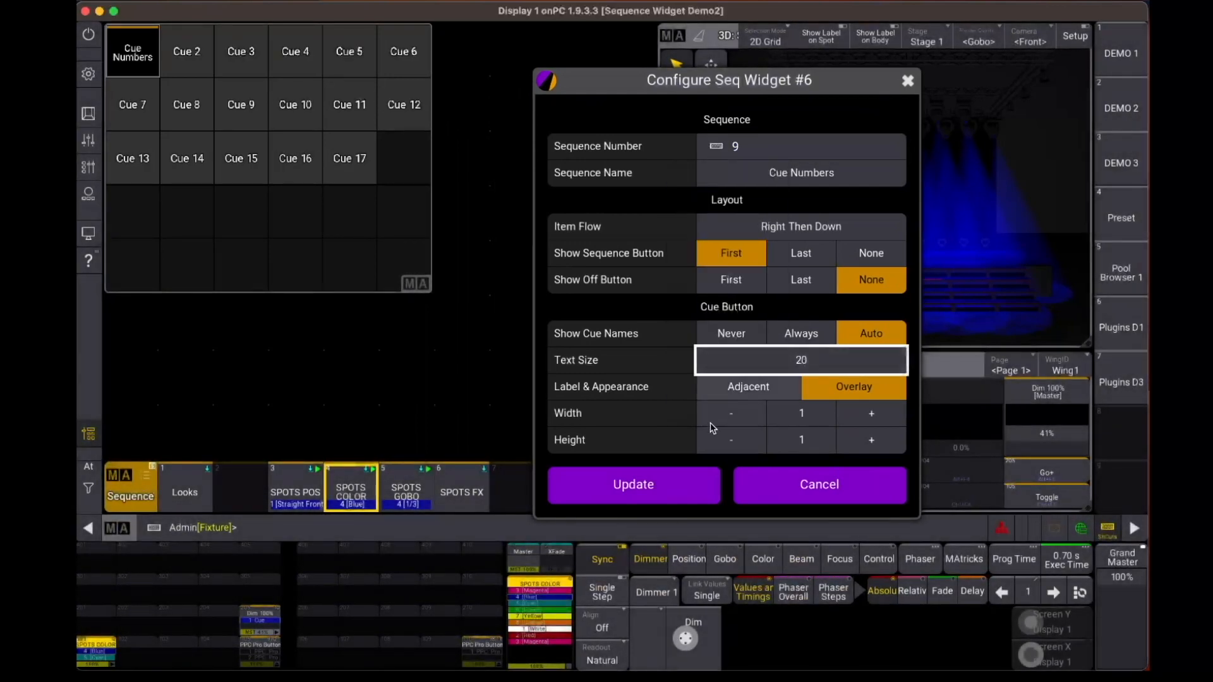
Set the Cue Numbers widget's cue button width to 1.5 and height to 1.5.
{"action": "left_click", "coordinate": [871, 416]}
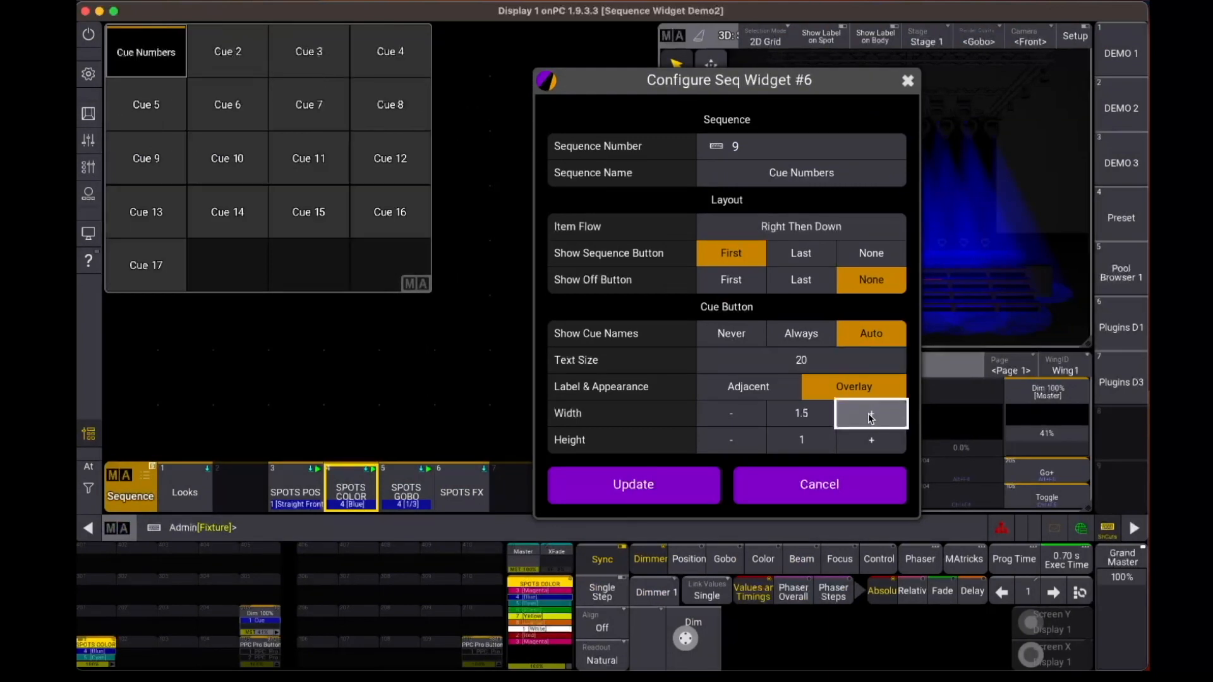
{"action": "left_click", "coordinate": [866, 445]}
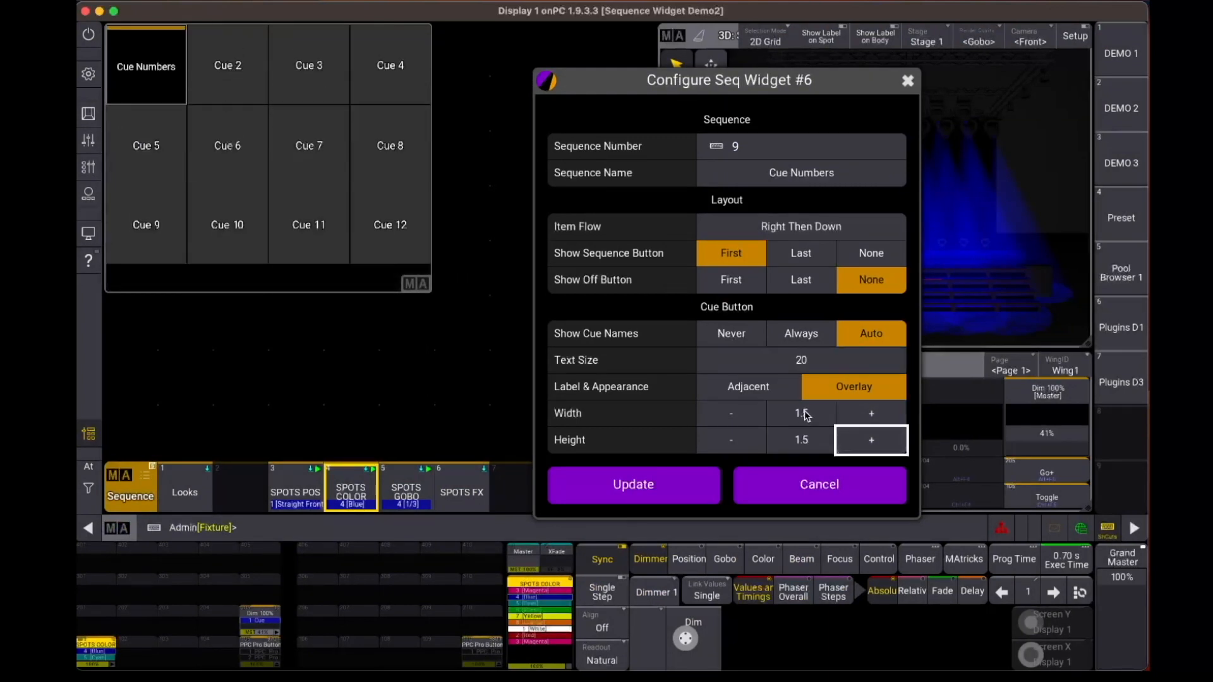
{"action": "left_click", "coordinate": [761, 420]}
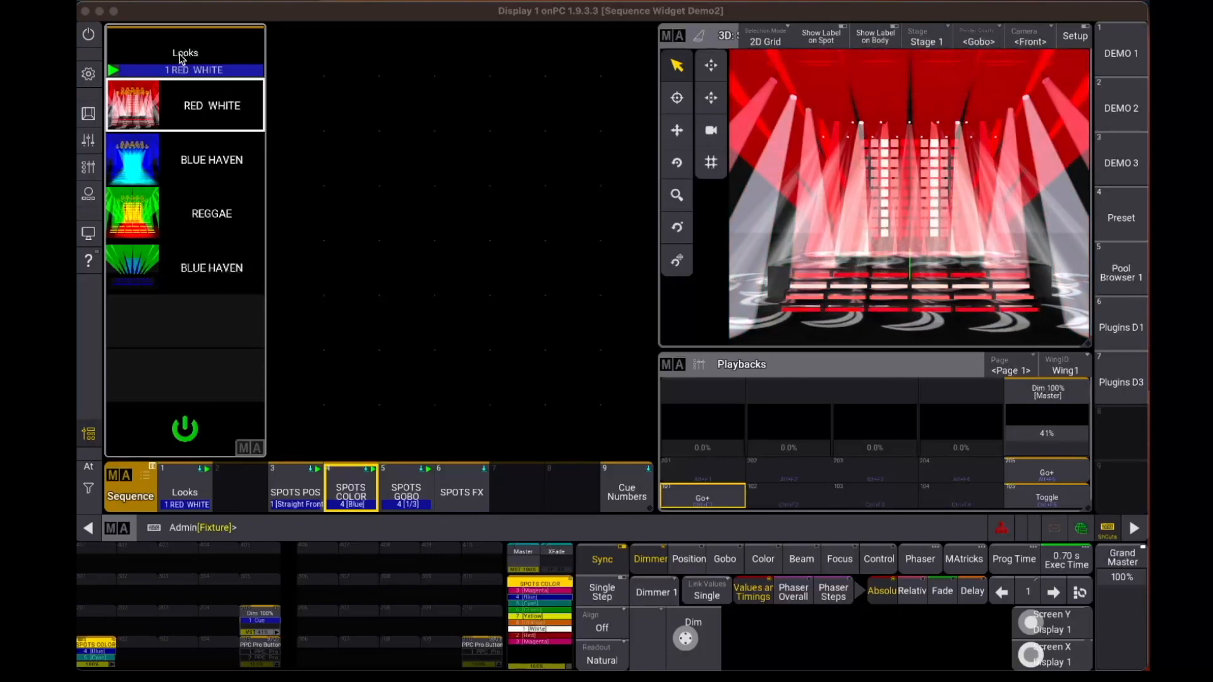
Play the first BLUE HAVEN cue and the REGGAE cue from the Looks widget.
{"action": "left_click", "coordinate": [196, 162]}
{"action": "left_click", "coordinate": [196, 215]}
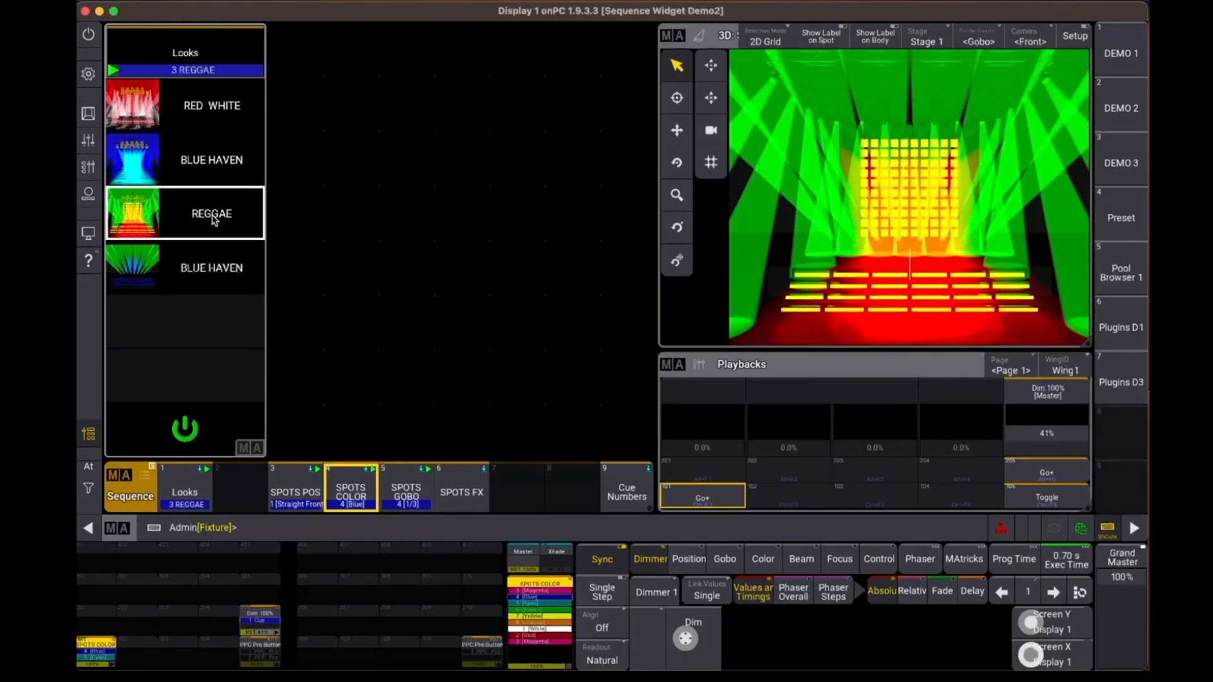
Open the Looks widget's configuration using the Pro Button, try label position Left, and set it back to Right.
{"action": "left_click", "coordinate": [1038, 497]}
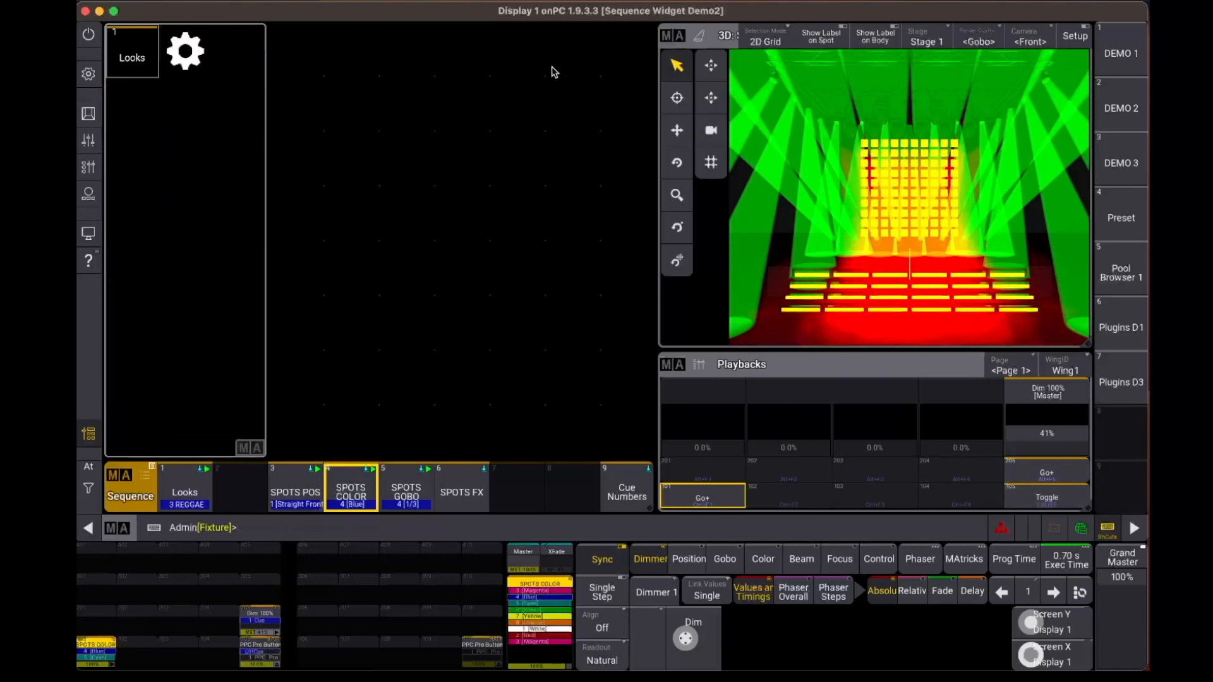
{"action": "left_click_drag", "start_coordinate": [538, 96], "coordinate": [506, 38]}
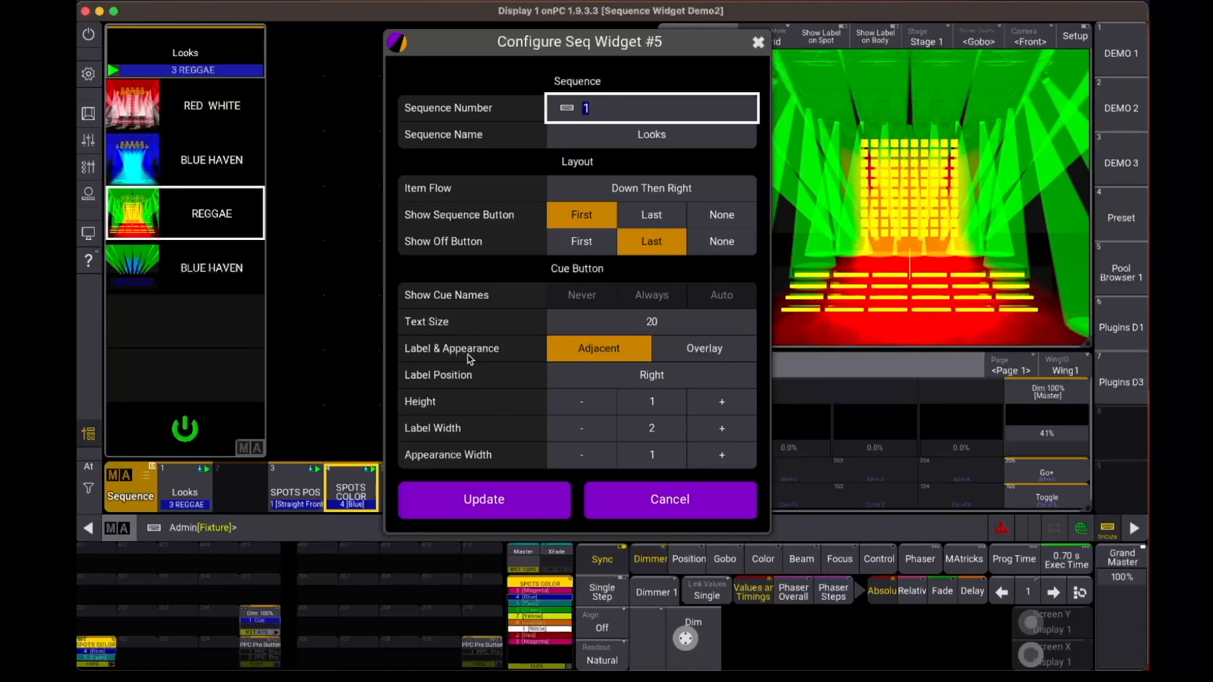
{"action": "left_click", "coordinate": [657, 379]}
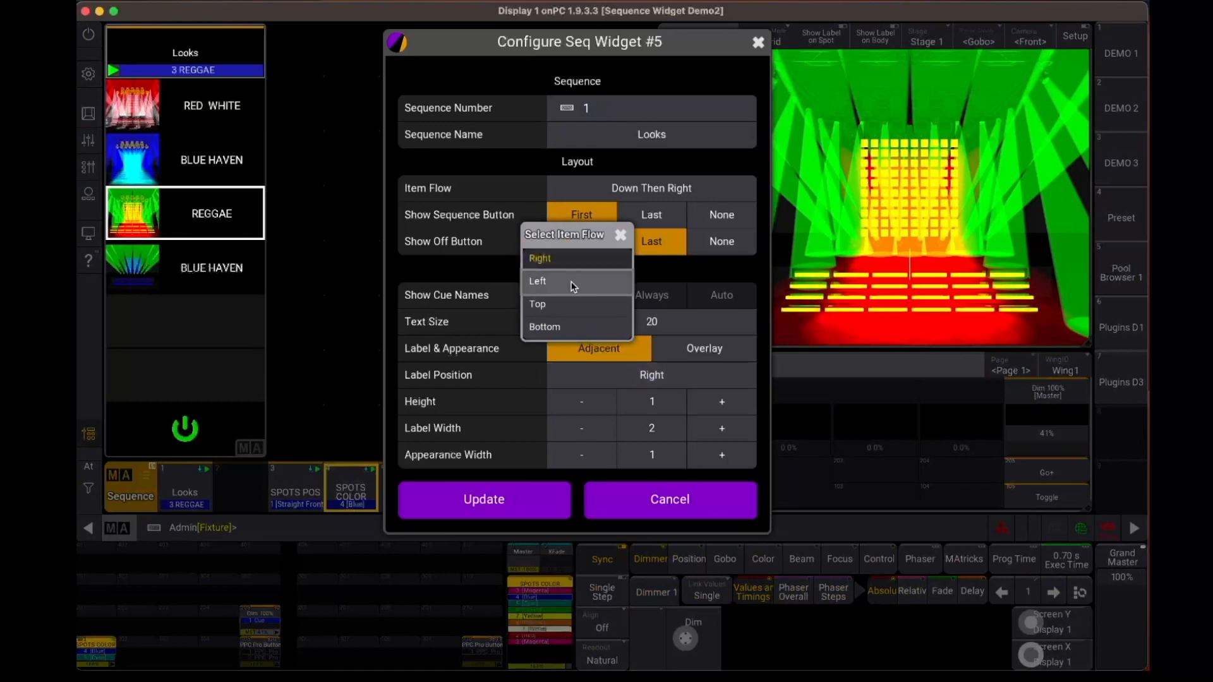
{"action": "left_click", "coordinate": [571, 281]}
{"action": "left_click", "coordinate": [636, 378]}
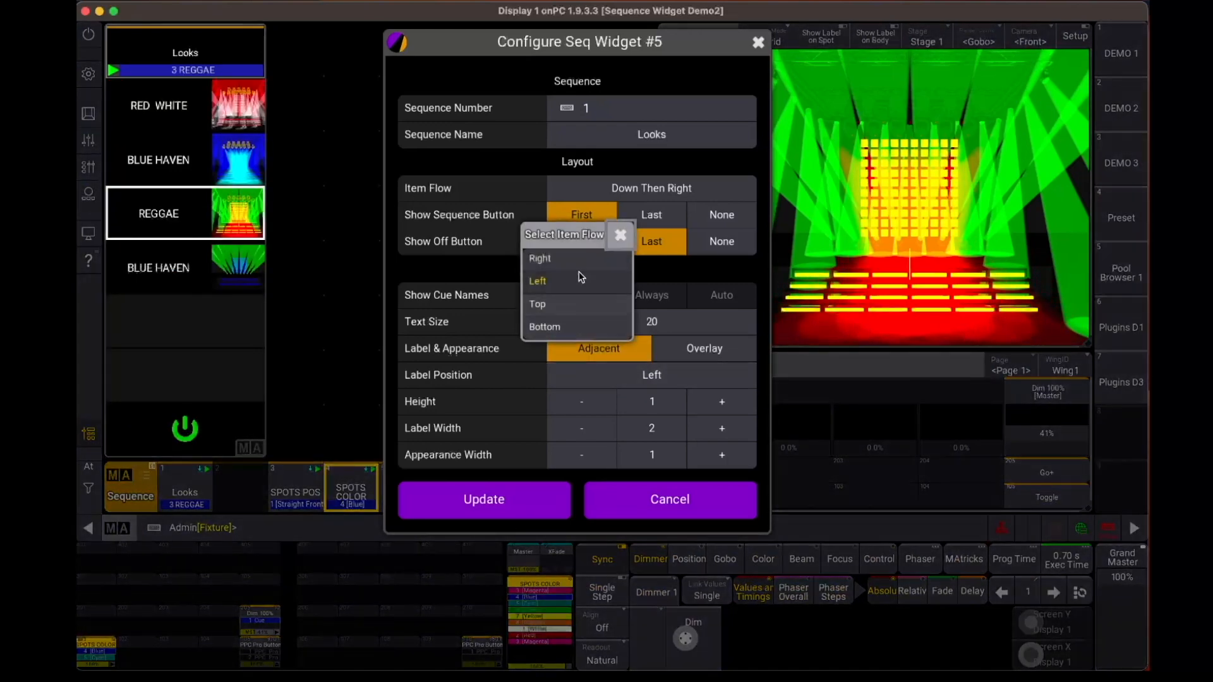
{"action": "left_click", "coordinate": [579, 261]}
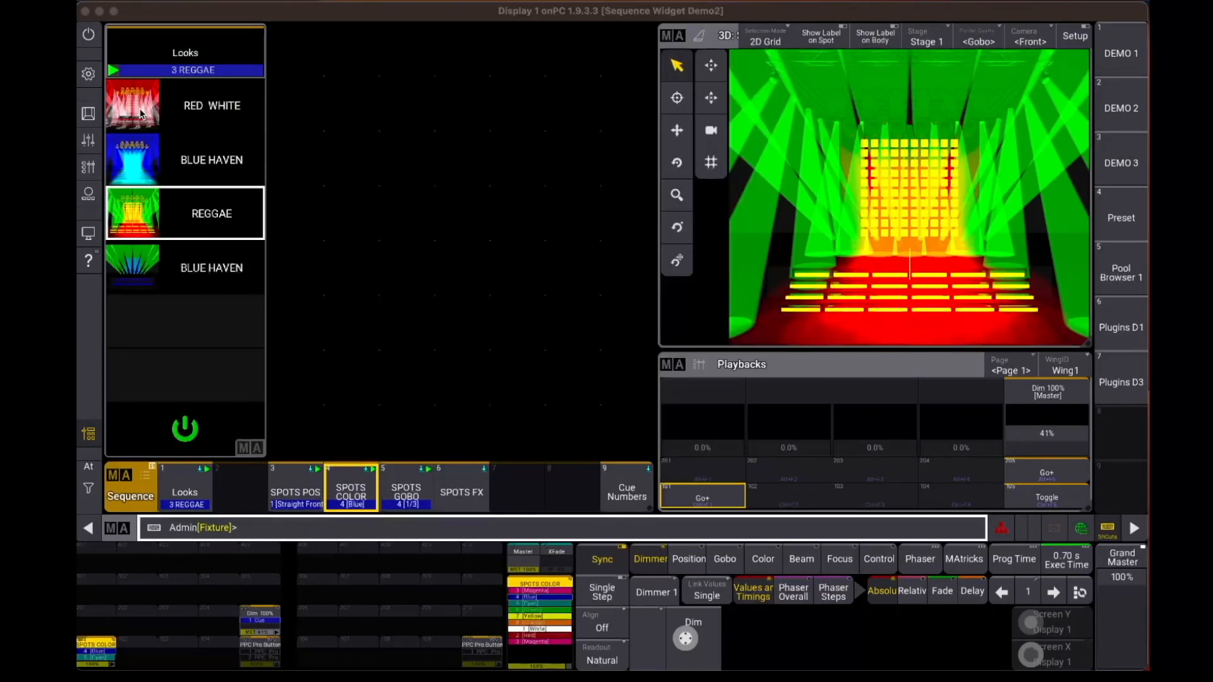
Play the RED WHITE cue and the first BLUE HAVEN cue from the Looks widget.
{"action": "left_click", "coordinate": [191, 114]}
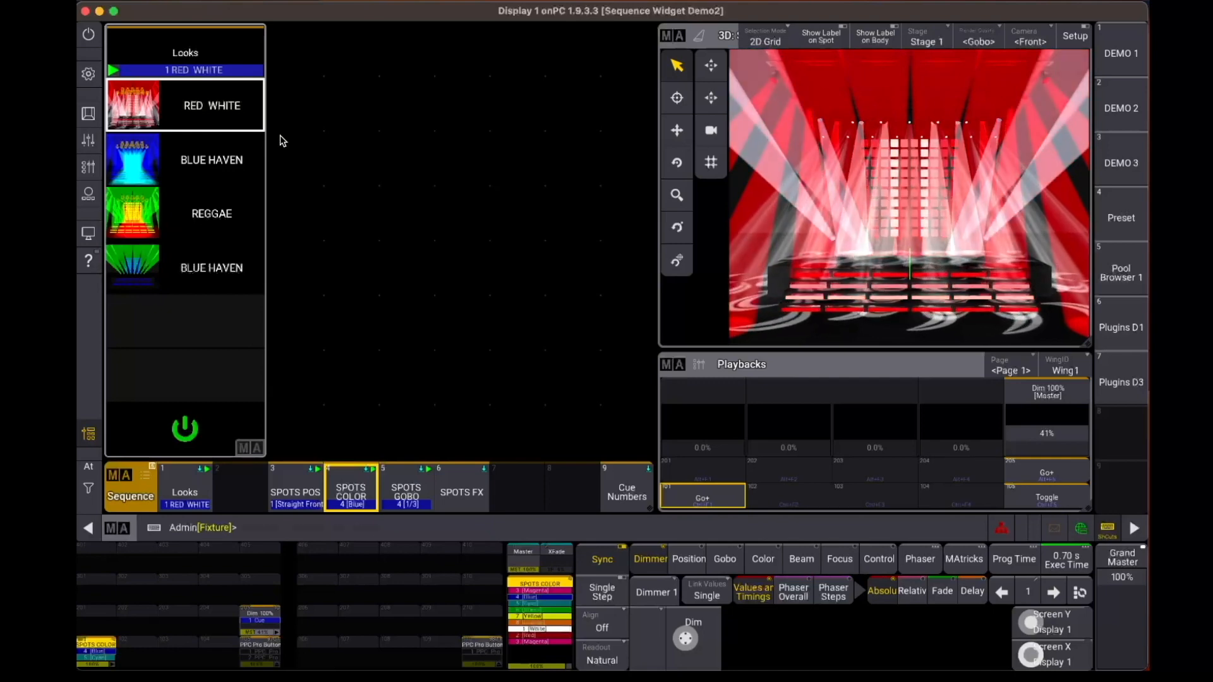
{"action": "left_click", "coordinate": [202, 151]}
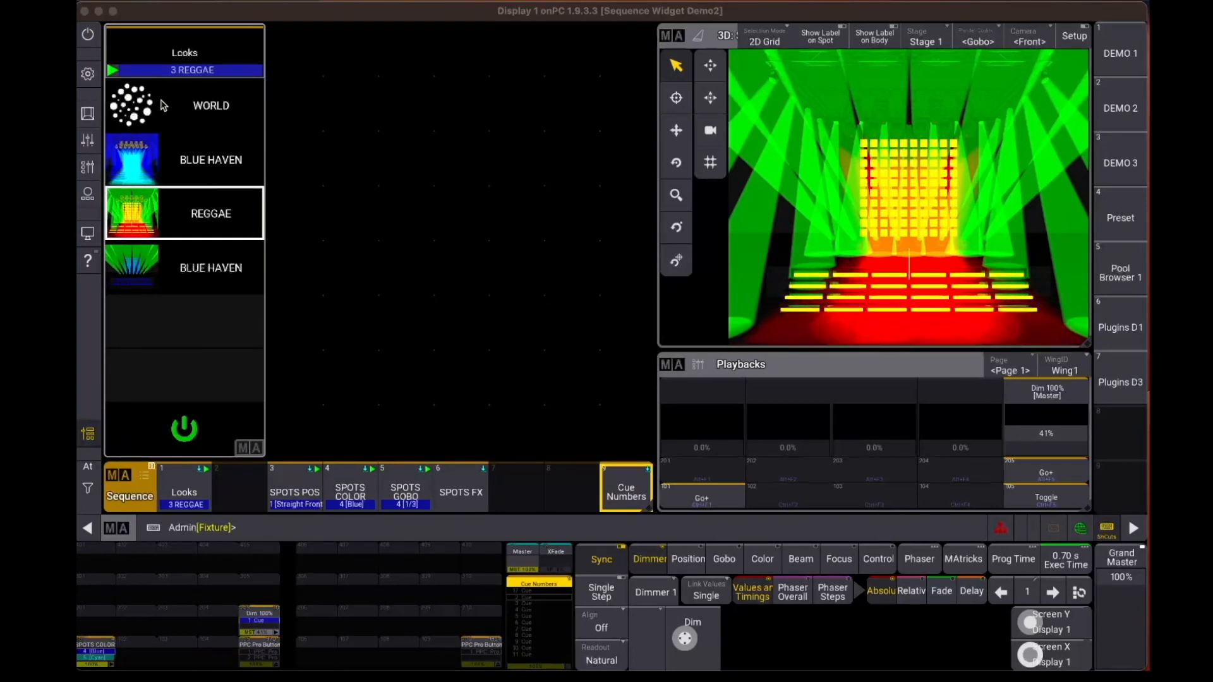
Open the Looks sequence through its widget, rename cue 1 as GO GO, and close the sequence editor.
{"action": "left_click", "coordinate": [184, 54]}
{"action": "left_click", "coordinate": [259, 124]}
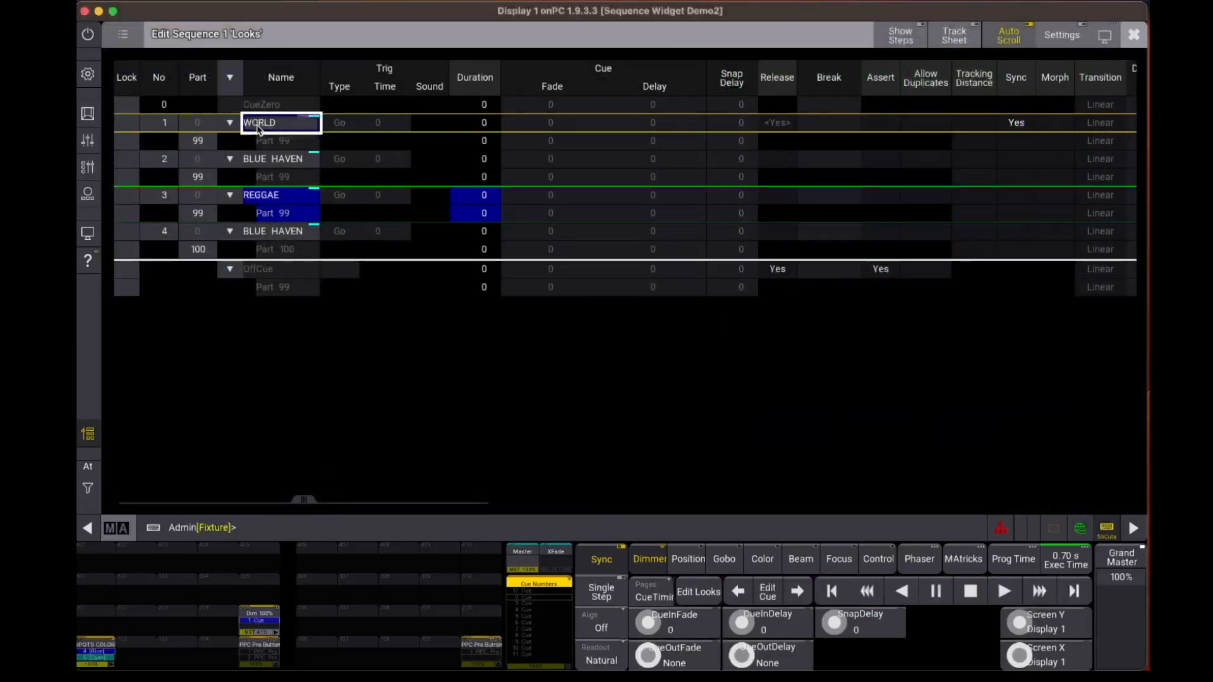
{"action": "left_click", "coordinate": [259, 124]}
{"action": "type", "text": "GO GO"}
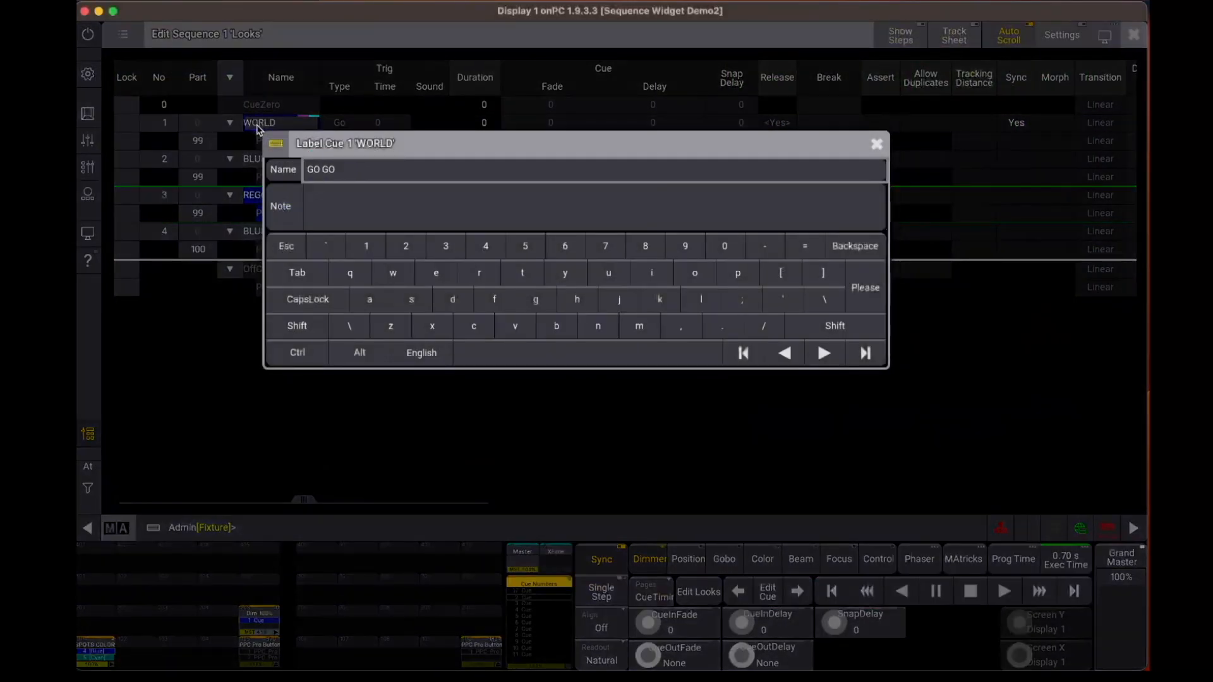
{"action": "key", "text": "Return"}
{"action": "key", "text": "Escape"}
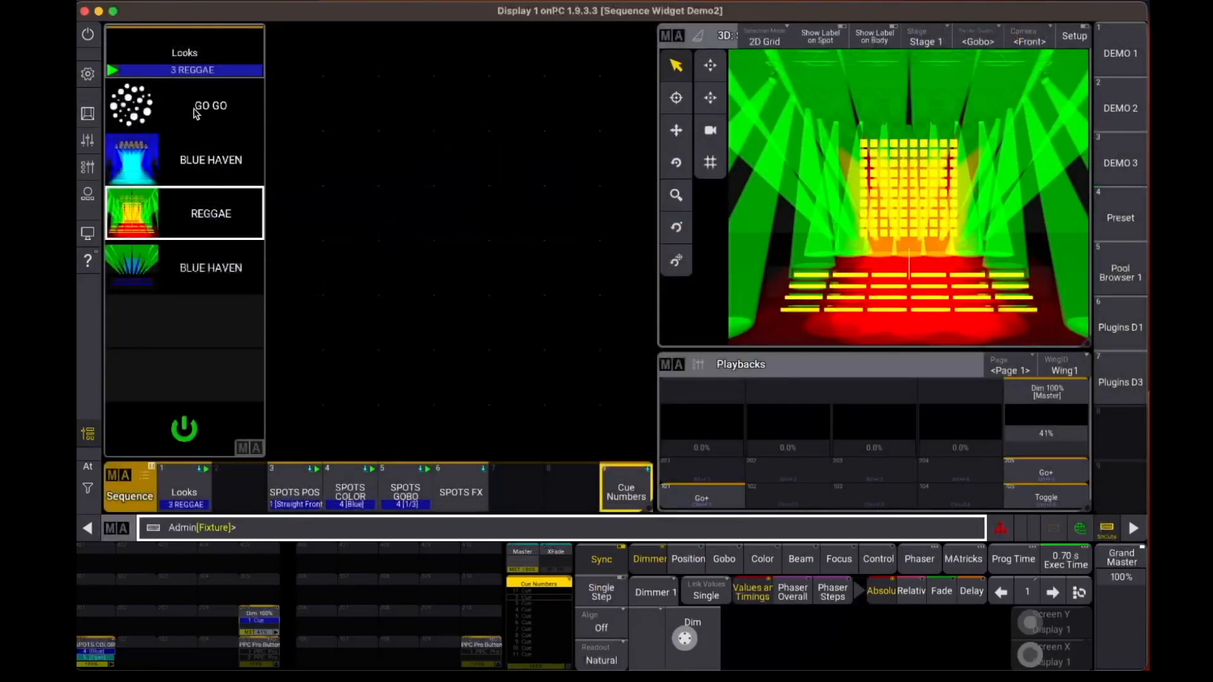
In the Looks sequence, assign Appearance 121 to the GO GO cue and close the sequence editor.
{"action": "left_click", "coordinate": [199, 58]}
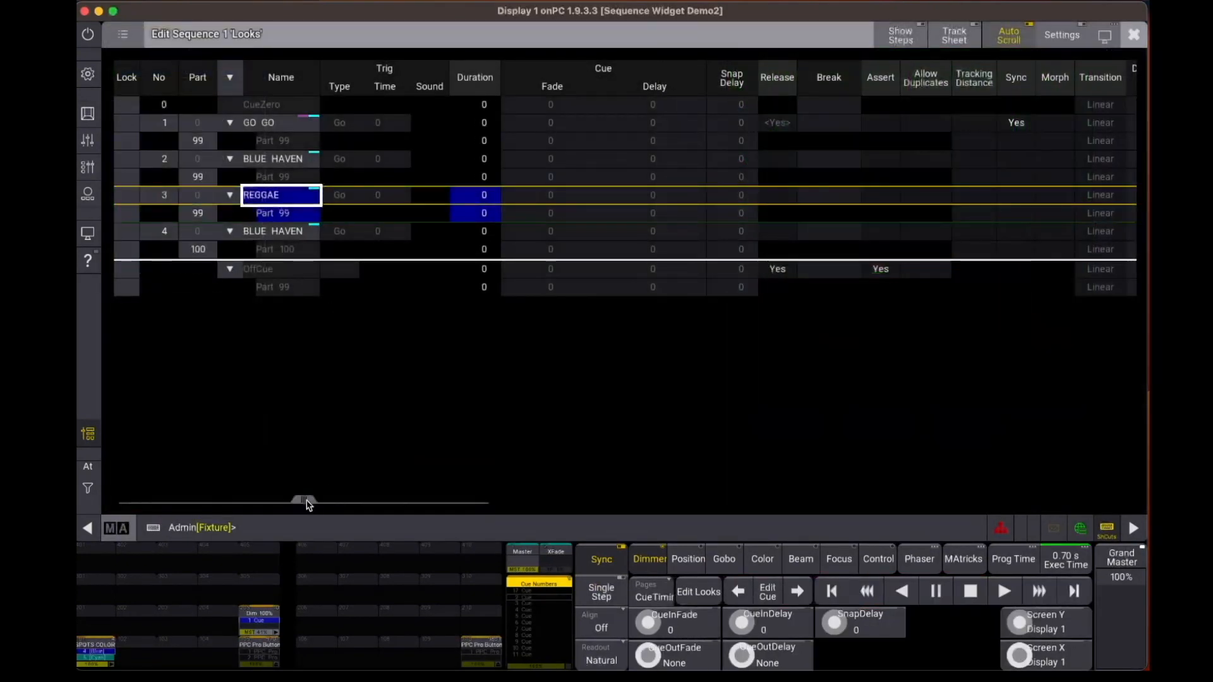
{"action": "left_click_drag", "start_coordinate": [308, 504], "coordinate": [957, 467]}
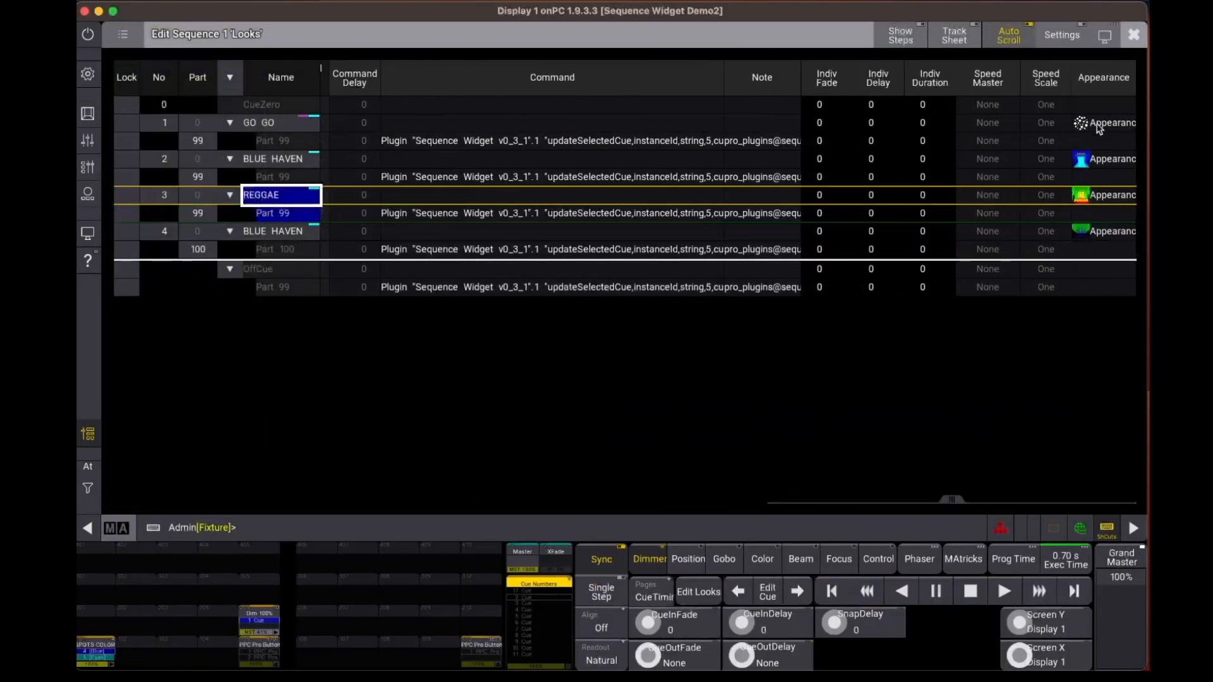
{"action": "left_click", "coordinate": [1100, 126]}
{"action": "left_click", "coordinate": [1099, 126]}
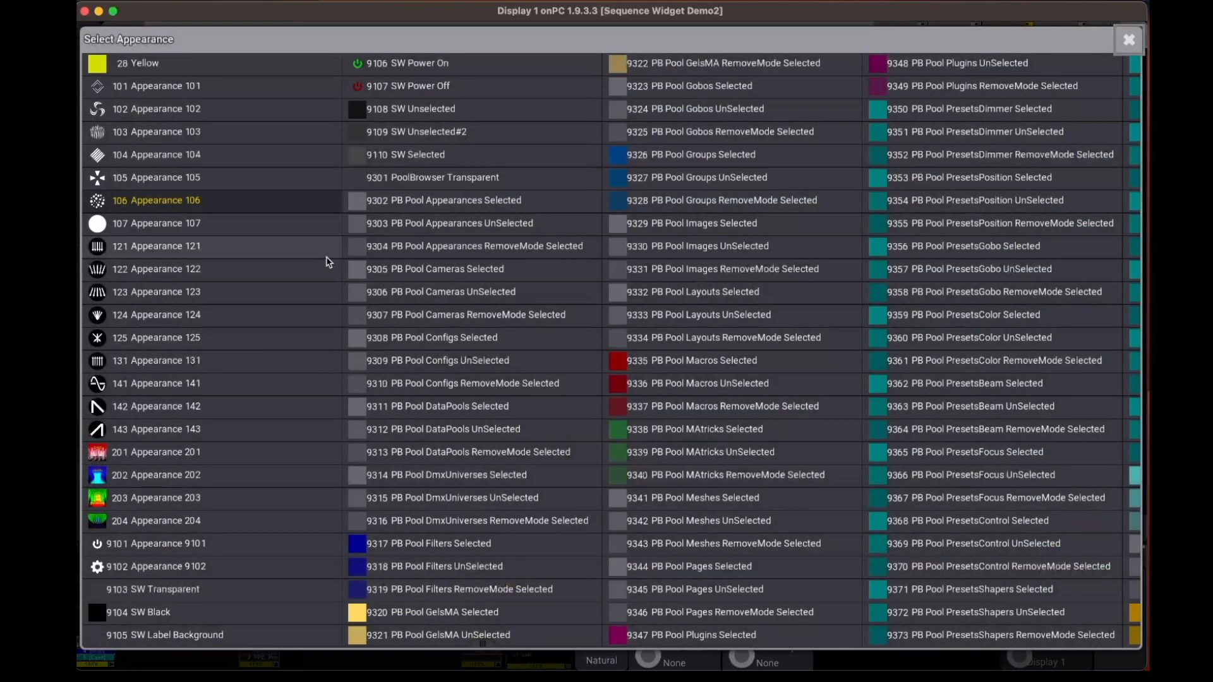
{"action": "left_click", "coordinate": [163, 253]}
{"action": "key", "text": "Escape"}
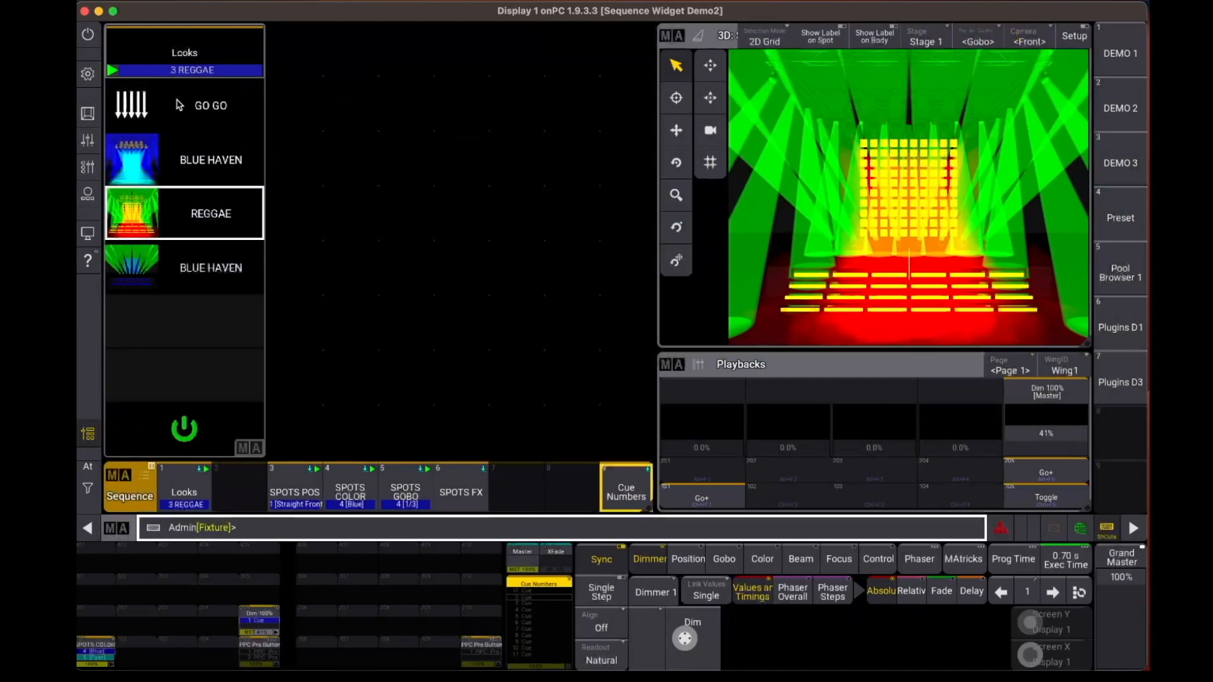
Play the GO GO cue from the Looks widget and relabel its cue button as FOO.
{"action": "left_click", "coordinate": [200, 126]}
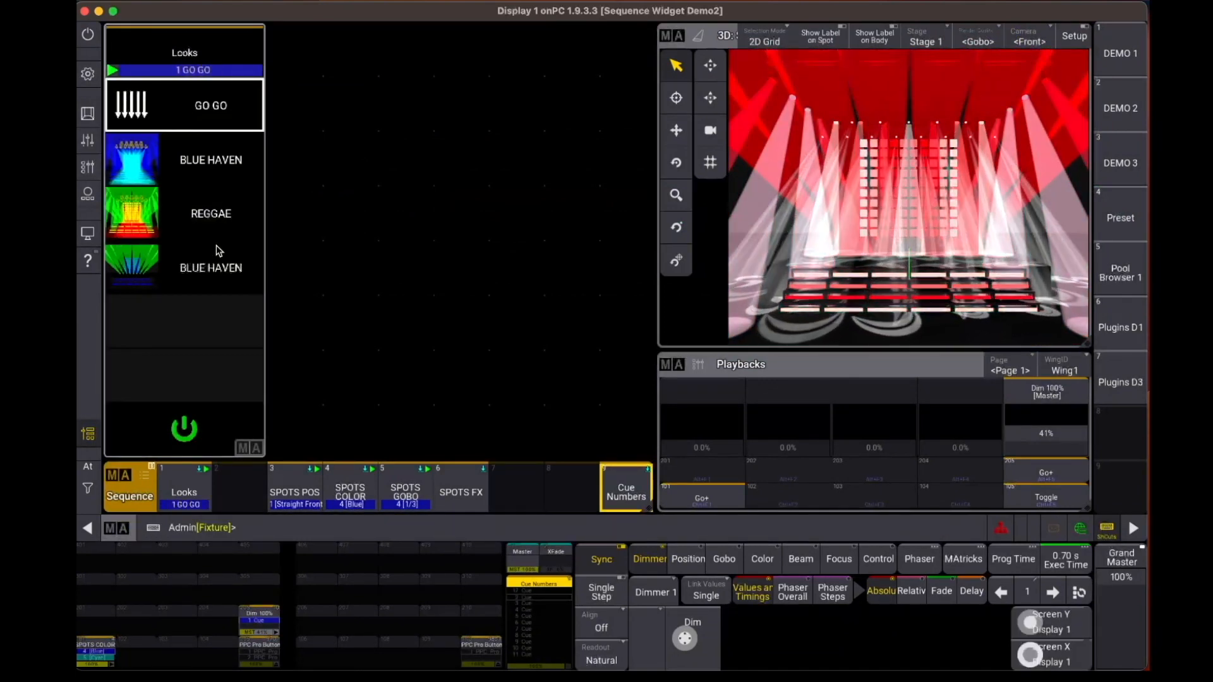
{"action": "key", "text": "l"}
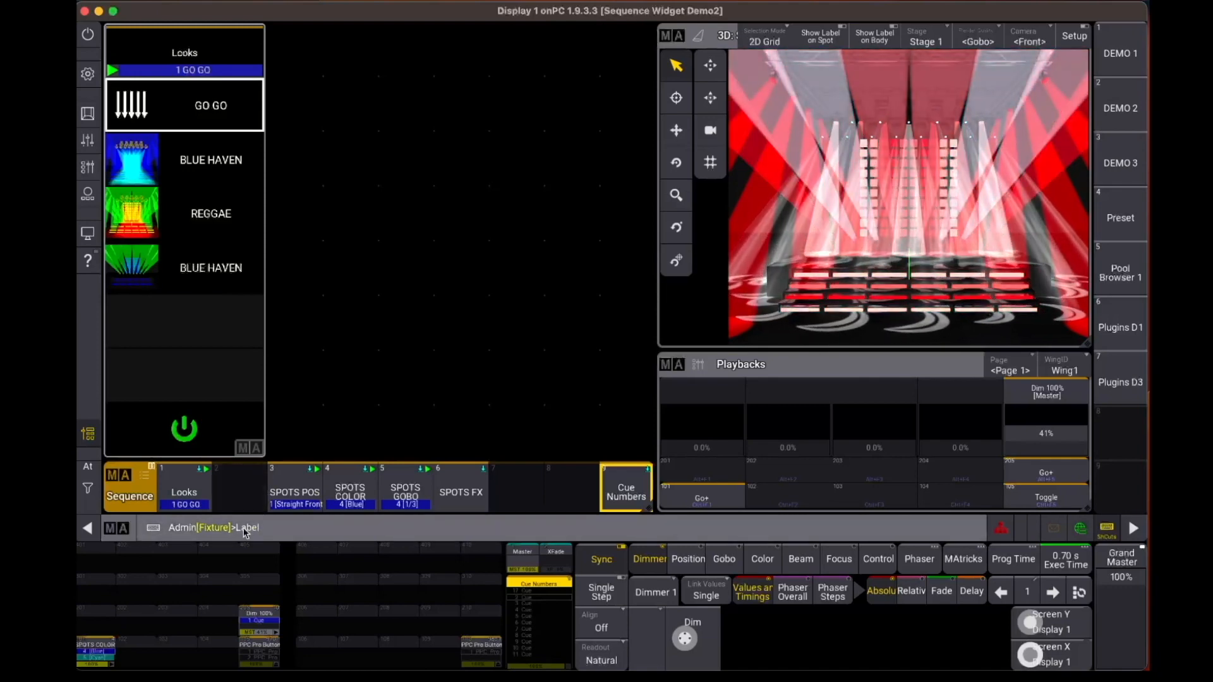
{"action": "left_click", "coordinate": [173, 108]}
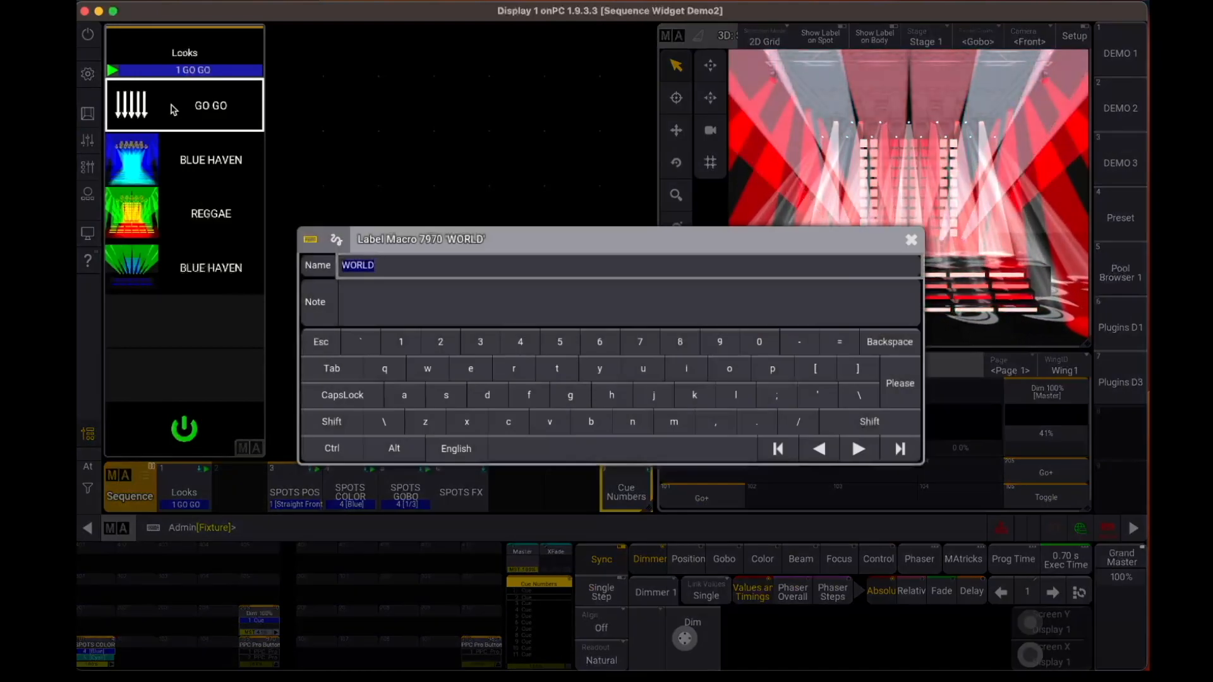
{"action": "type", "text": "FOO"}
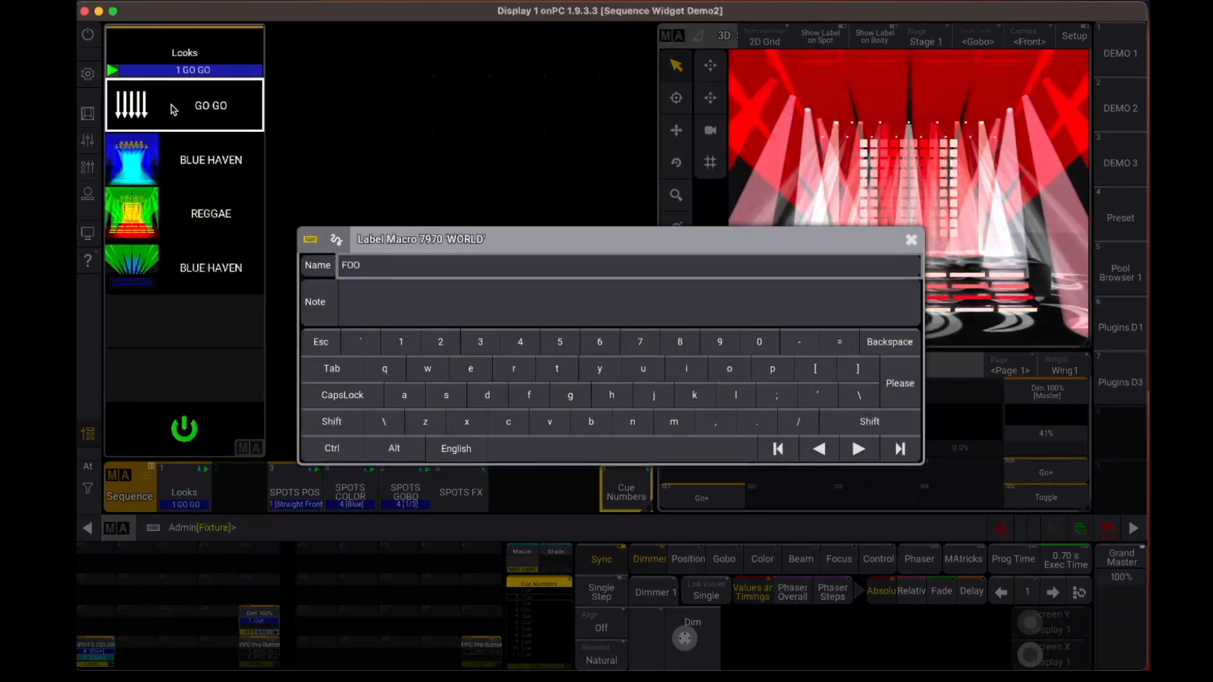
{"action": "key", "text": "Return"}
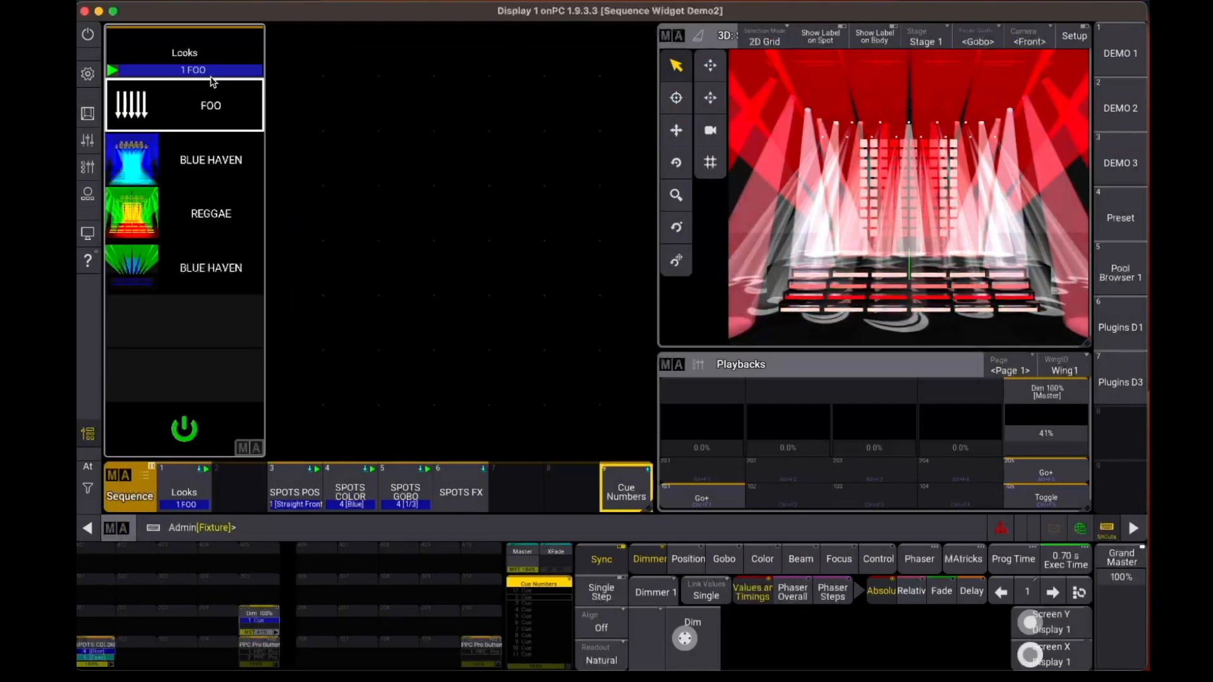
Open the macro behind the FOO cue button and its assigned appearance for editing.
{"action": "right_click", "coordinate": [188, 112]}
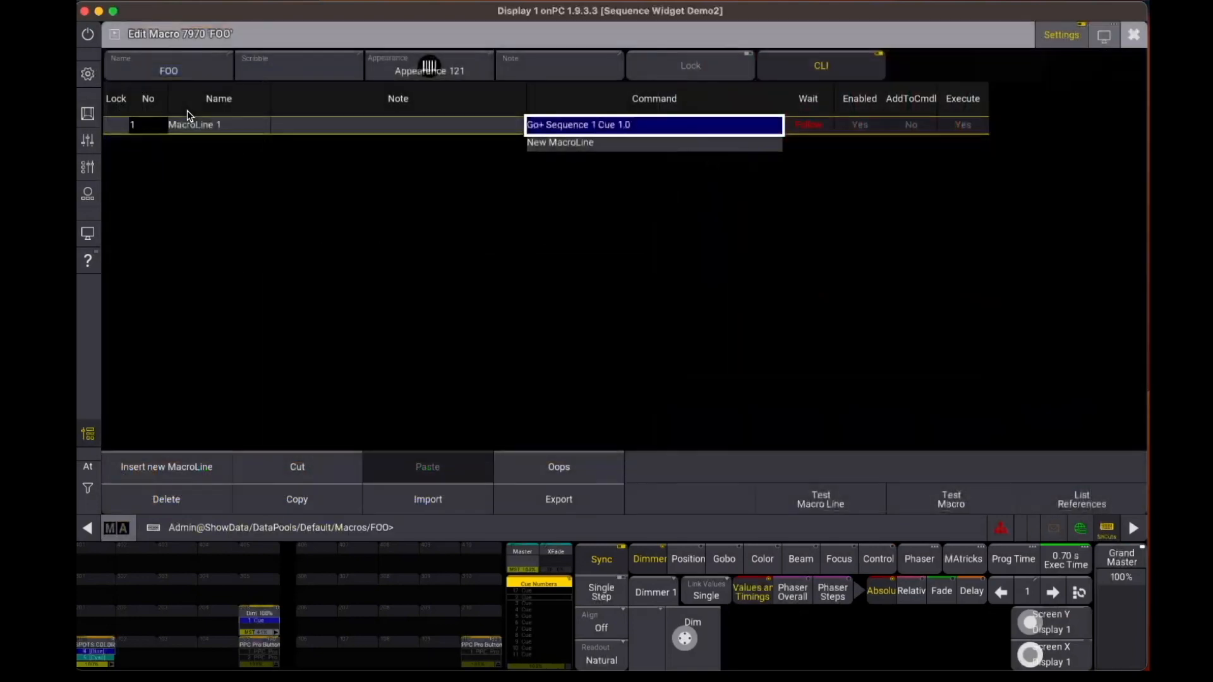
{"action": "right_click", "coordinate": [402, 69]}
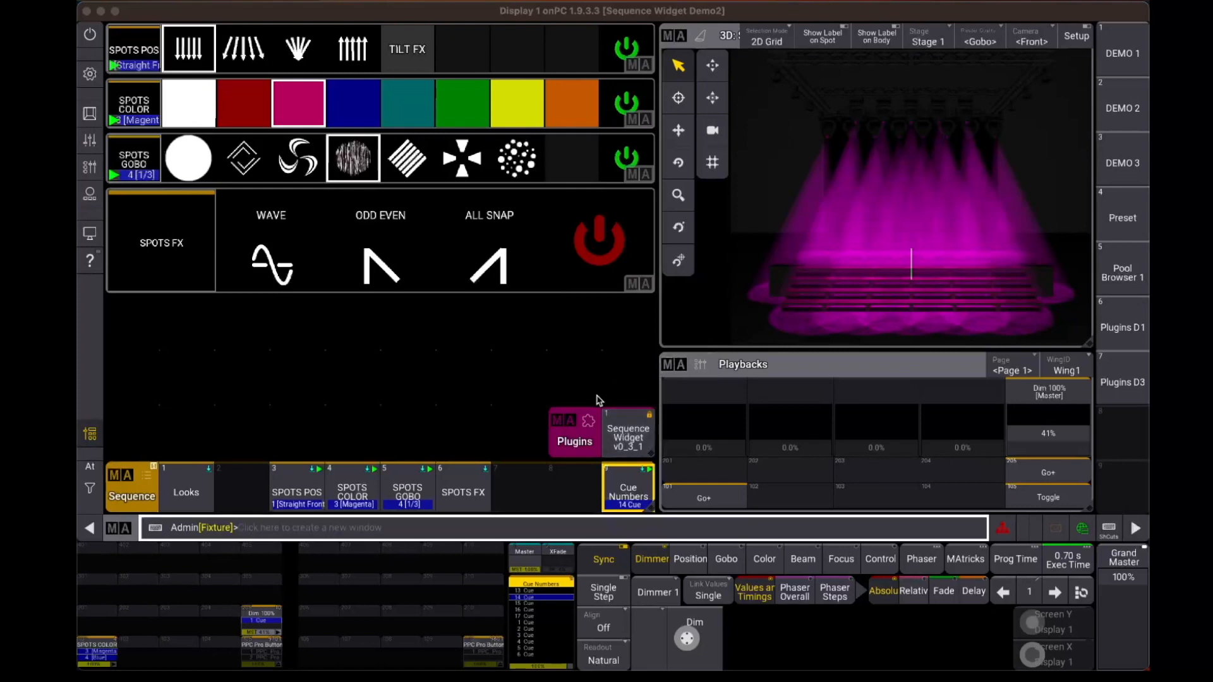
Delete the SPOTS FX instance in the Sequence Widget plugin and close the plugin dialog.
{"action": "left_click", "coordinate": [623, 436]}
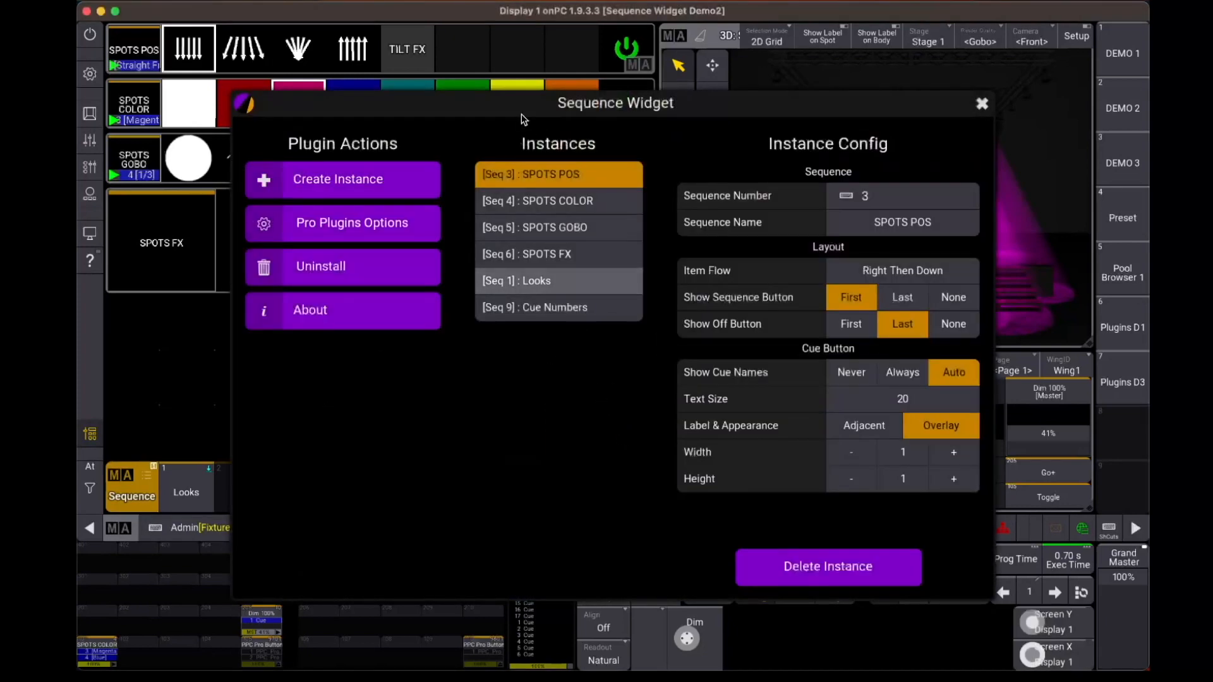
{"action": "left_click_drag", "start_coordinate": [510, 112], "coordinate": [727, 85]}
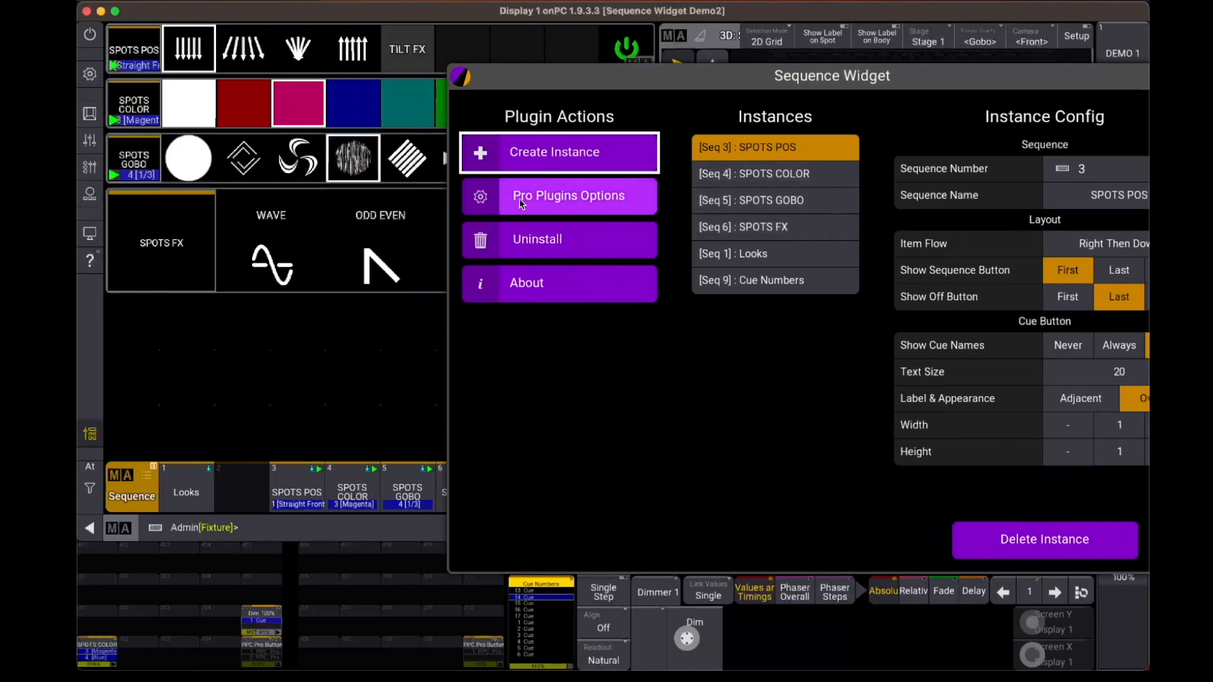
{"action": "left_click", "coordinate": [731, 233]}
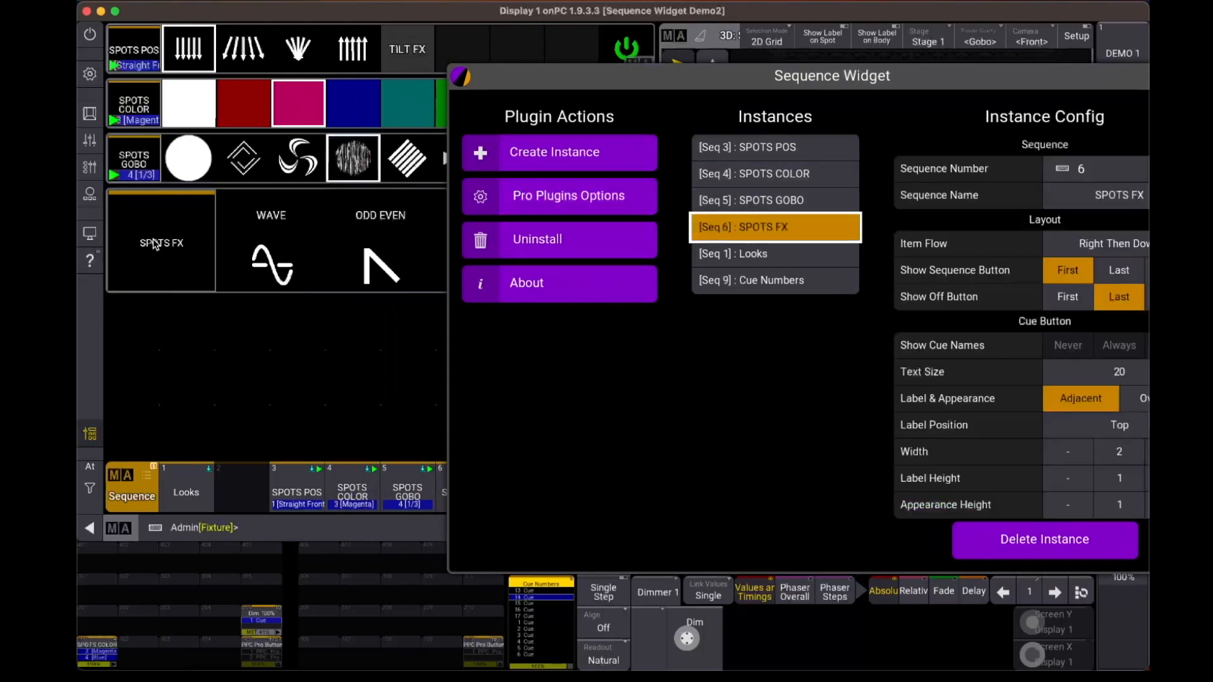
{"action": "left_click", "coordinate": [1043, 539]}
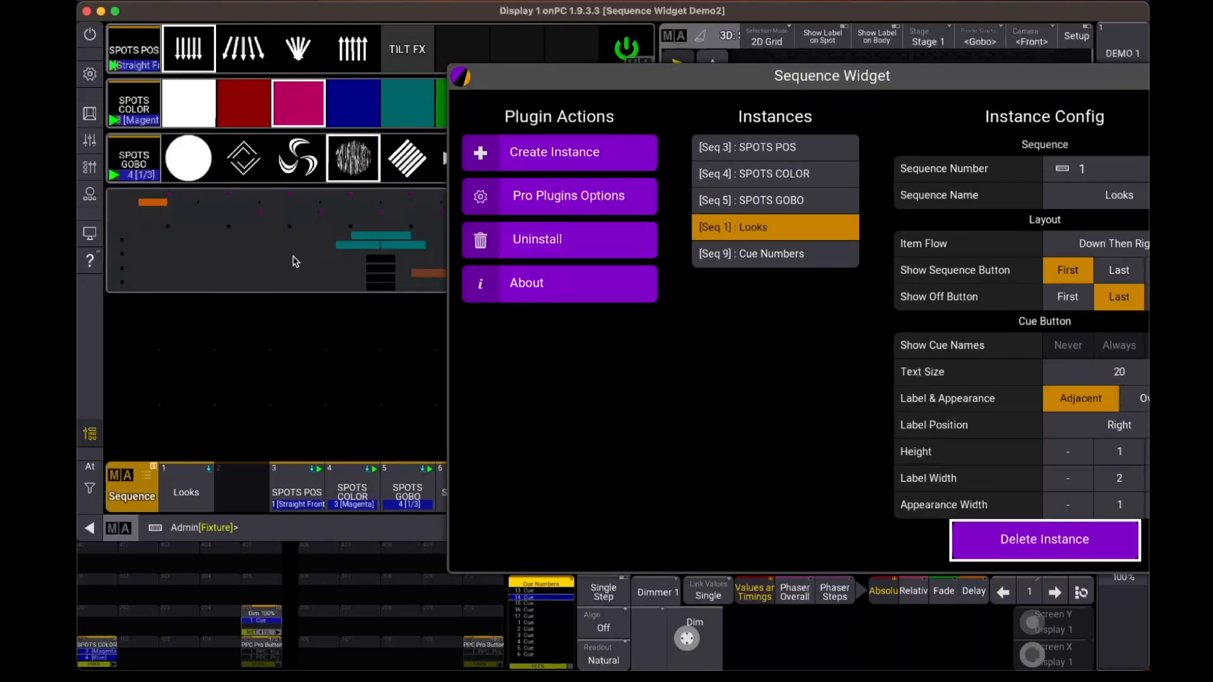
{"action": "left_click", "coordinate": [287, 262]}
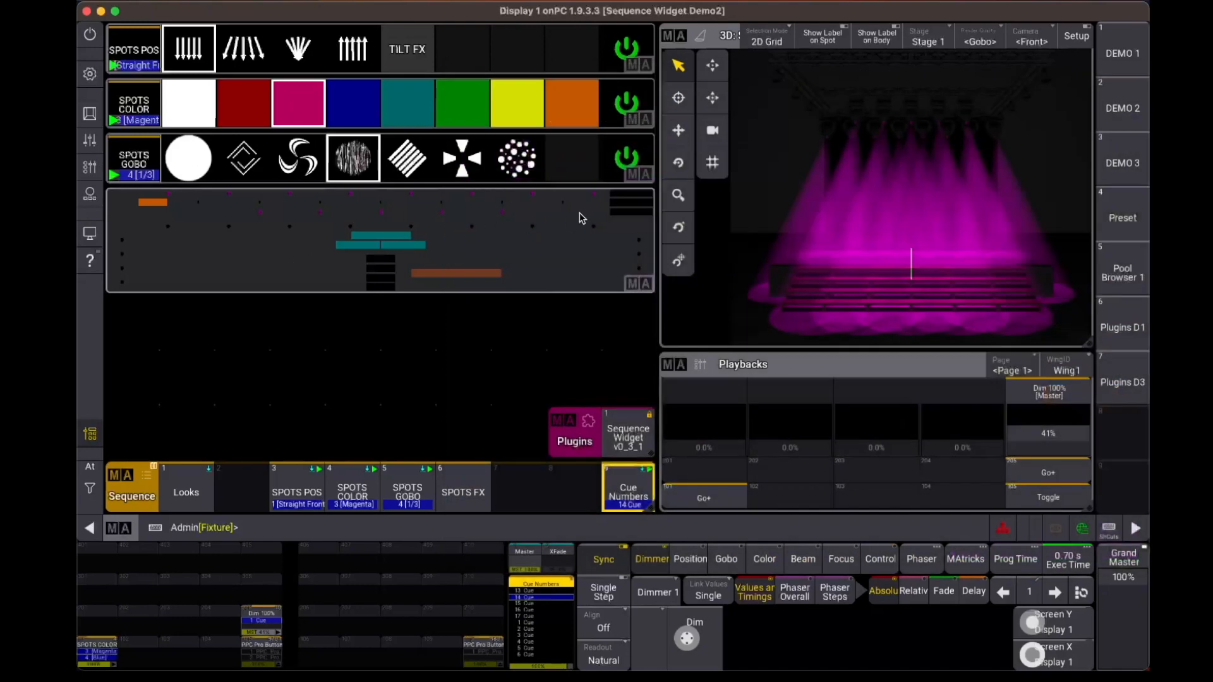
Remove the leftover layout window that held the SPOTS FX widget from the screen.
{"action": "key", "text": "ctrl"}
{"action": "key", "text": "ctrl"}
{"action": "left_click", "coordinate": [118, 205]}
{"action": "left_click", "coordinate": [762, 243]}
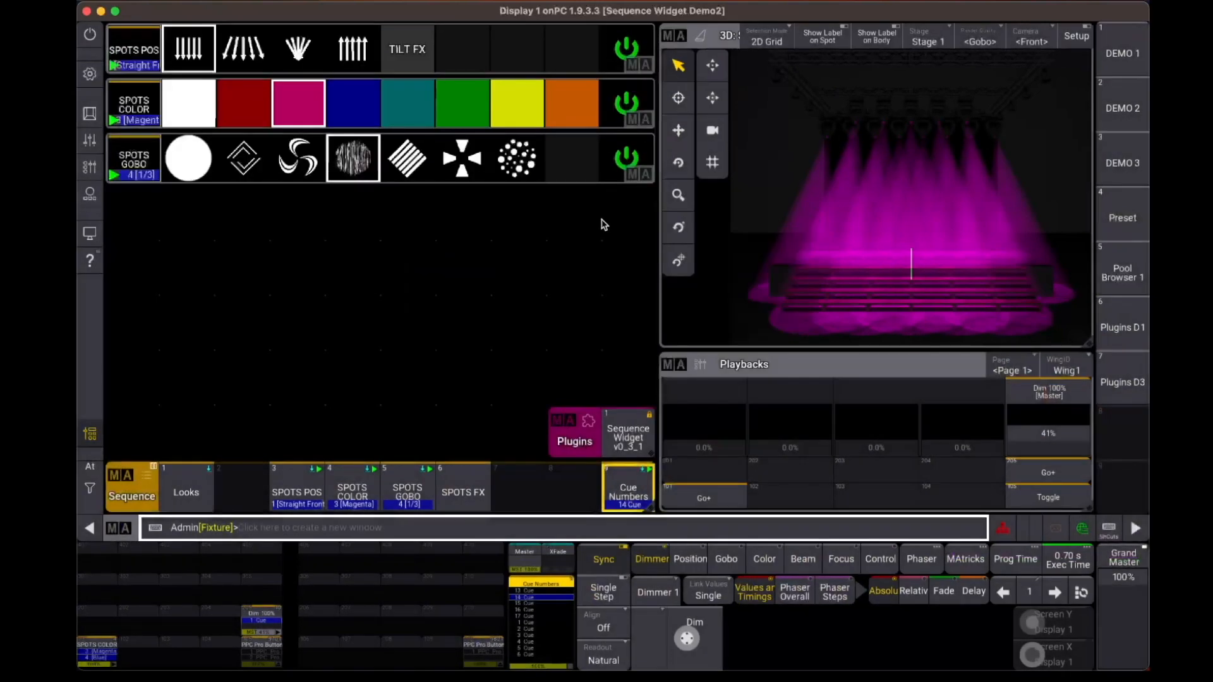
Uninstall the Sequence Widget plugin and acknowledge the removal.
{"action": "left_click", "coordinate": [628, 436]}
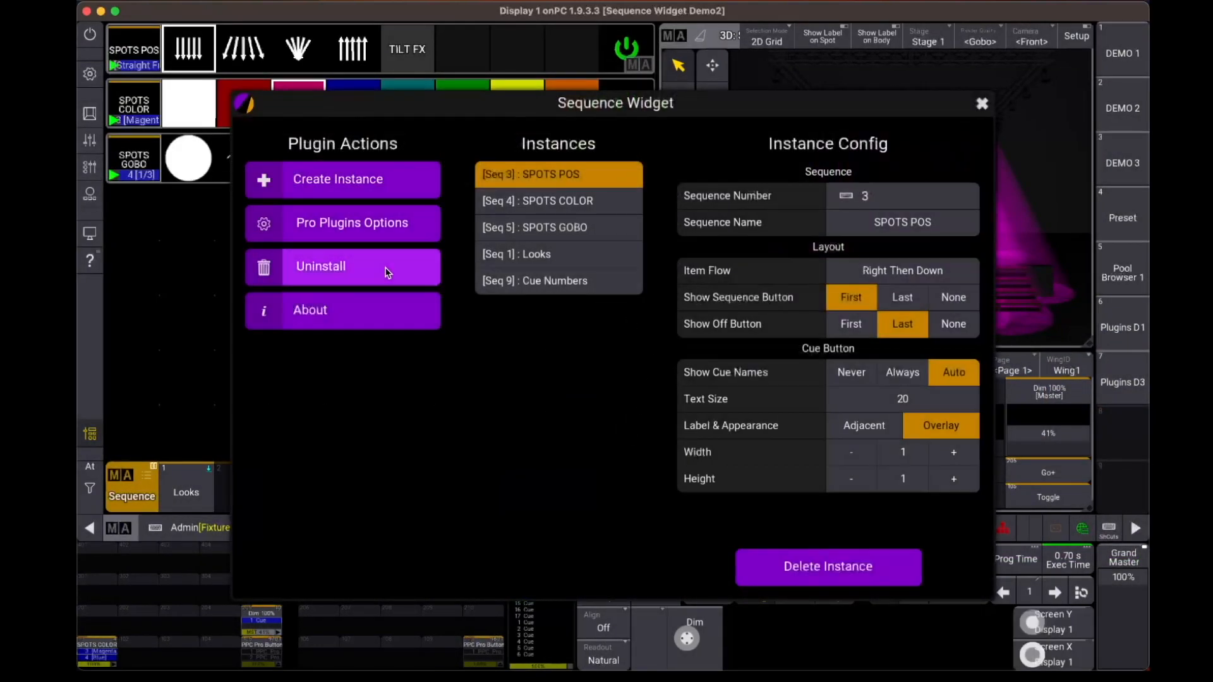
{"action": "left_click", "coordinate": [372, 268]}
{"action": "left_click", "coordinate": [525, 485]}
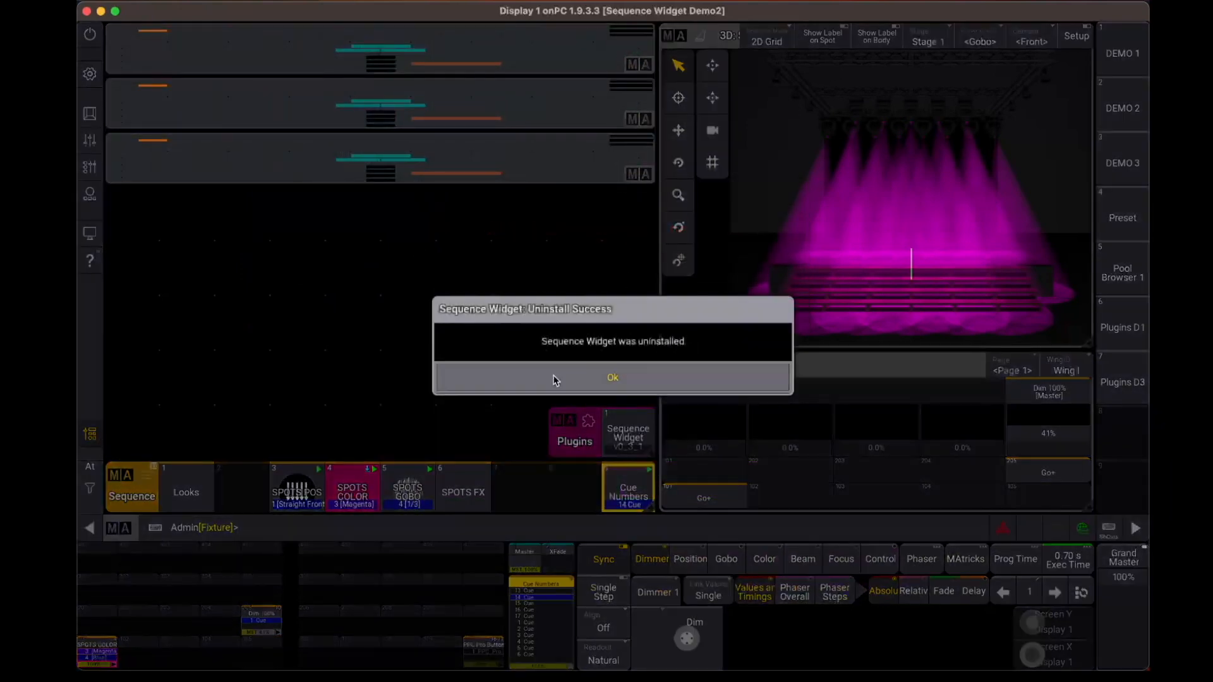
{"action": "left_click", "coordinate": [555, 379]}
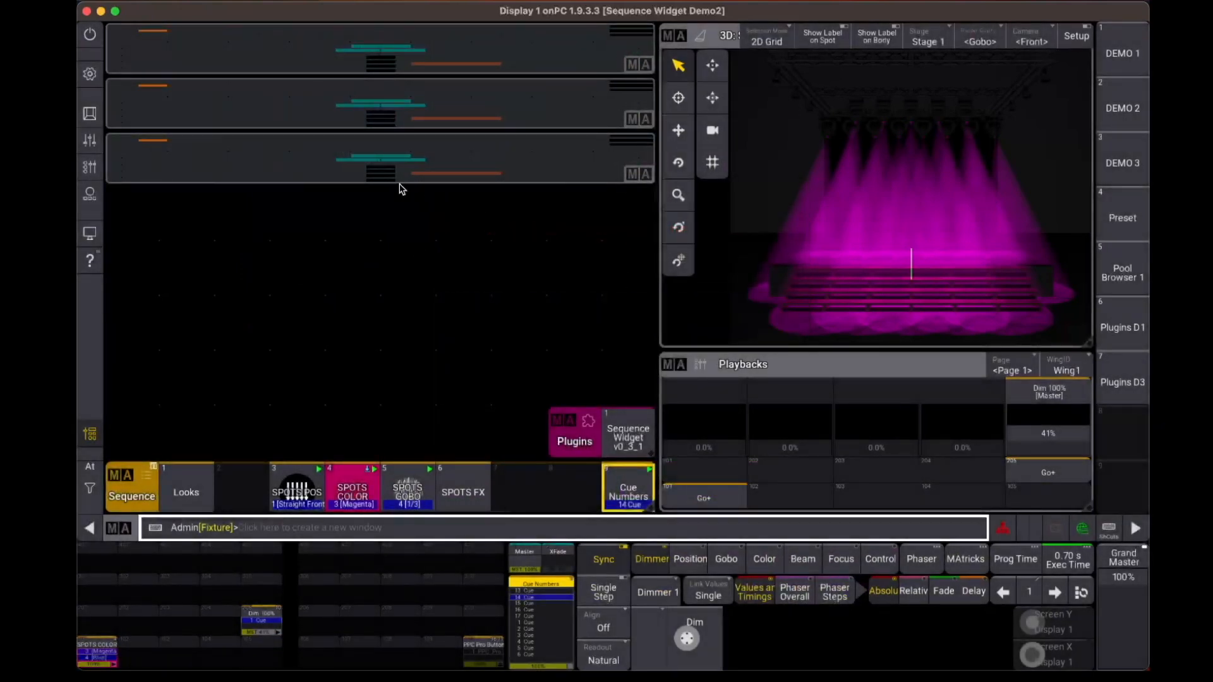
Reinstall the Sequence Widget plugin and accept the installation summary.
{"action": "left_click", "coordinate": [630, 434]}
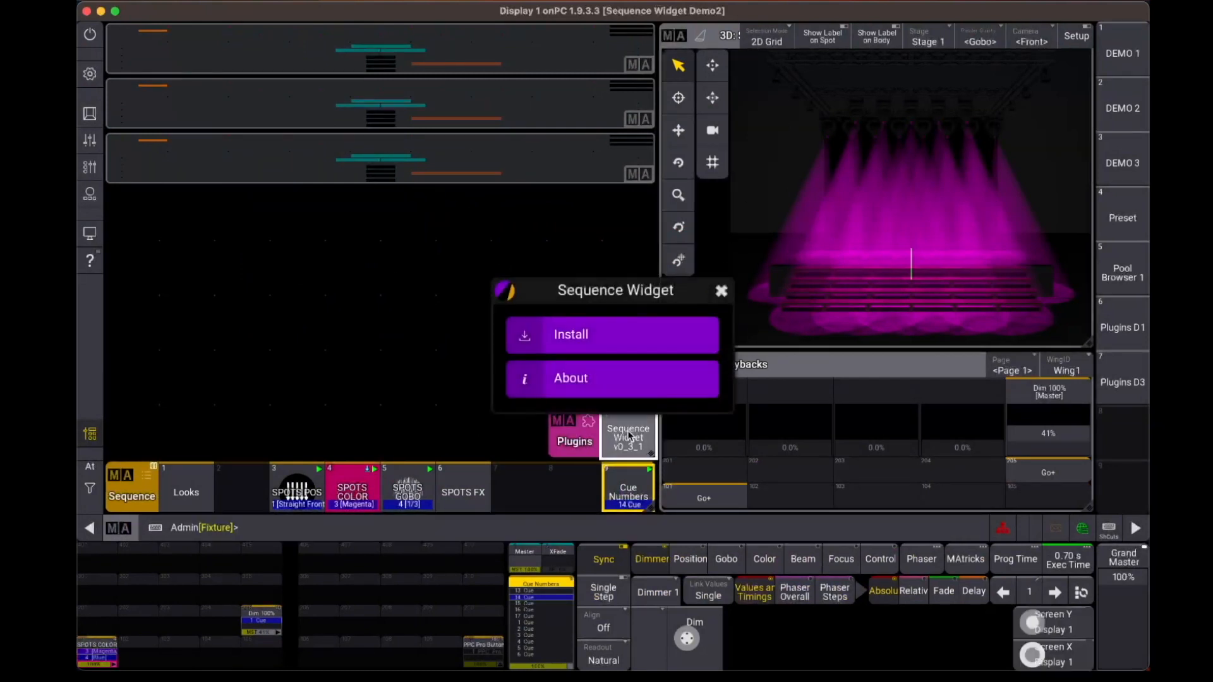
{"action": "left_click", "coordinate": [591, 333]}
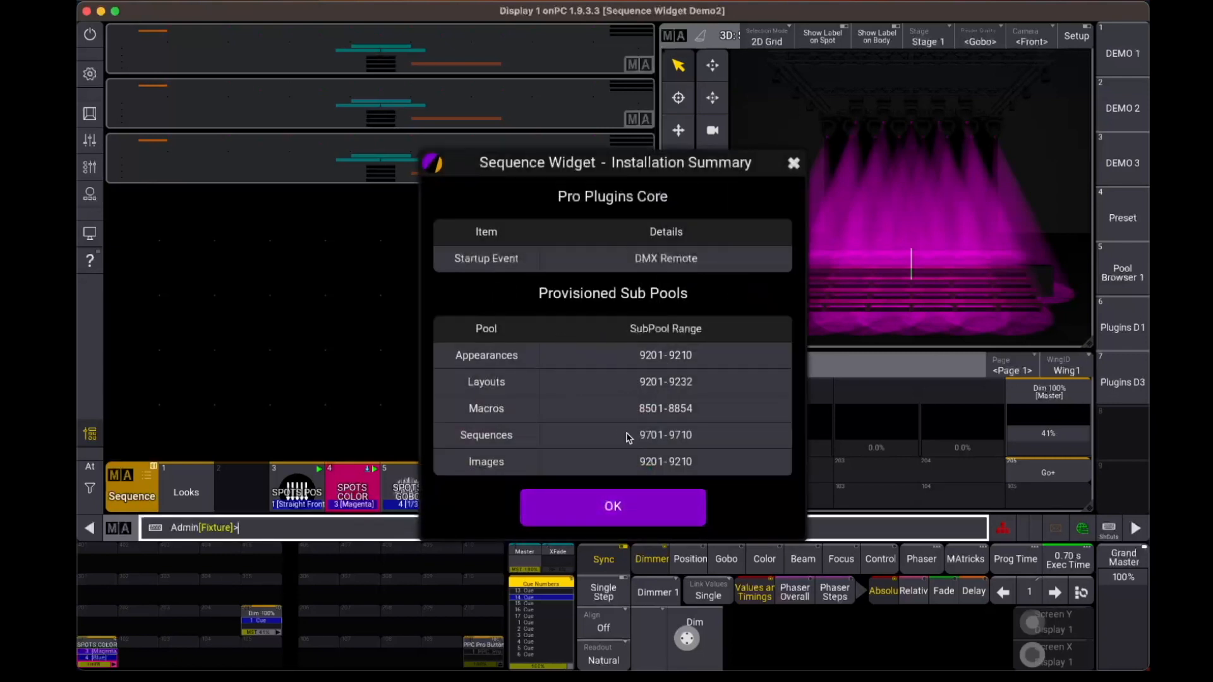
{"action": "left_click", "coordinate": [613, 504]}
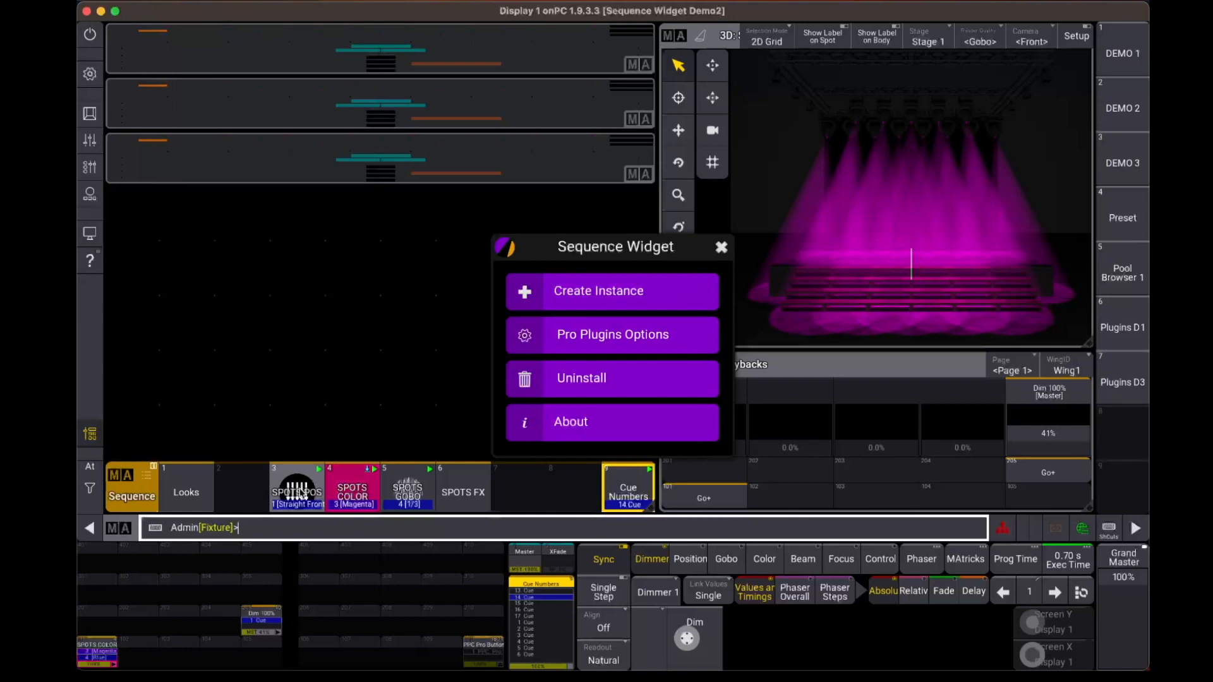
Create a Sequence Widget instance for sequence 3 SPOTS POS with the default settings and close the plugin dialog.
{"action": "left_click", "coordinate": [297, 490]}
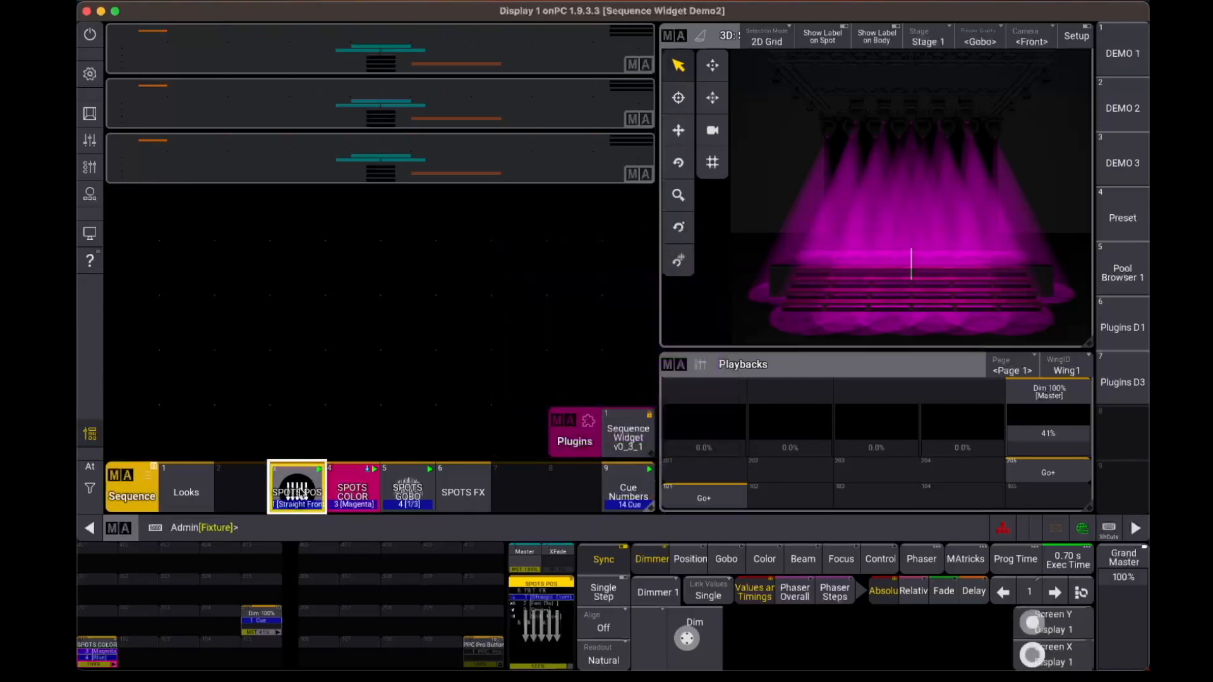
{"action": "left_click", "coordinate": [629, 435]}
{"action": "left_click", "coordinate": [624, 294]}
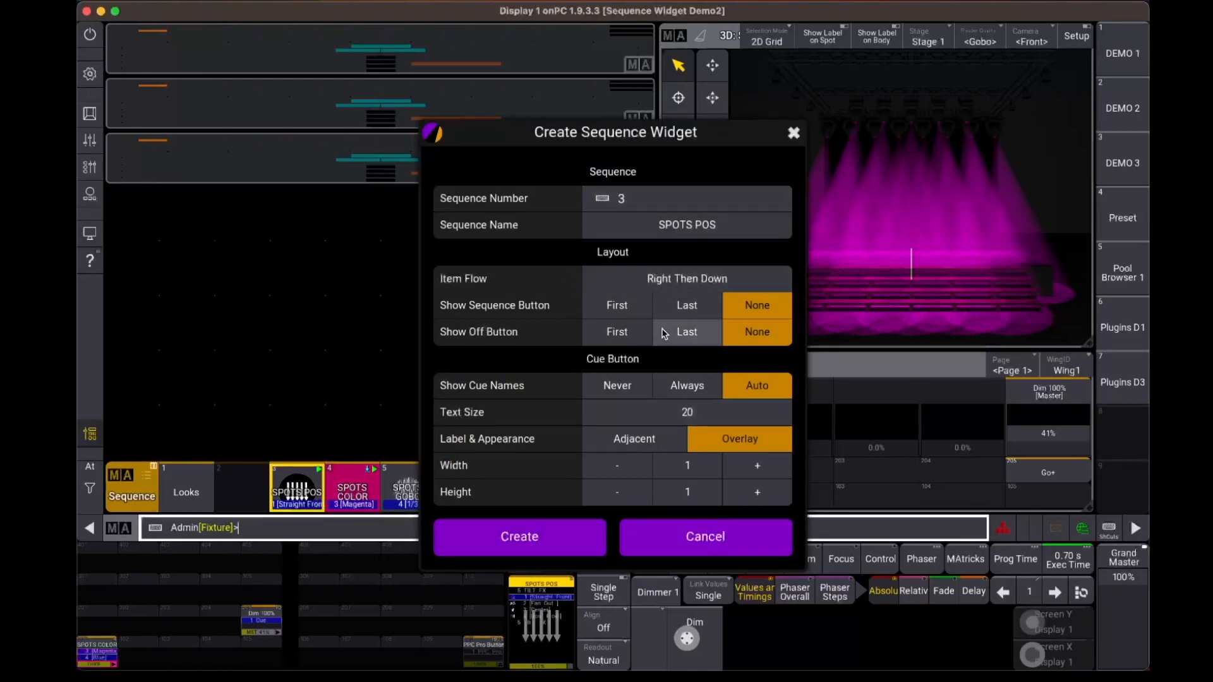
{"action": "left_click", "coordinate": [519, 537]}
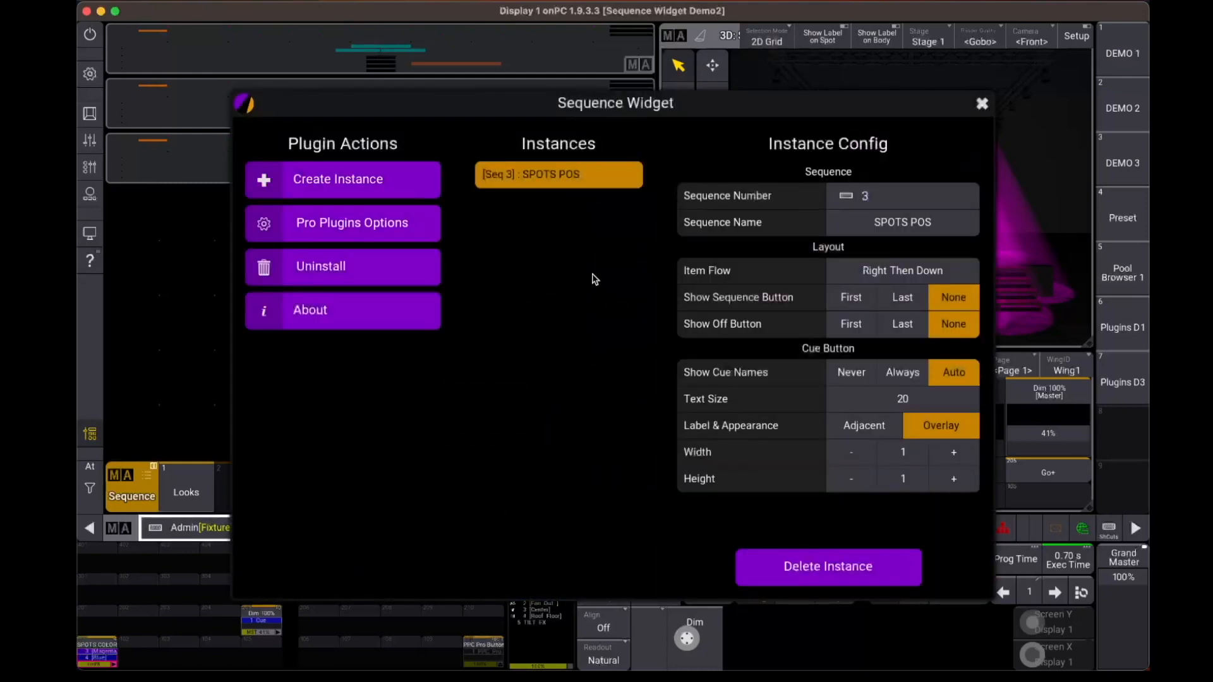
{"action": "left_click", "coordinate": [982, 103]}
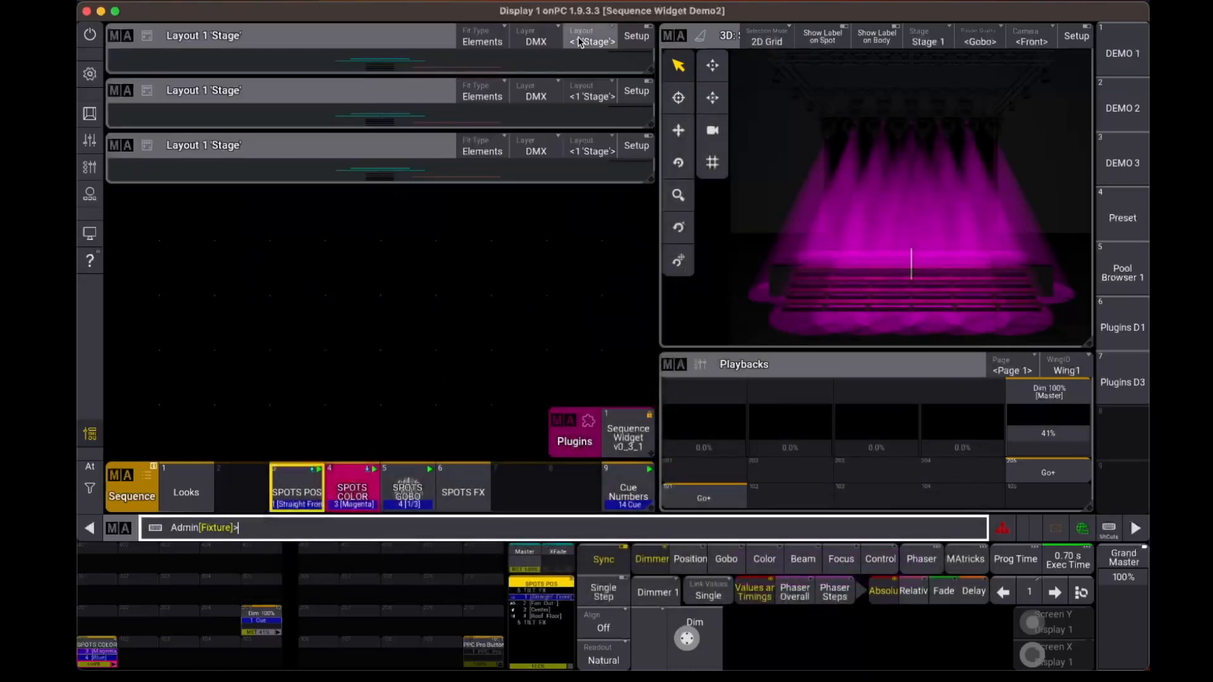
Assign the SPOTS POS widget layout to the uppermost layout window and acknowledge the widget window initialization.
{"action": "left_click", "coordinate": [591, 38]}
{"action": "left_click", "coordinate": [601, 135]}
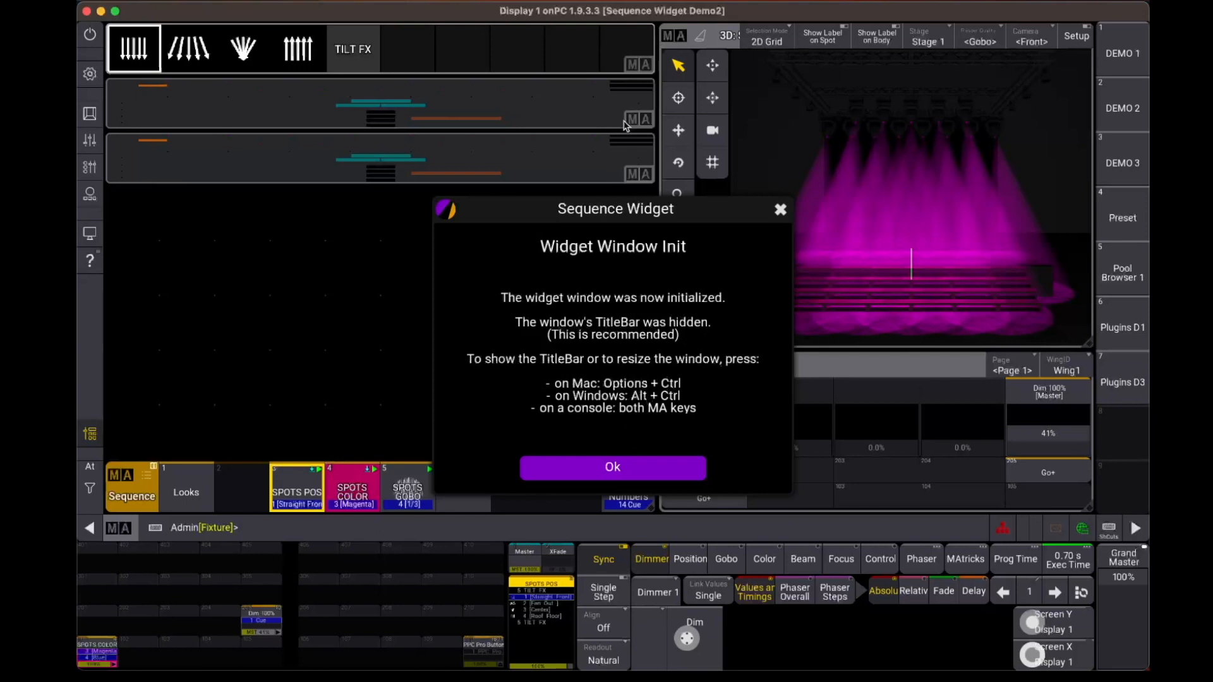
{"action": "left_click", "coordinate": [612, 467]}
Create a Sequence Widget instance for sequence 4 SPOTS COLOR with the default settings.
{"action": "left_click", "coordinate": [352, 487]}
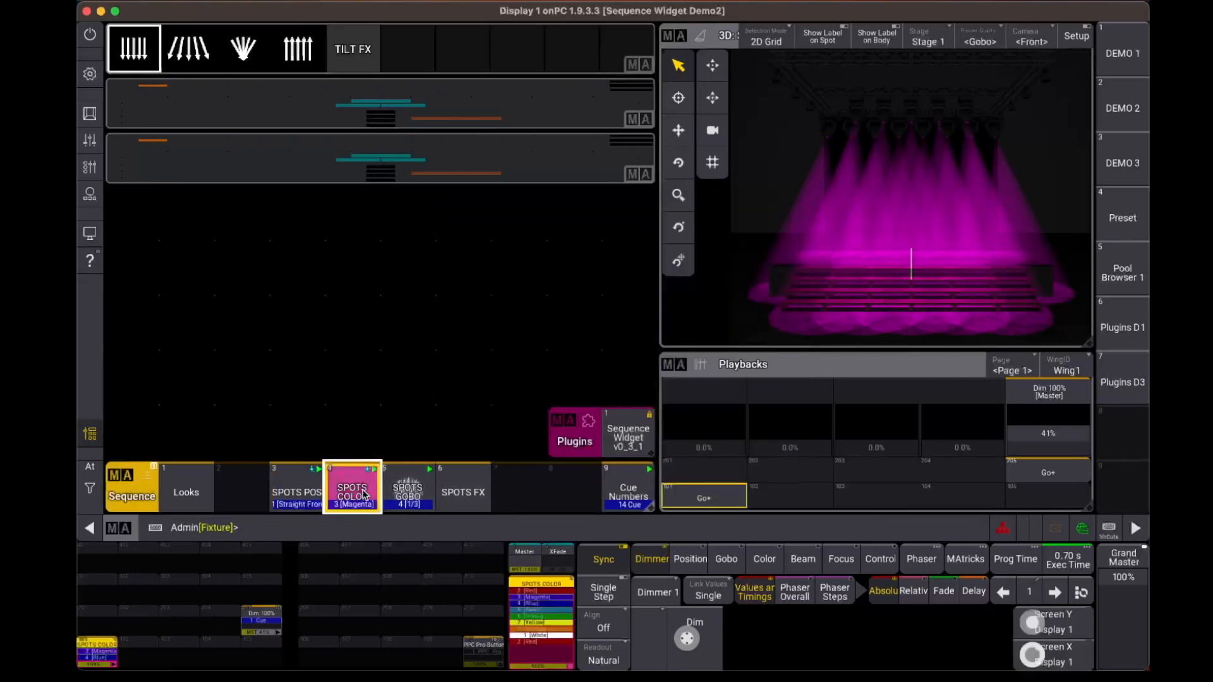
{"action": "left_click", "coordinate": [629, 438]}
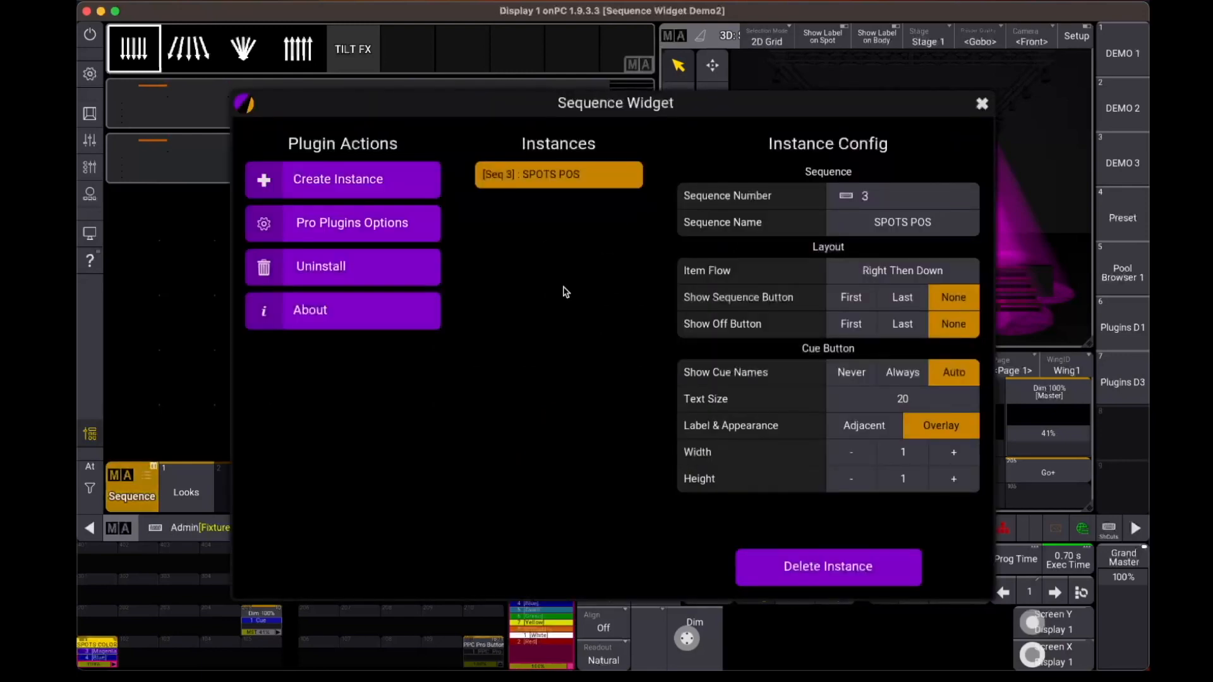
{"action": "left_click", "coordinate": [407, 190]}
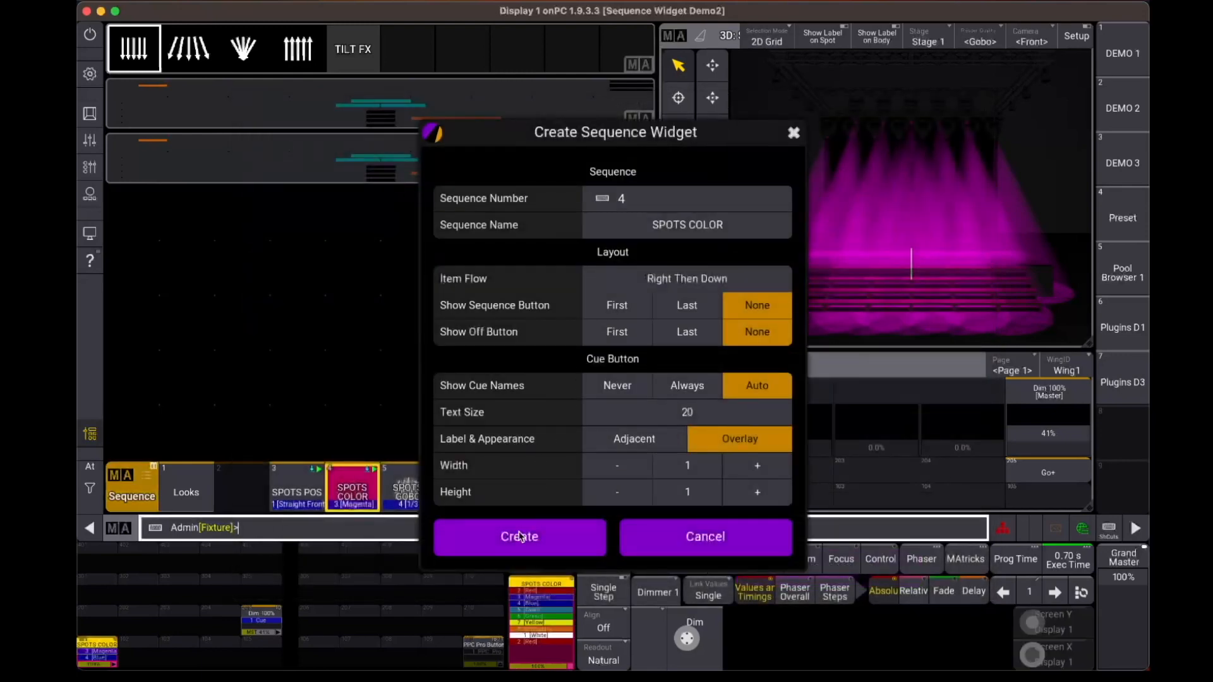
{"action": "left_click", "coordinate": [519, 536]}
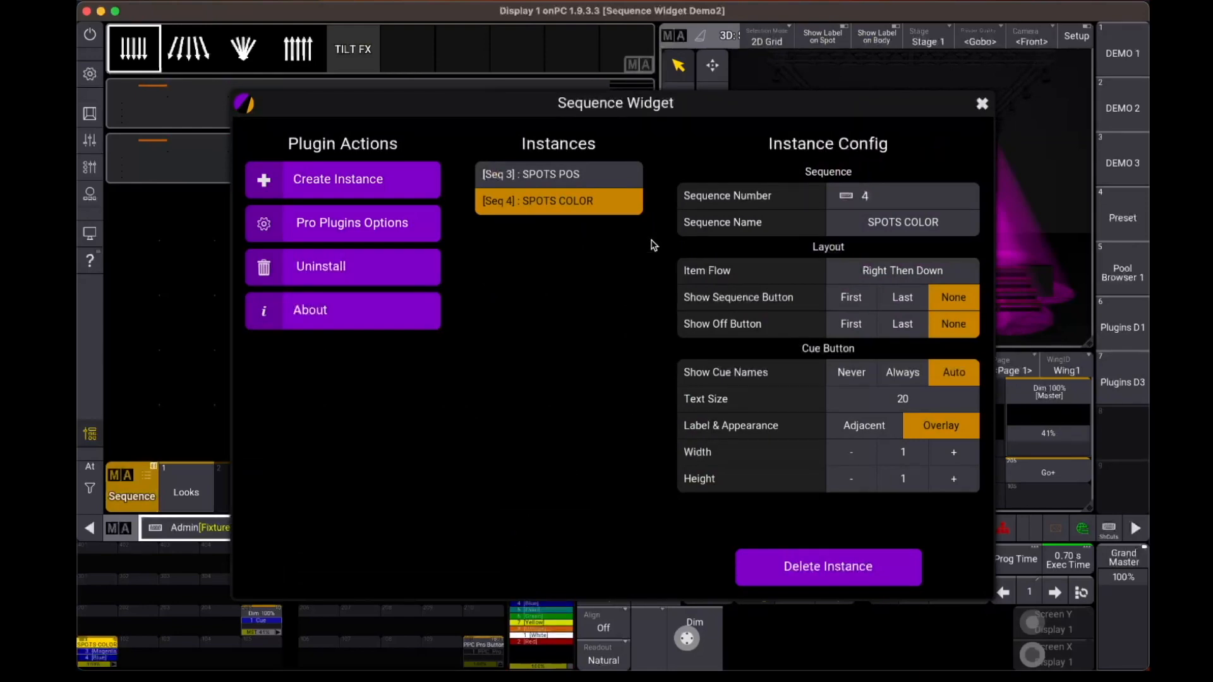
Create another Sequence Widget instance with sequence number 5 for SPOTS GOBO, keeping the default settings.
{"action": "left_click", "coordinate": [395, 182]}
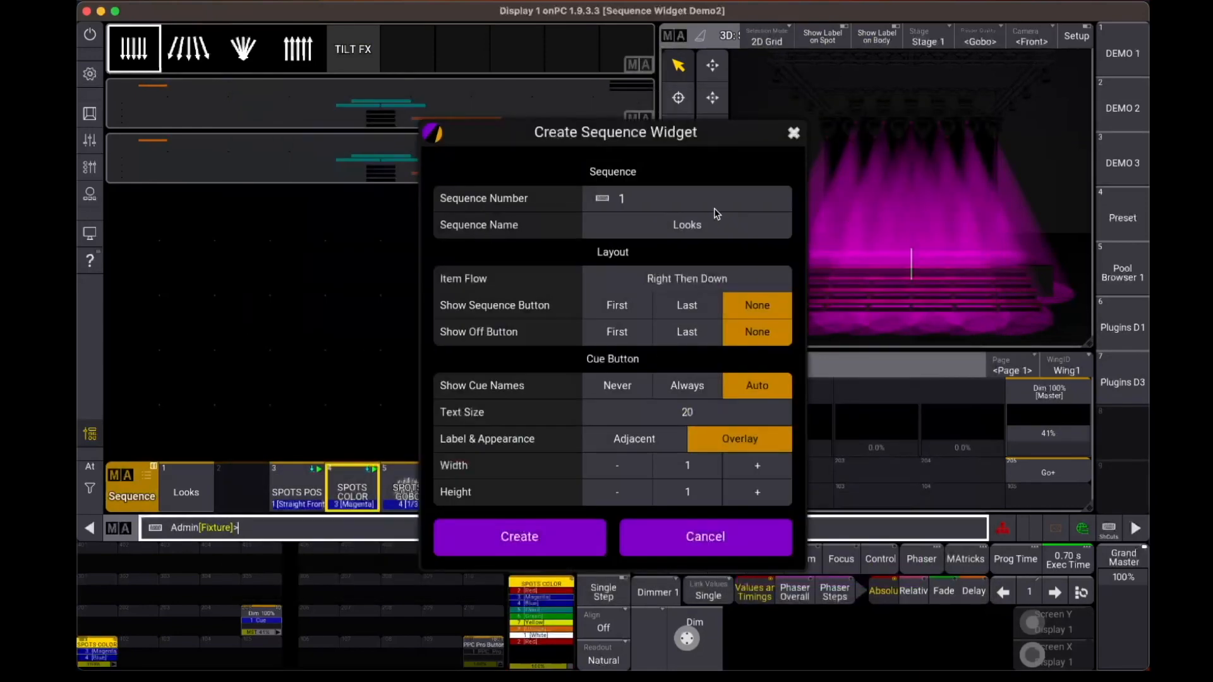
{"action": "left_click", "coordinate": [658, 198]}
{"action": "key", "text": "Return"}
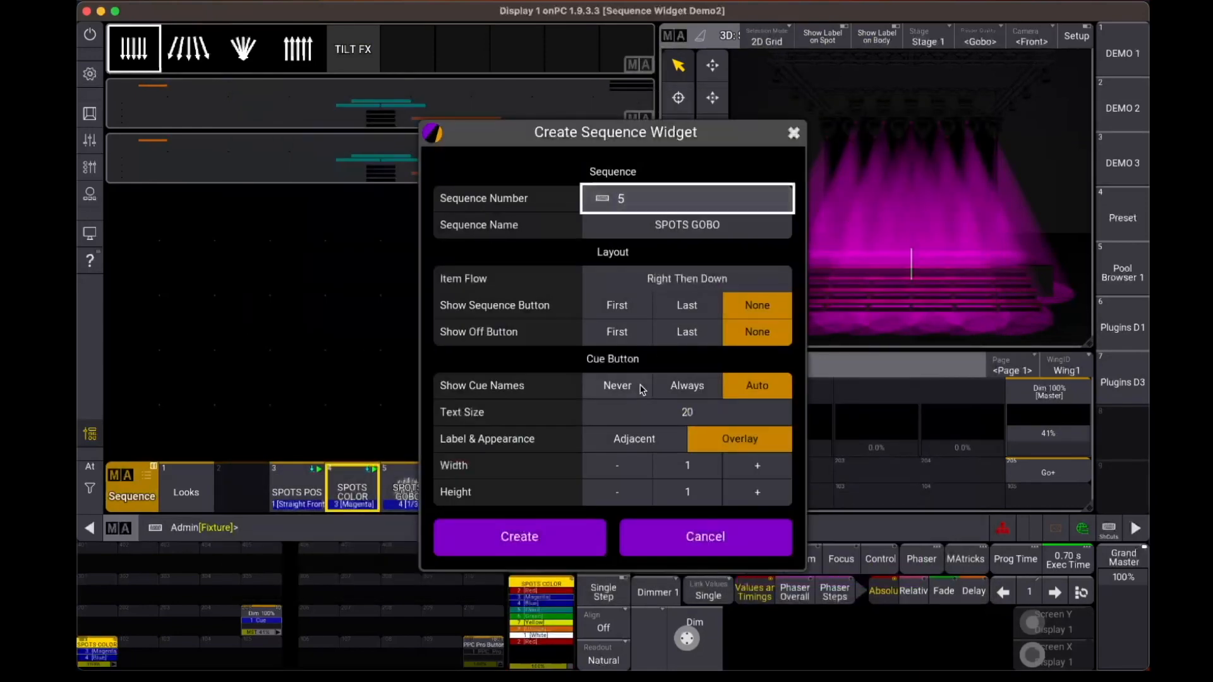
{"action": "left_click", "coordinate": [555, 535]}
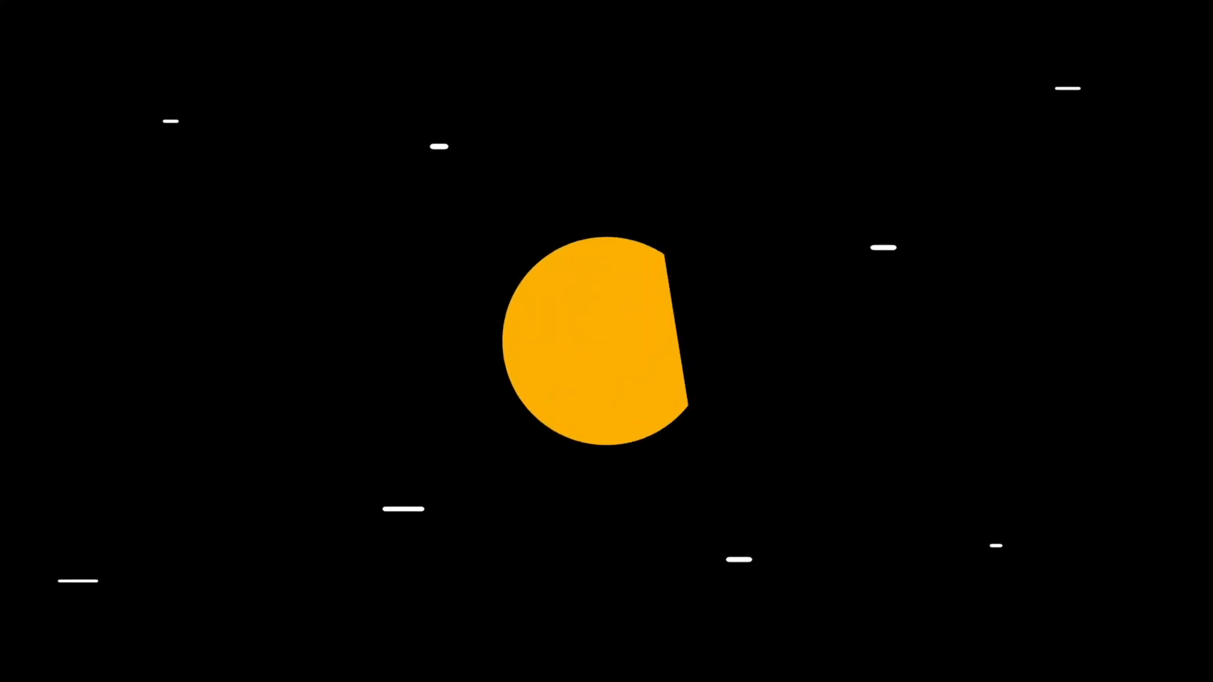